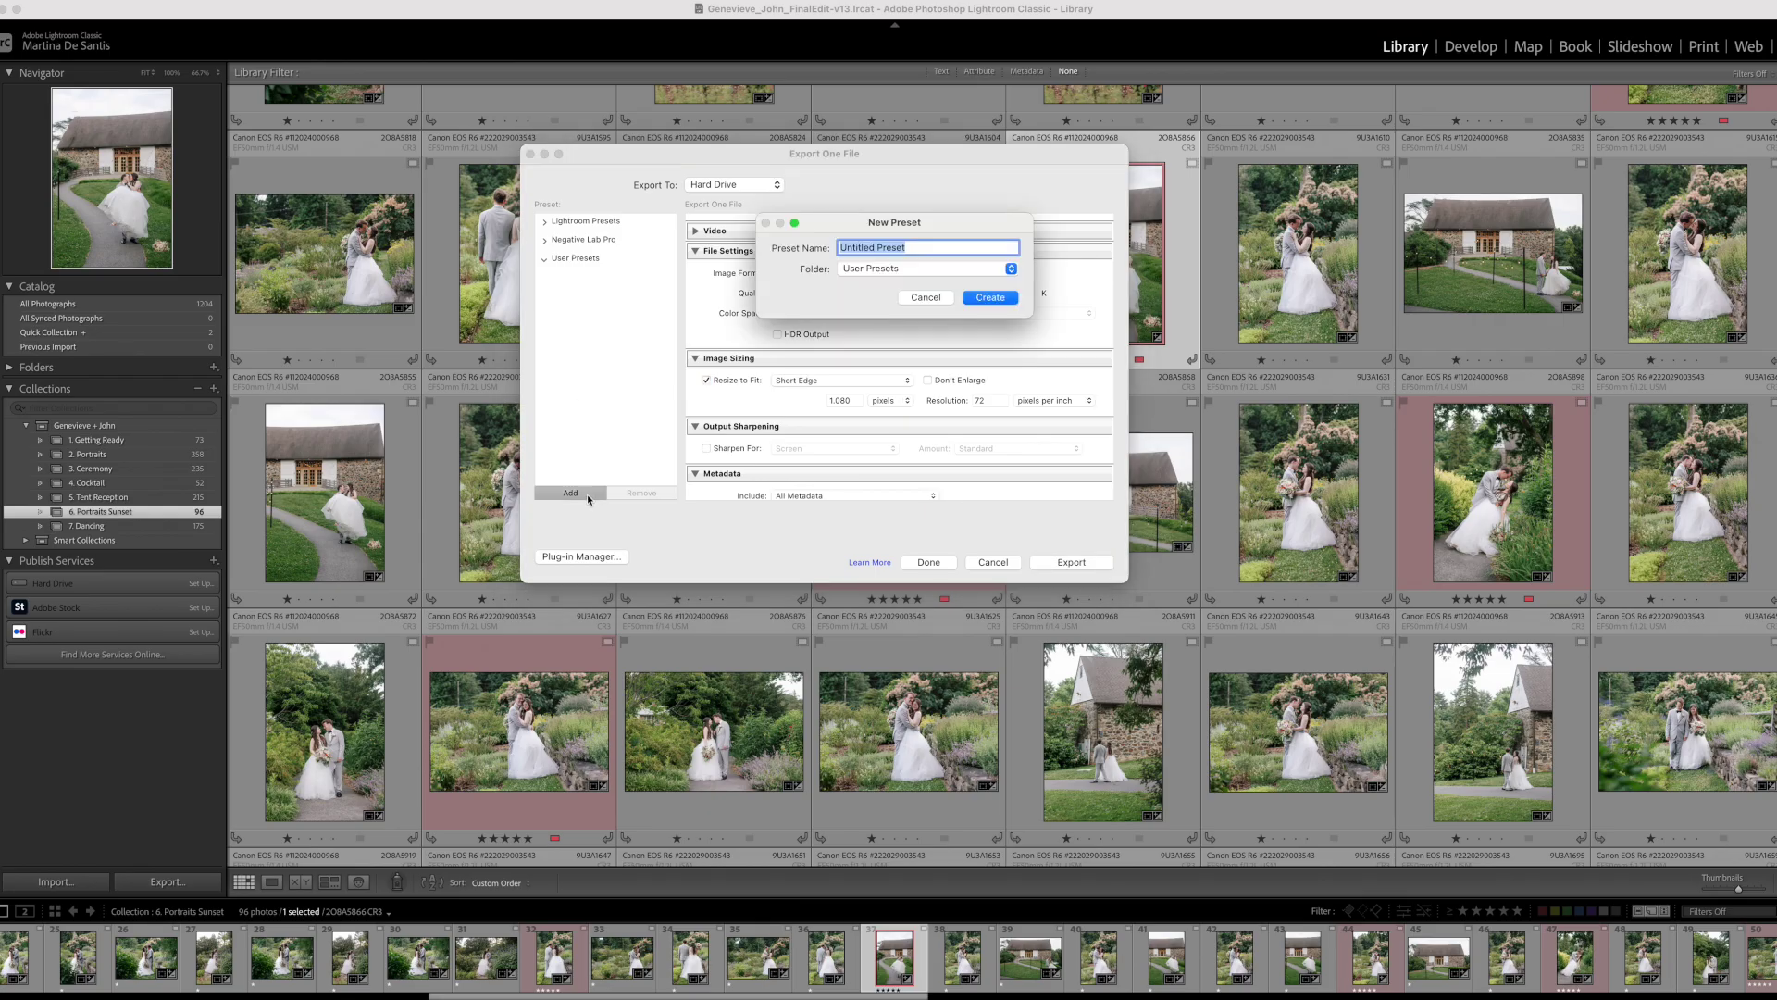
- Create the Social_Low_Res export preset, then enter Client_High_Res as another preset name
type("Social_Low_Res")
key("Return")
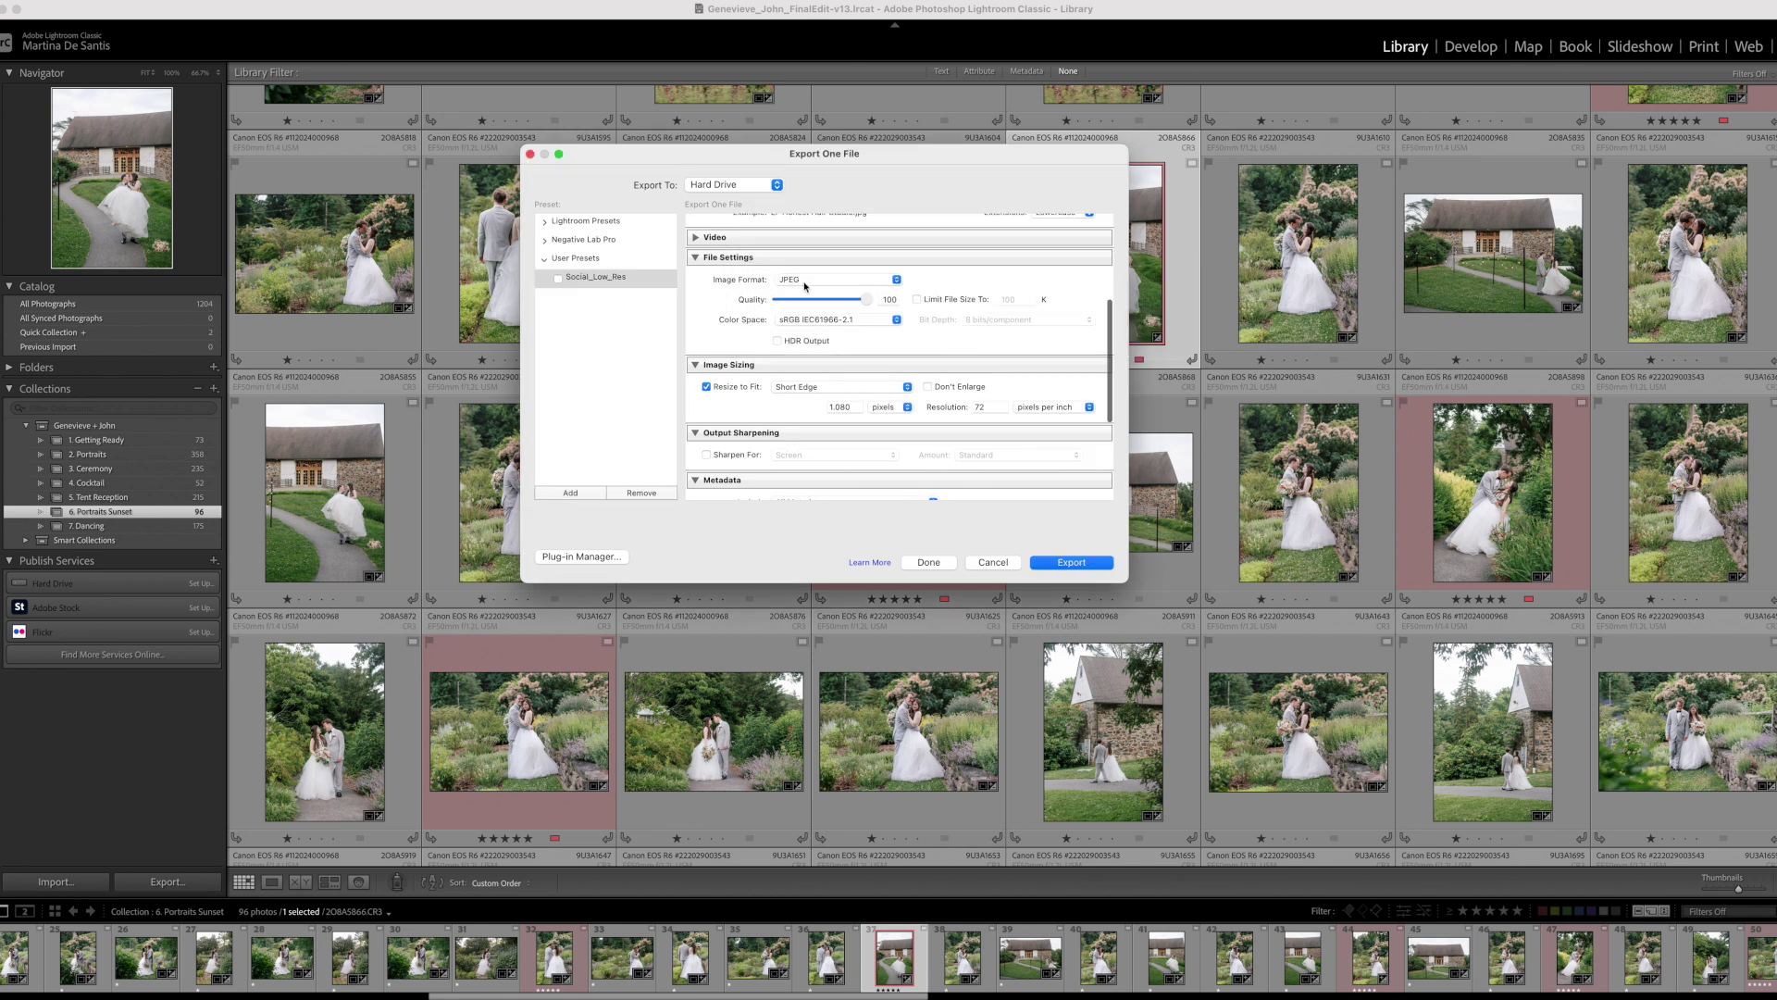
type("Client_High_Res")
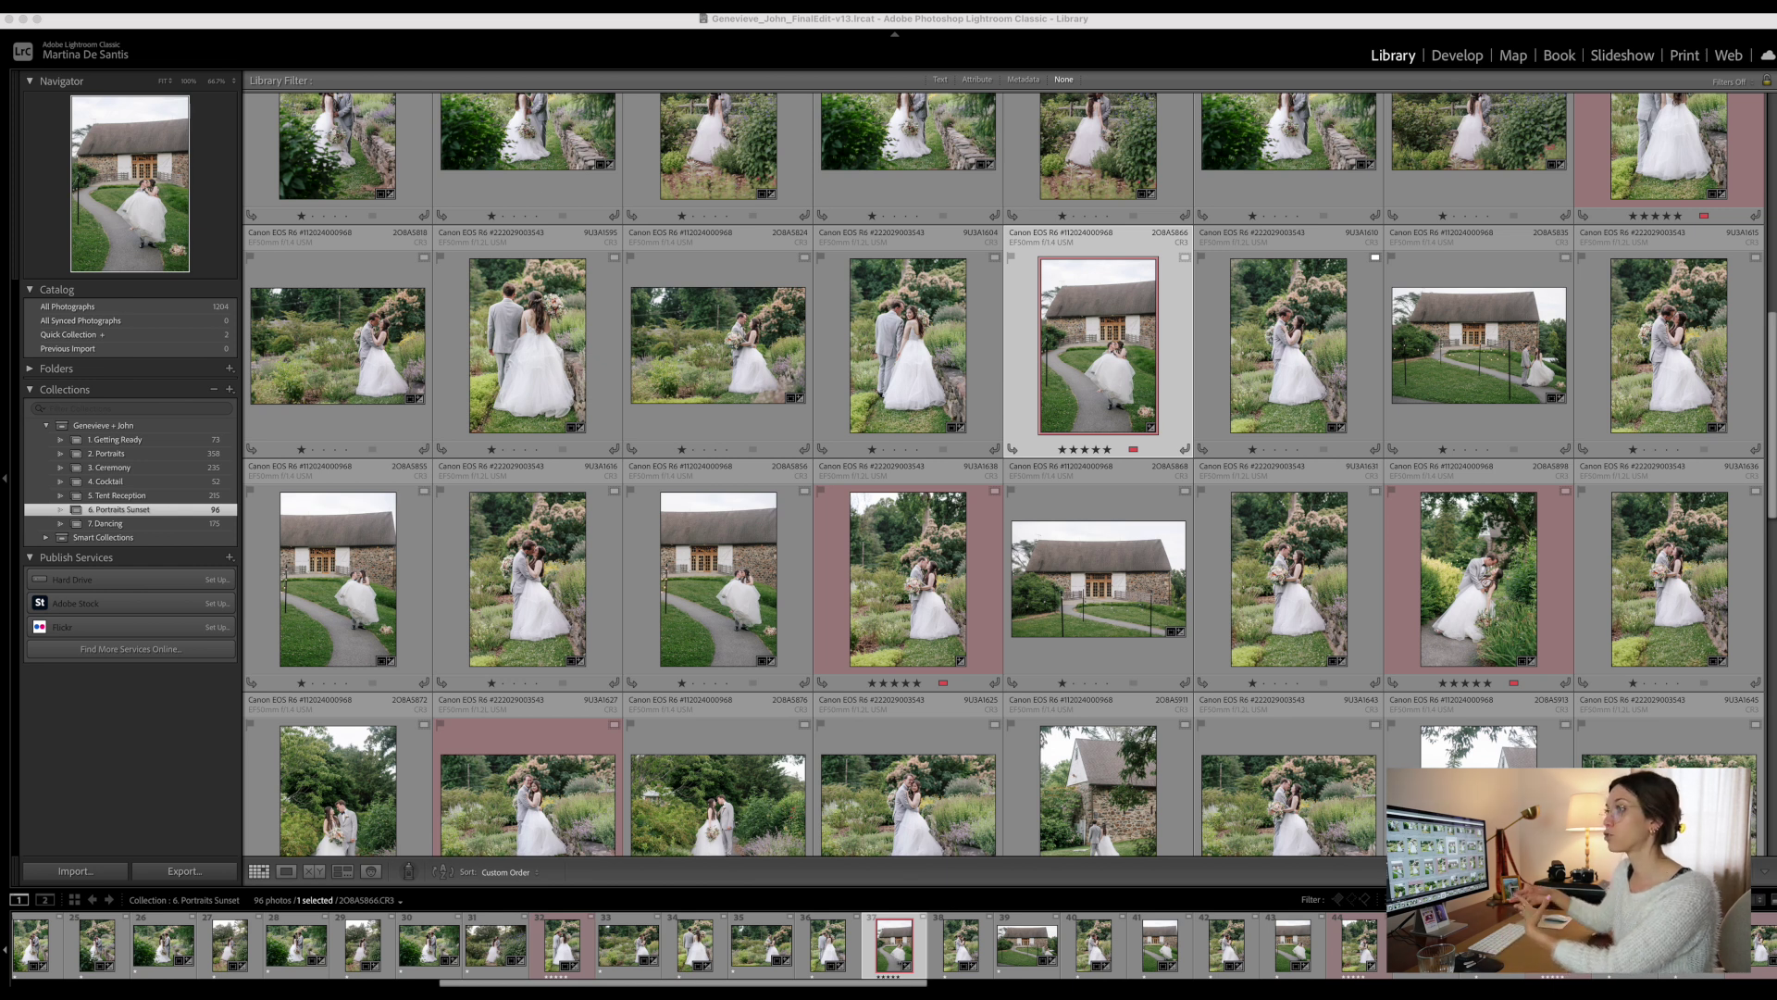
left_click_drag(517, 118, 887, 172)
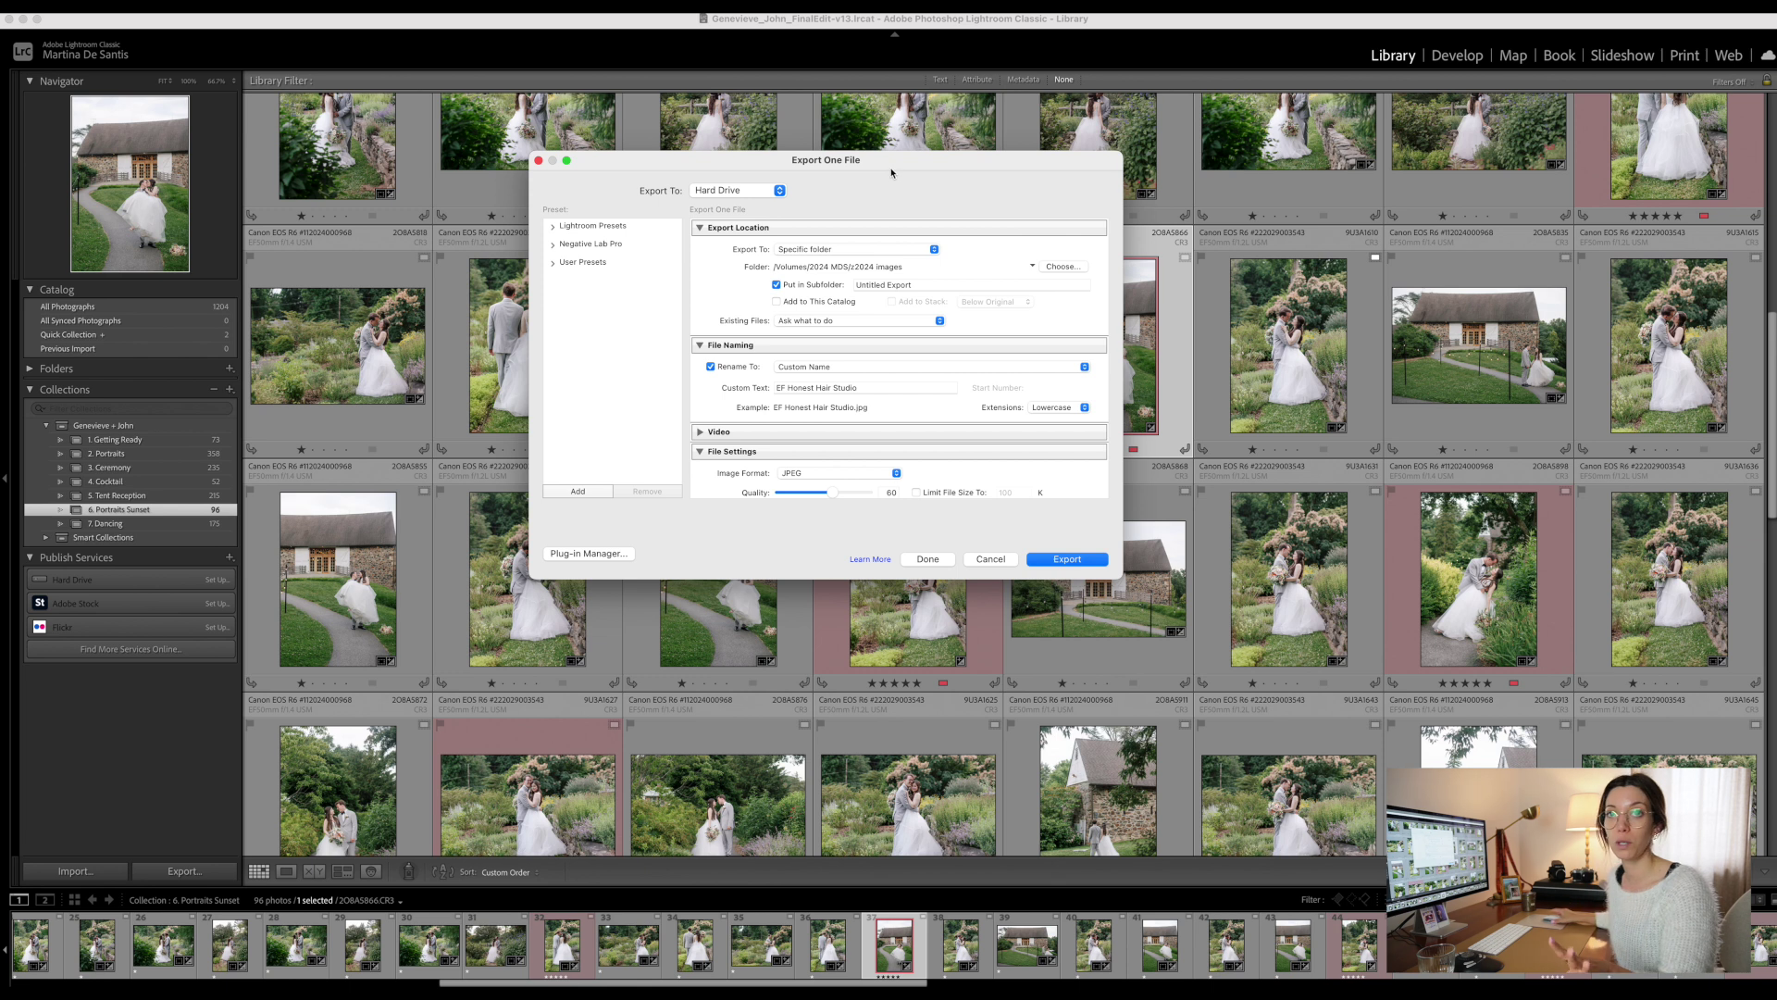
left_click(986, 558)
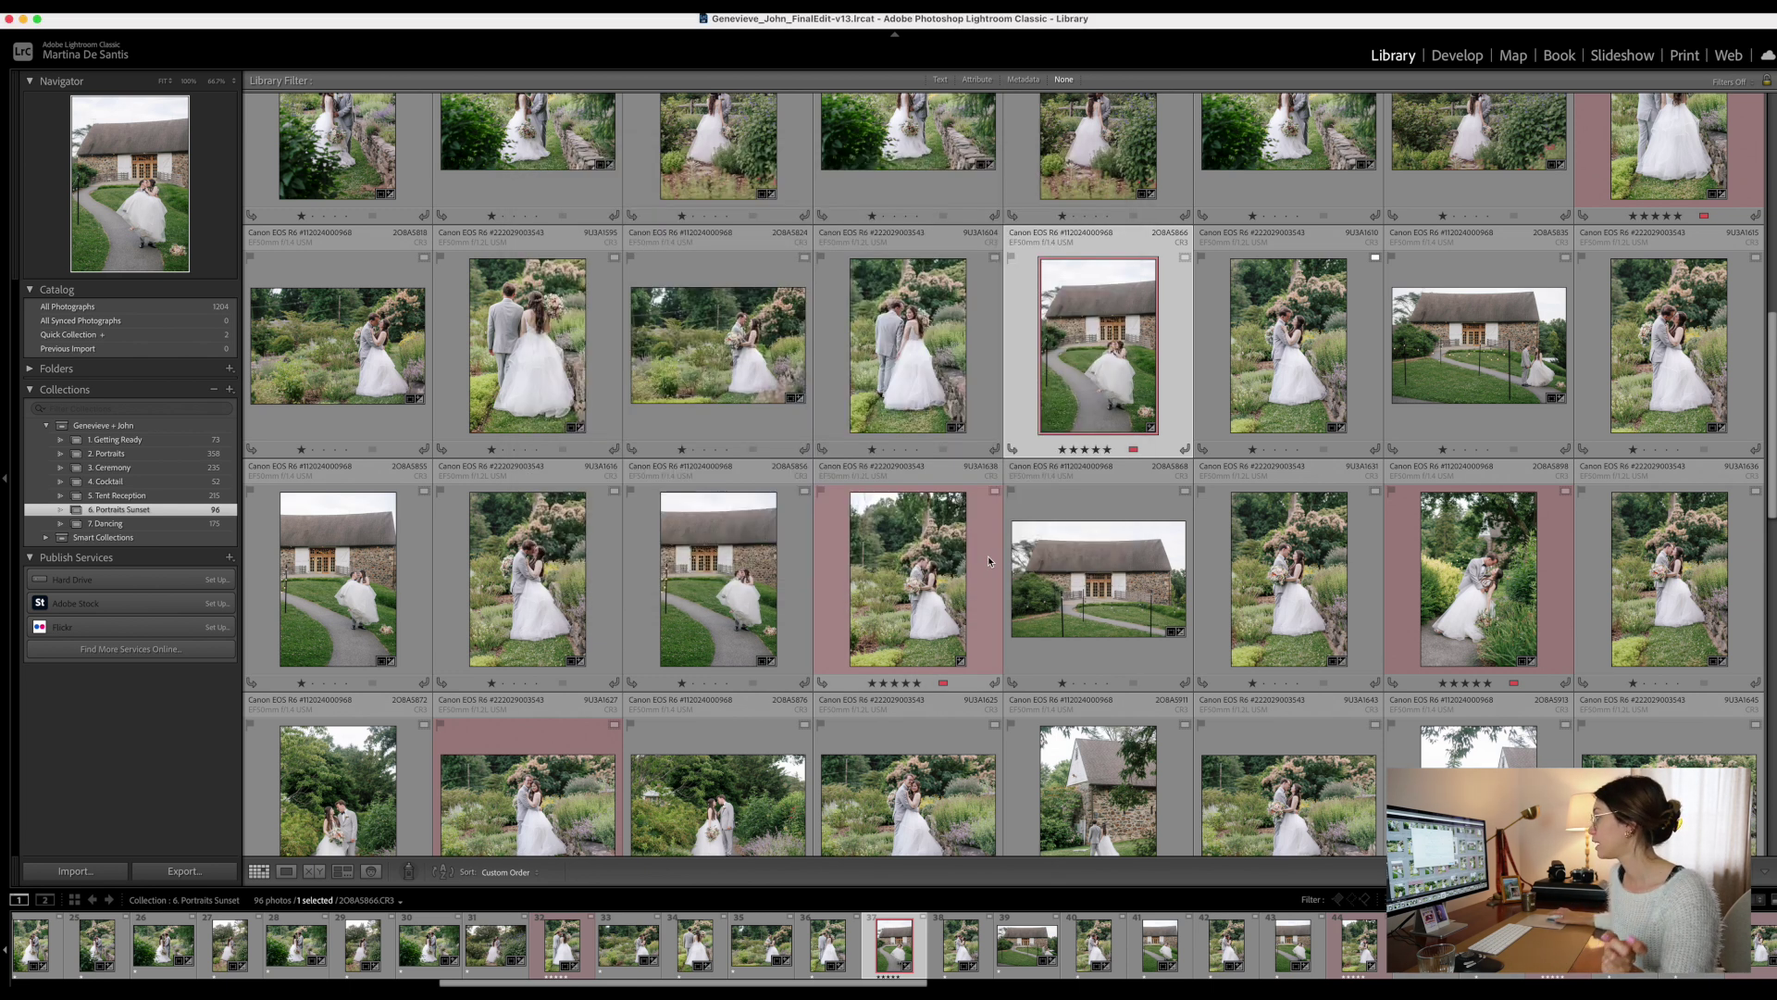
key("d")
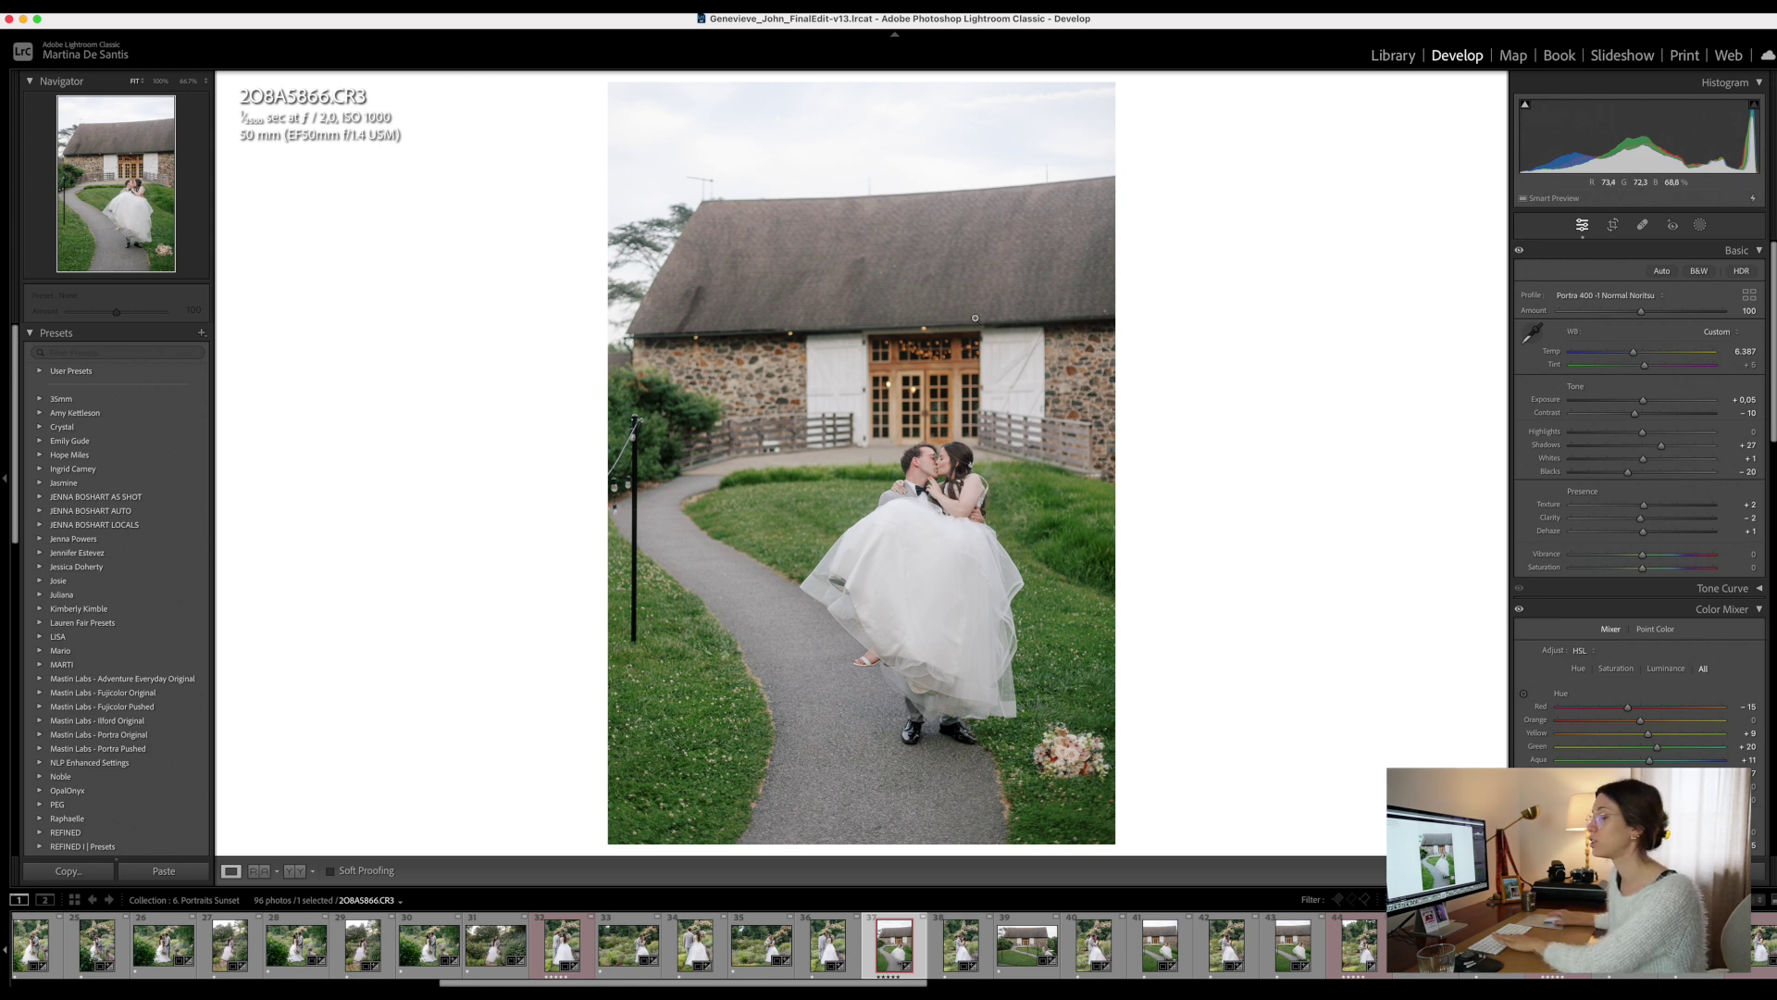
key("g")
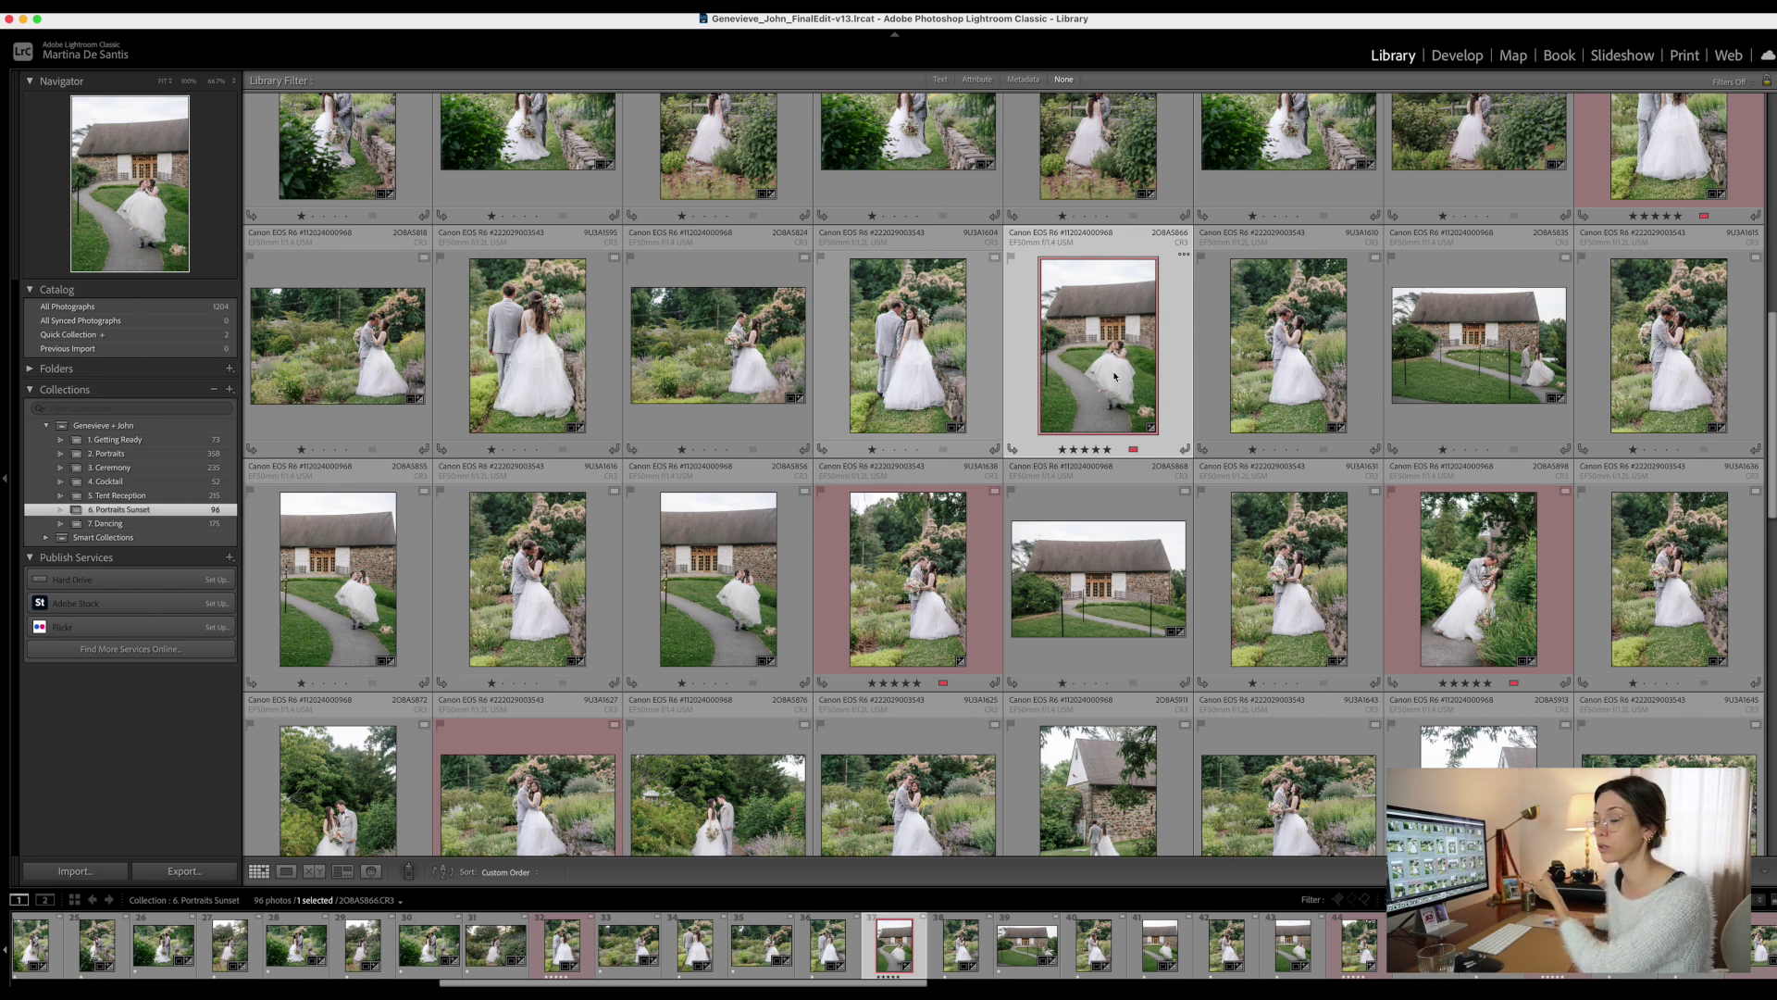
left_click(174, 872)
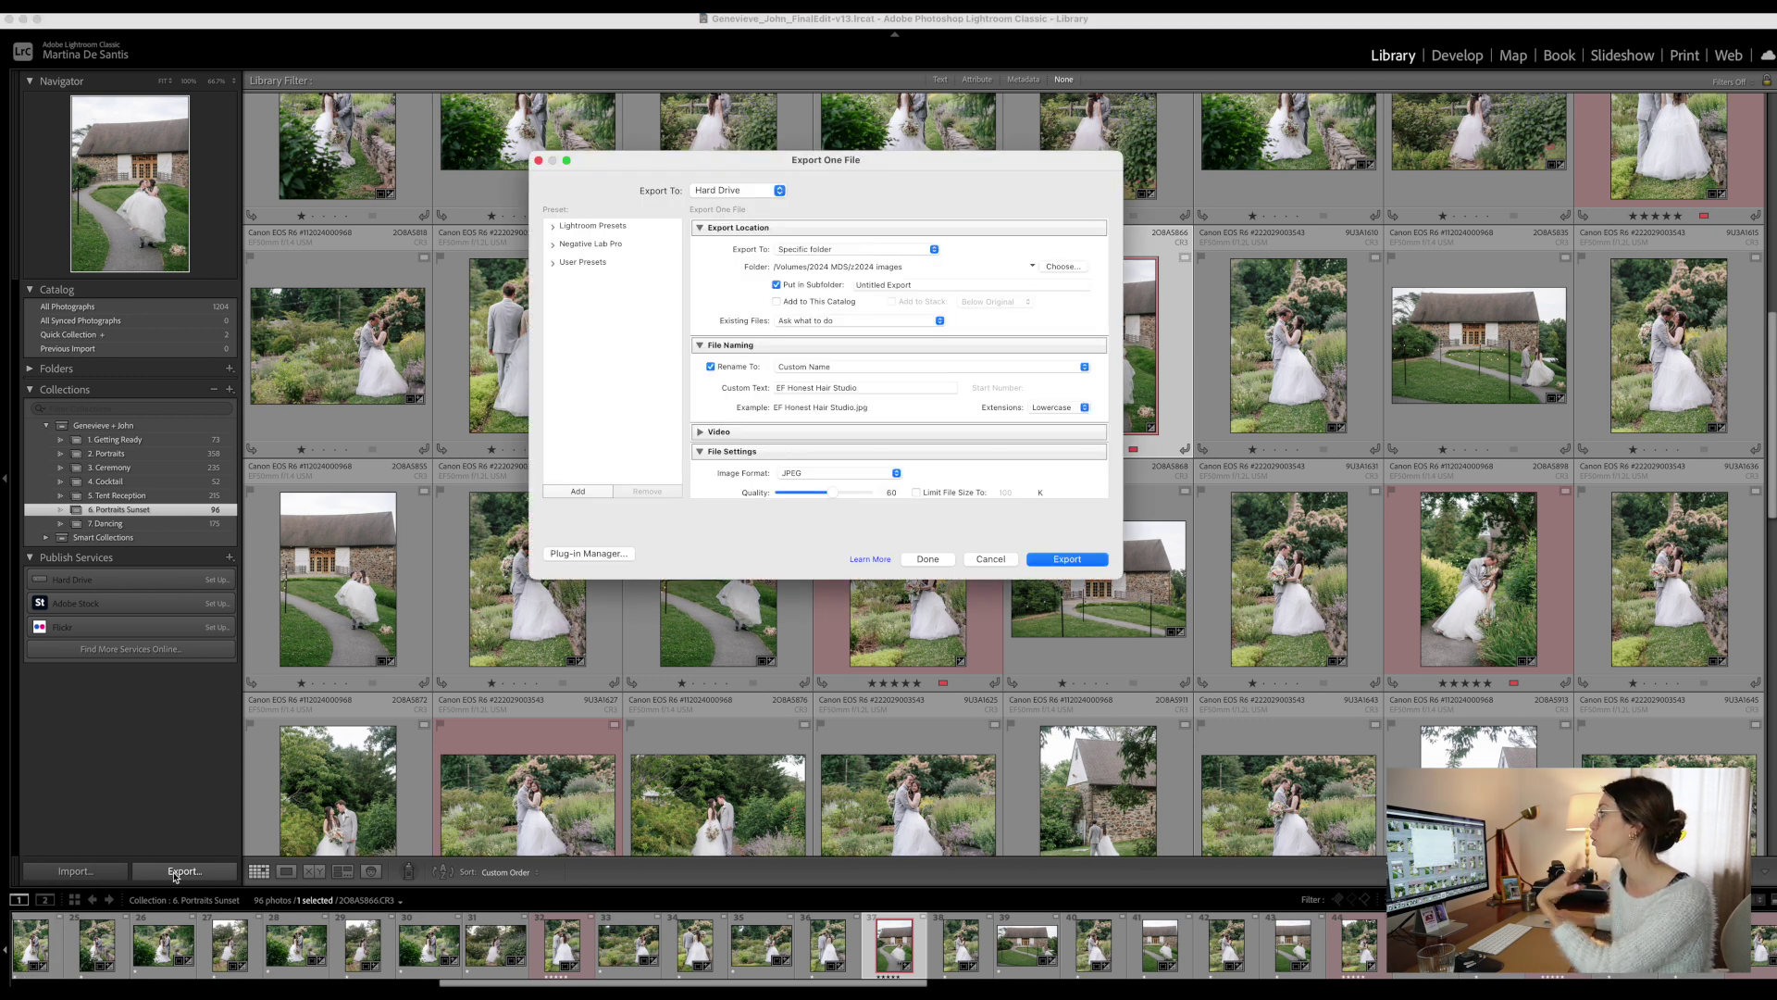
left_click(991, 560)
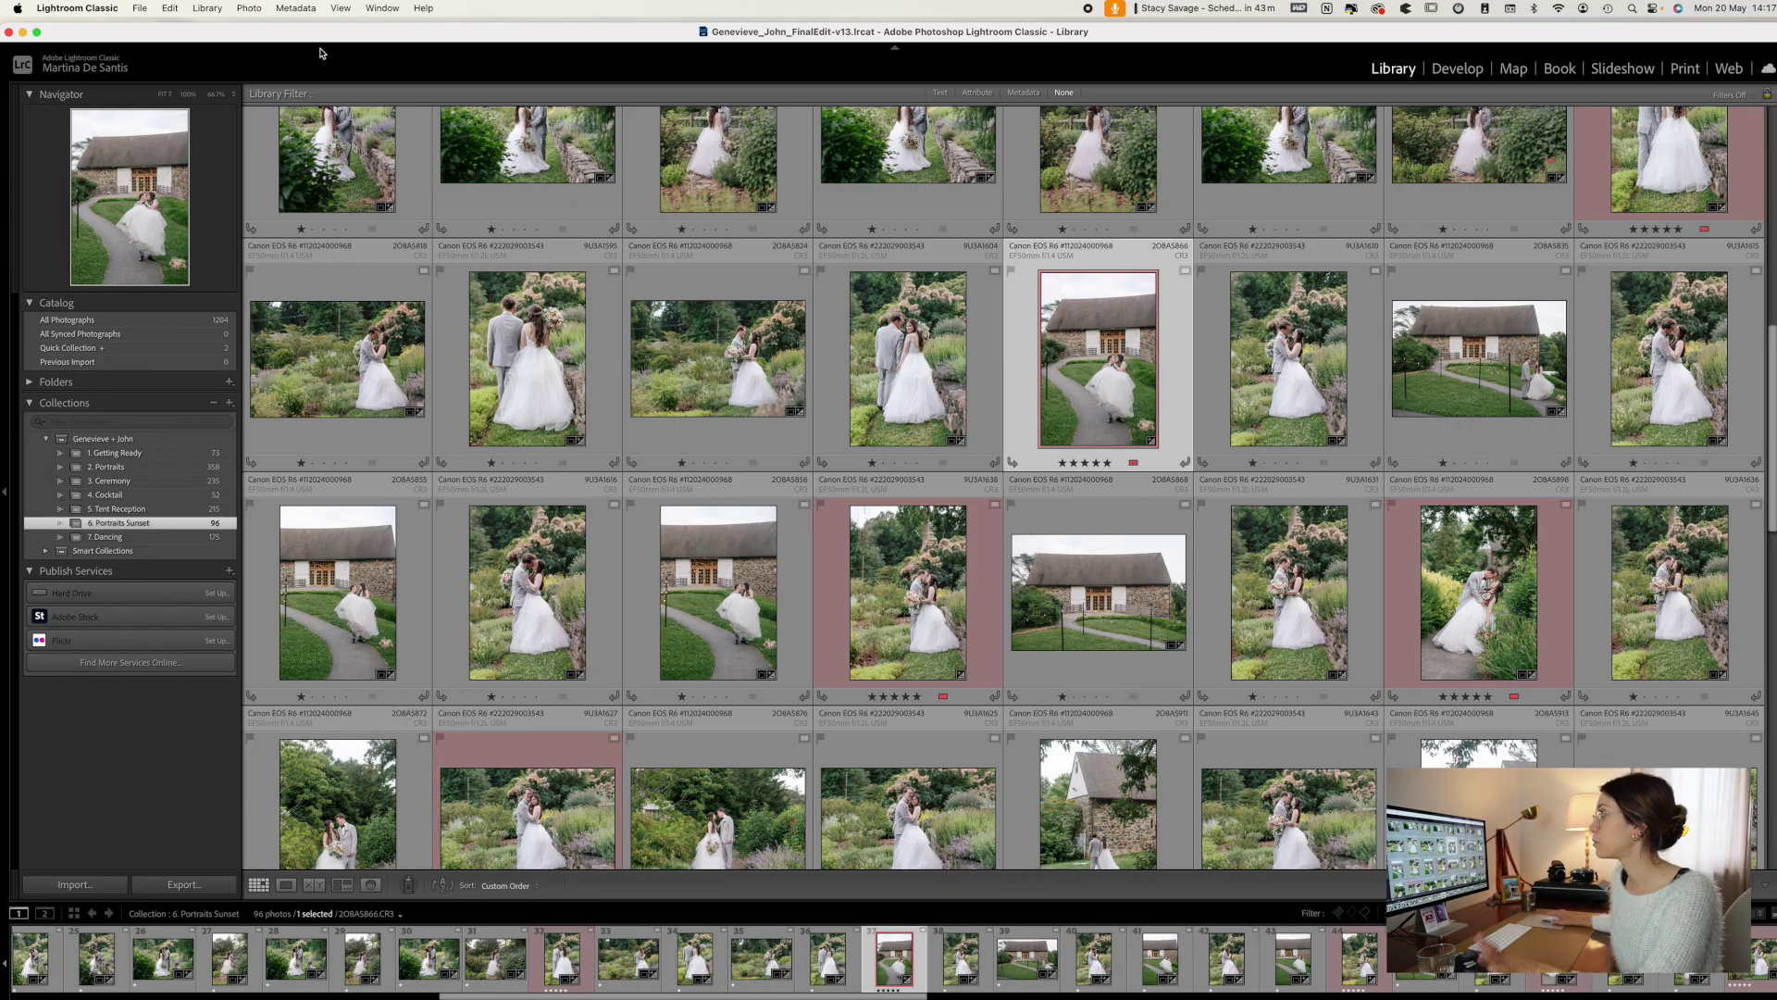
left_click(139, 9)
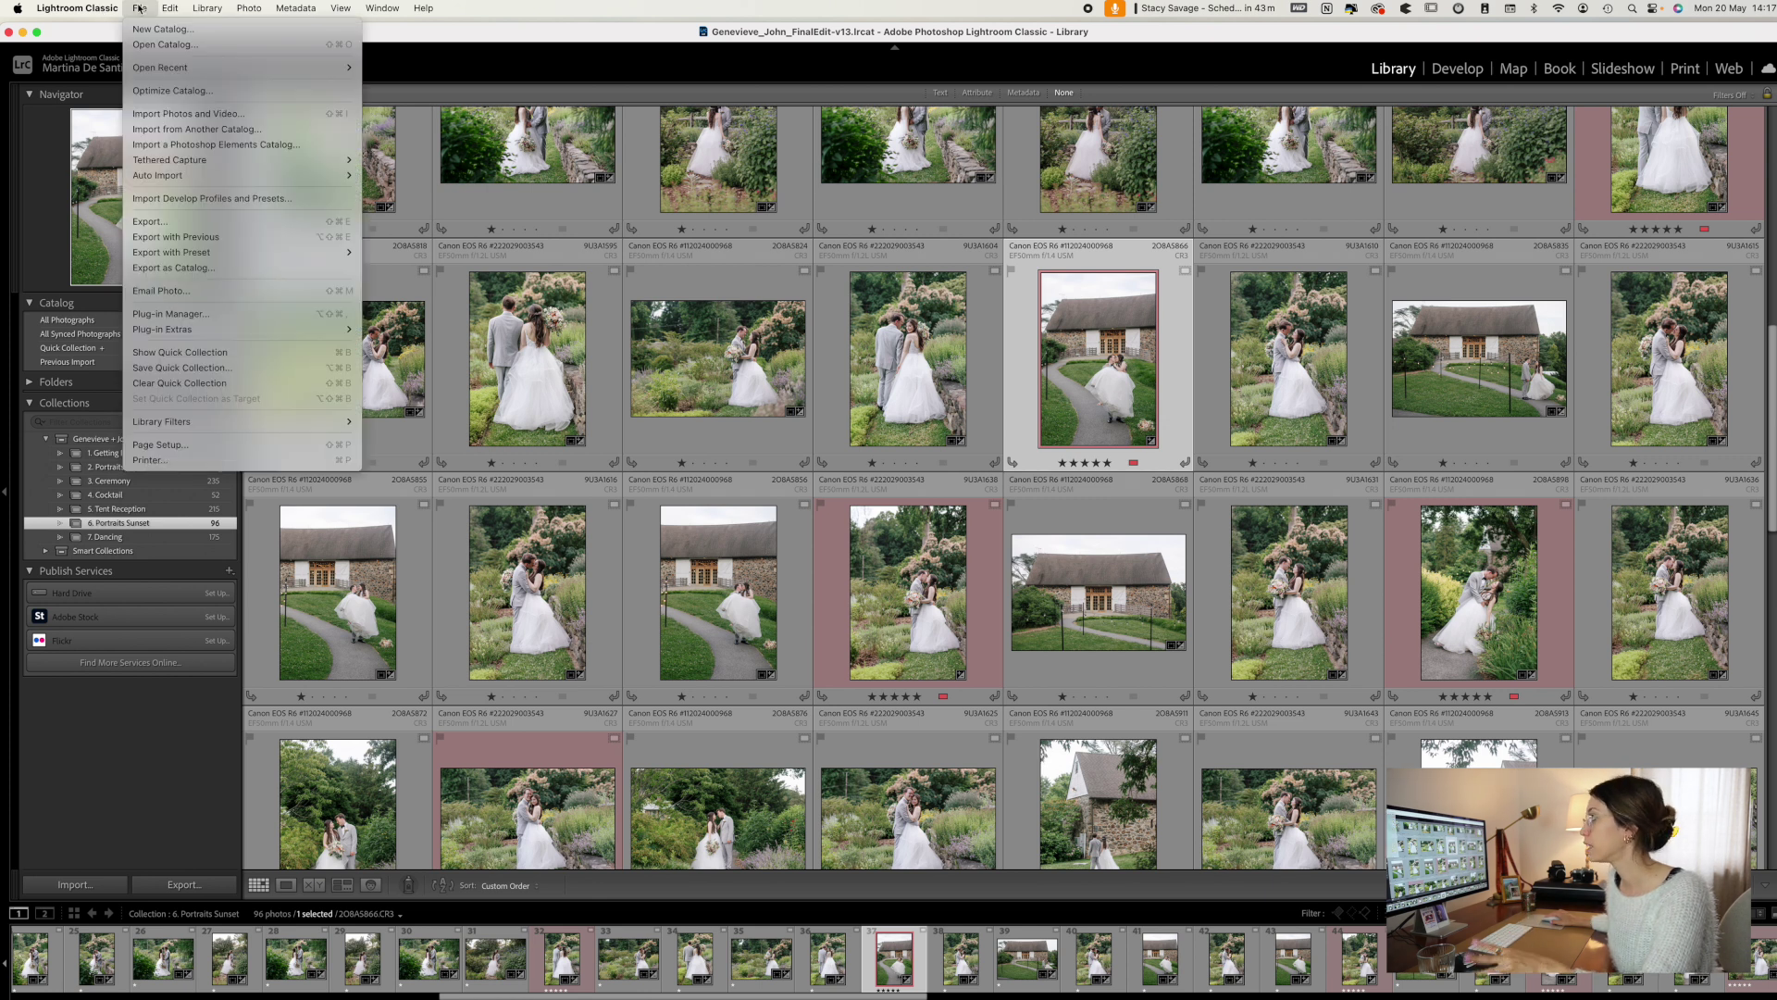
left_click(144, 222)
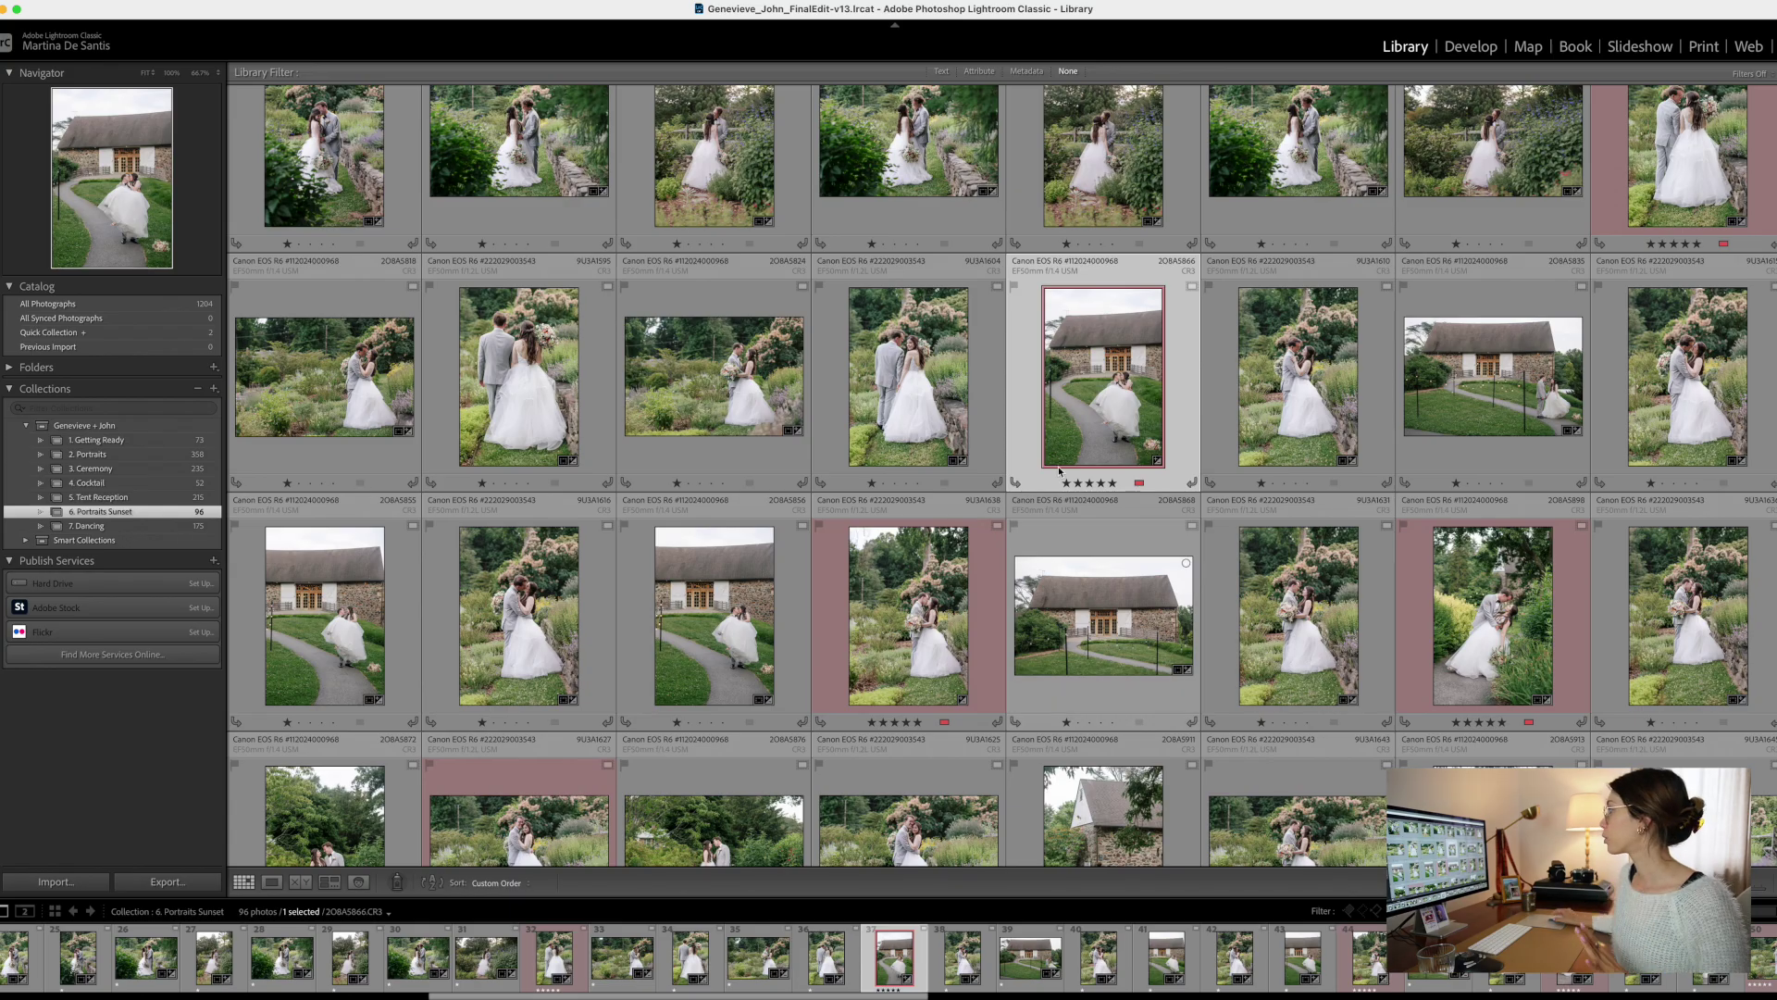
right_click(1060, 356)
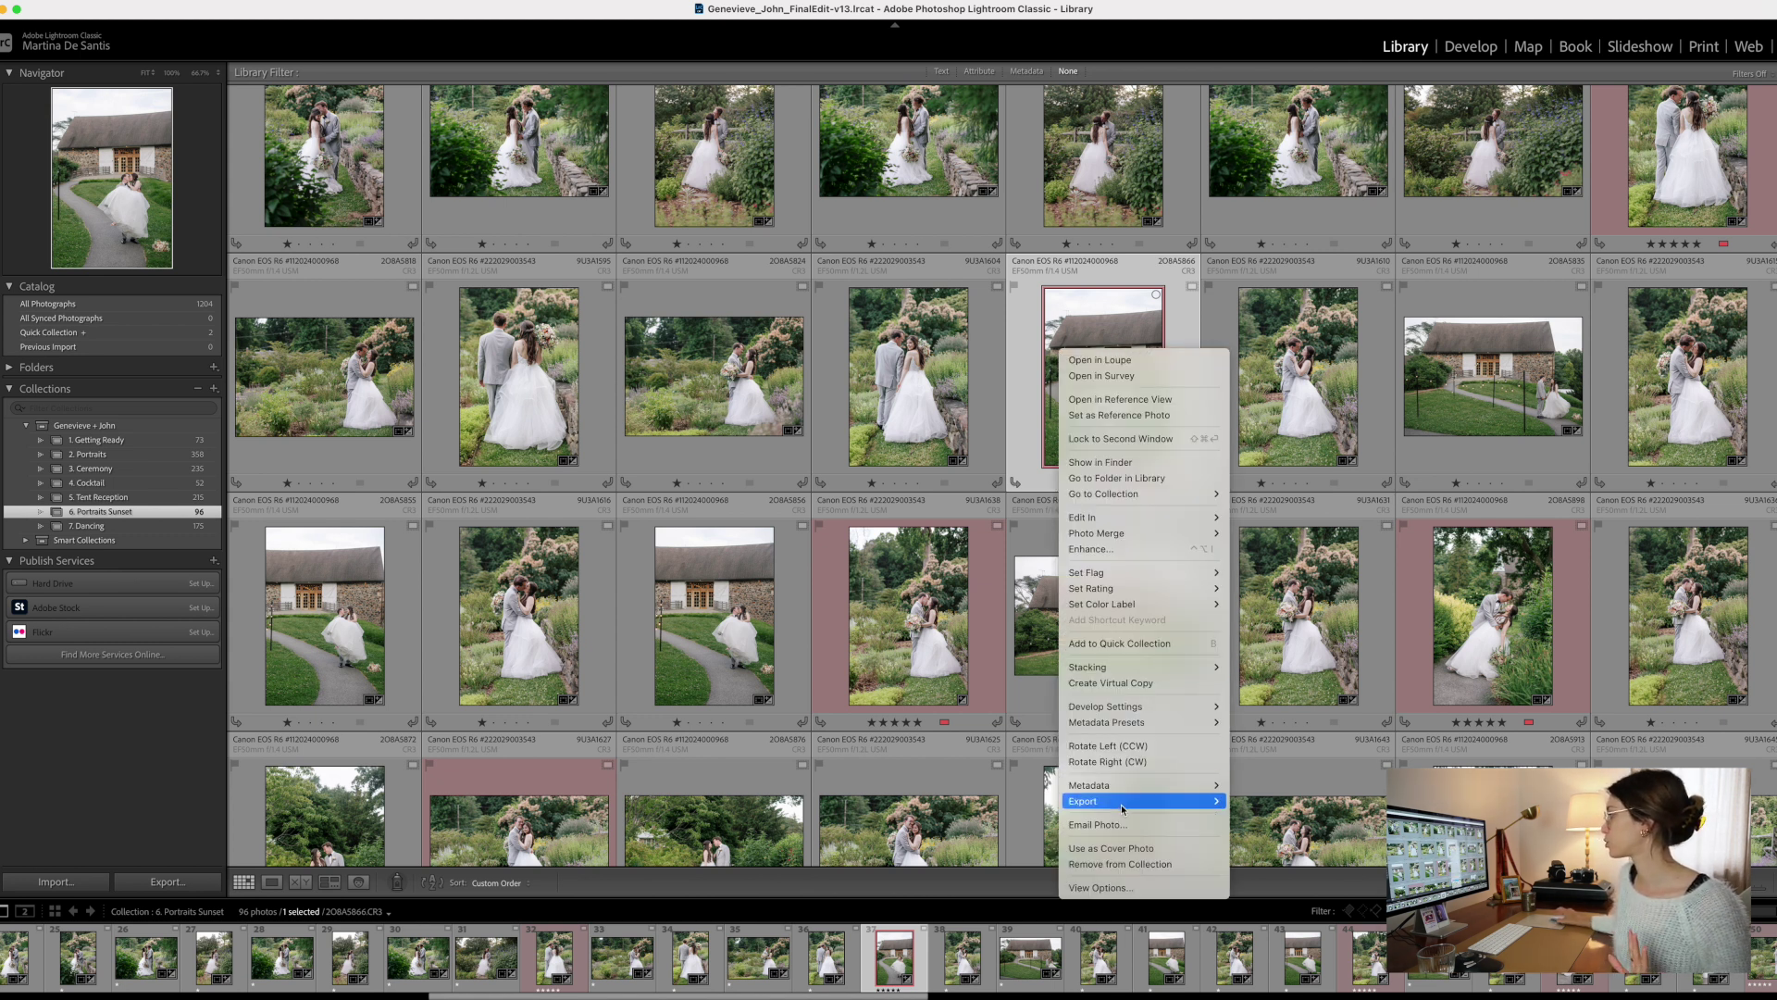
mouse_move(1120, 804)
left_click(1260, 788)
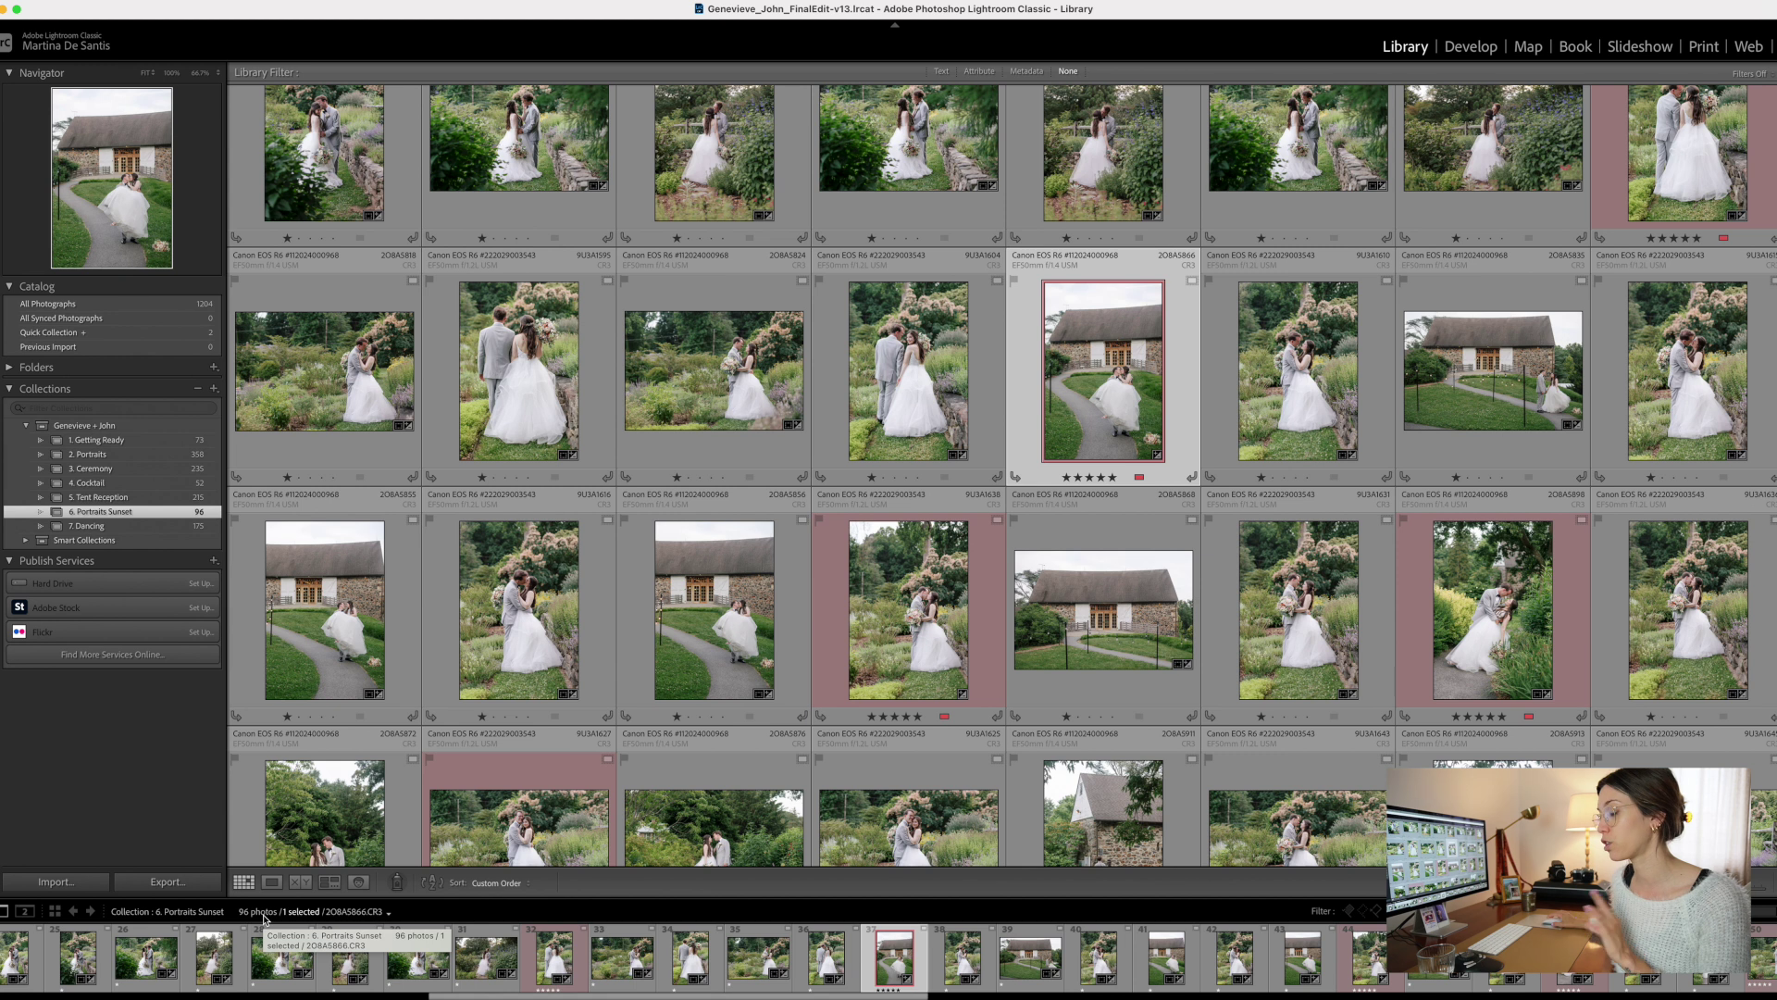
- Add four more photos, including the barn shot, to make a five-photo selection
left_click(927, 402, "shift")
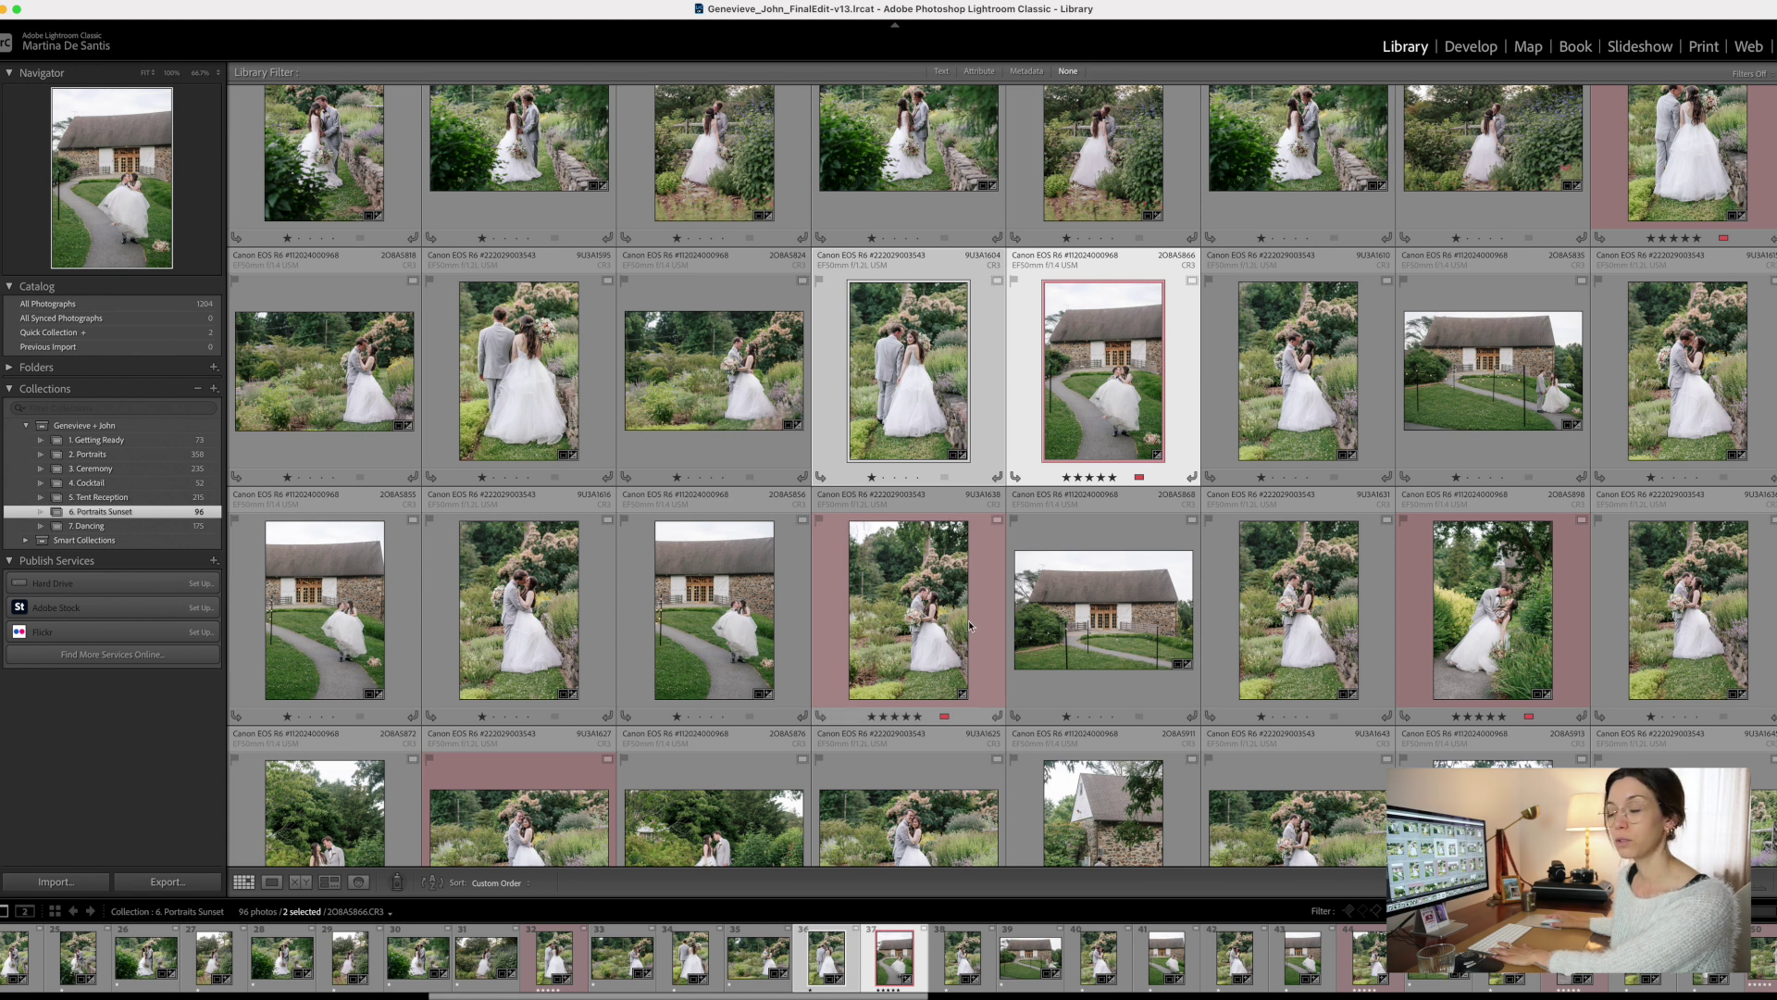
left_click(723, 663, "super")
left_click(902, 787, "super")
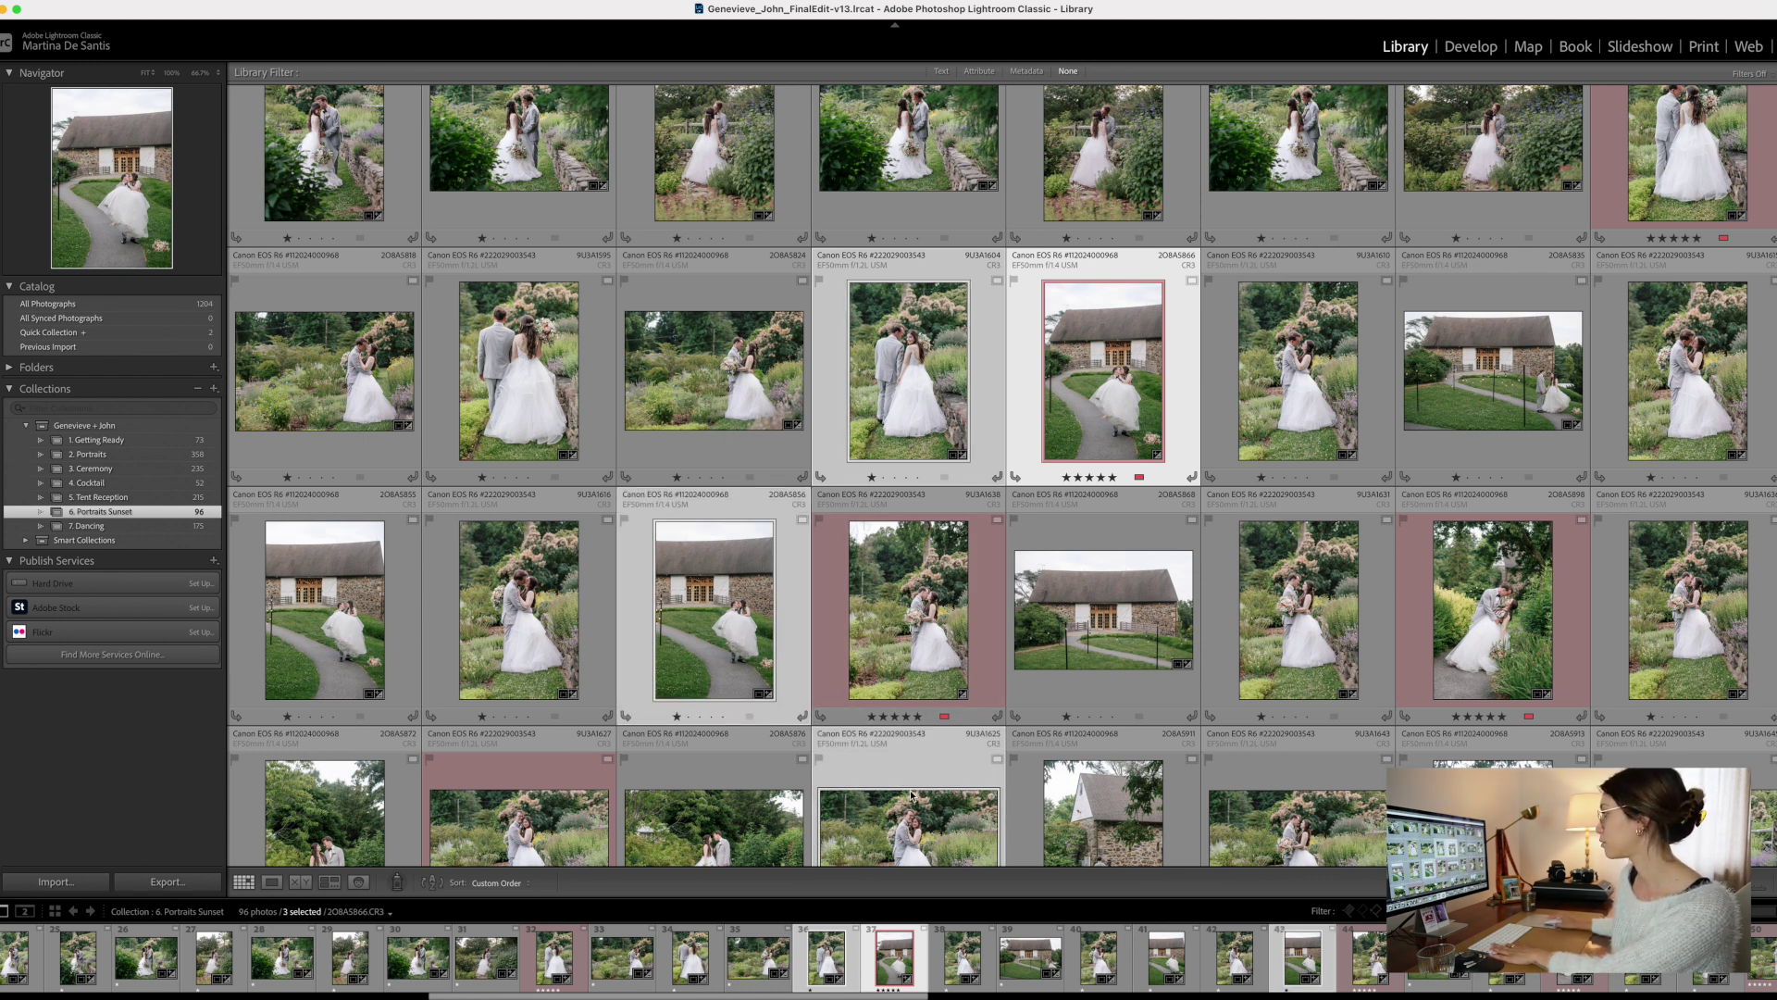
left_click(1521, 141, "super")
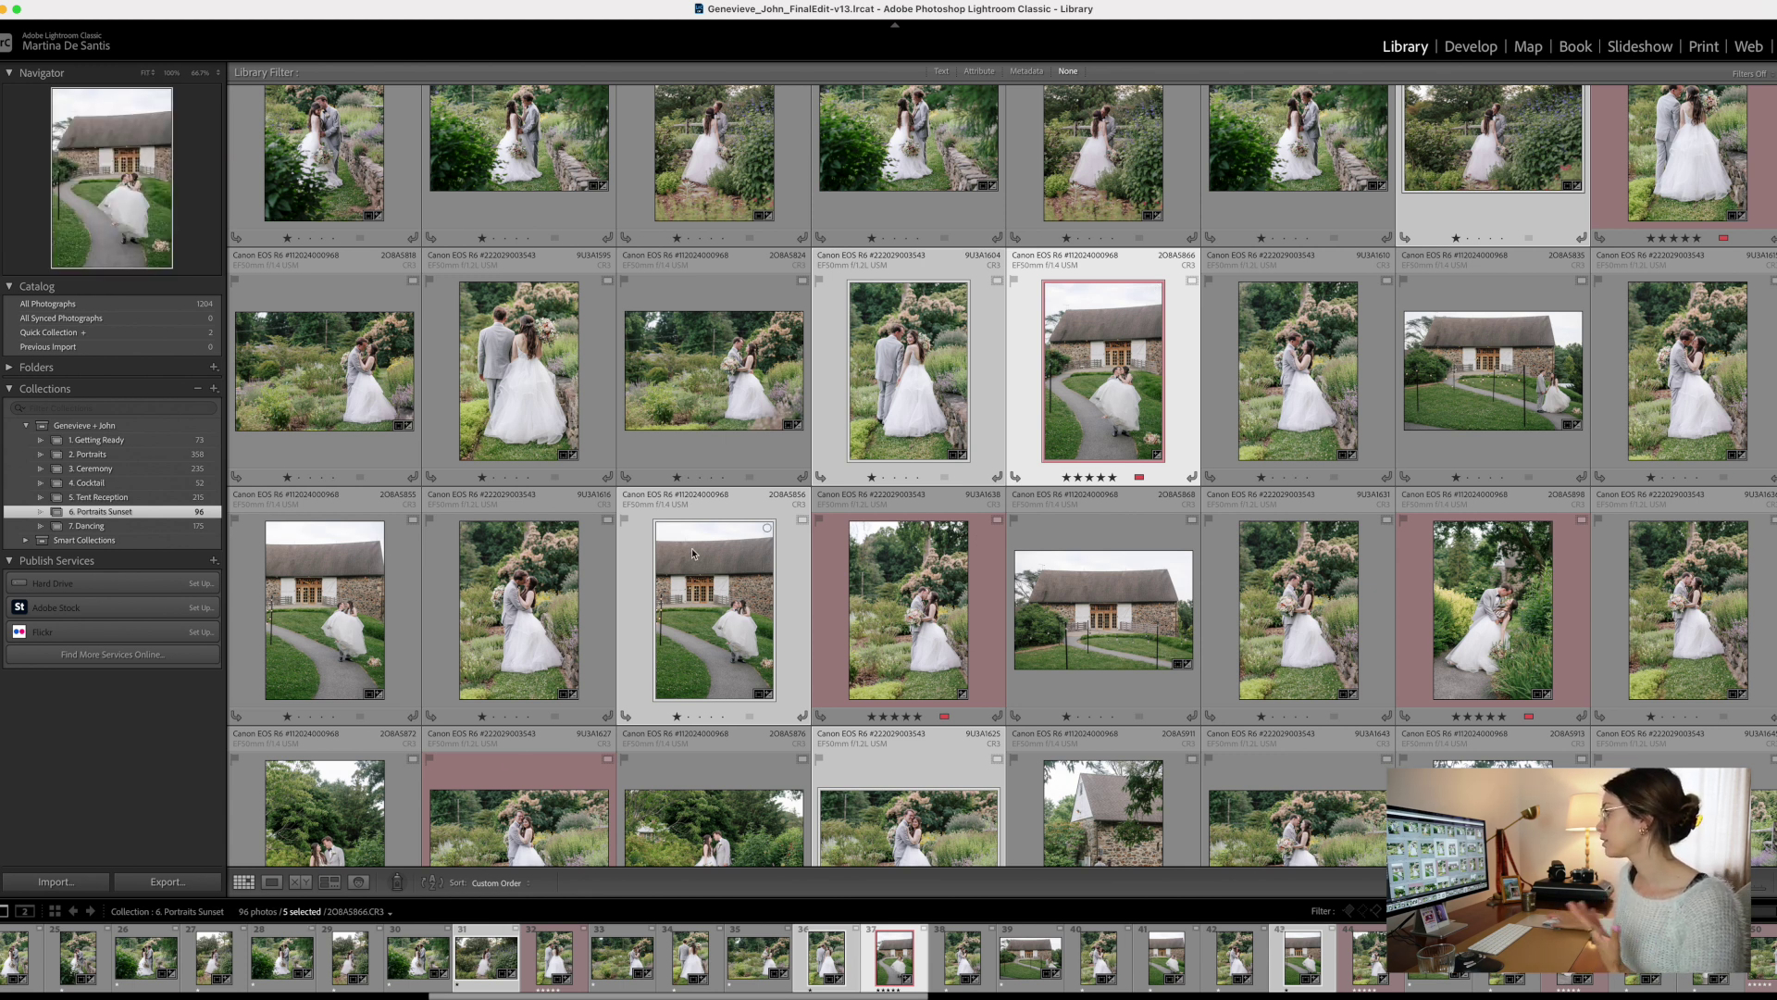
- Open and cancel the export for the five photos, then show the whole Genevieve + John set
mouse_move(692, 553)
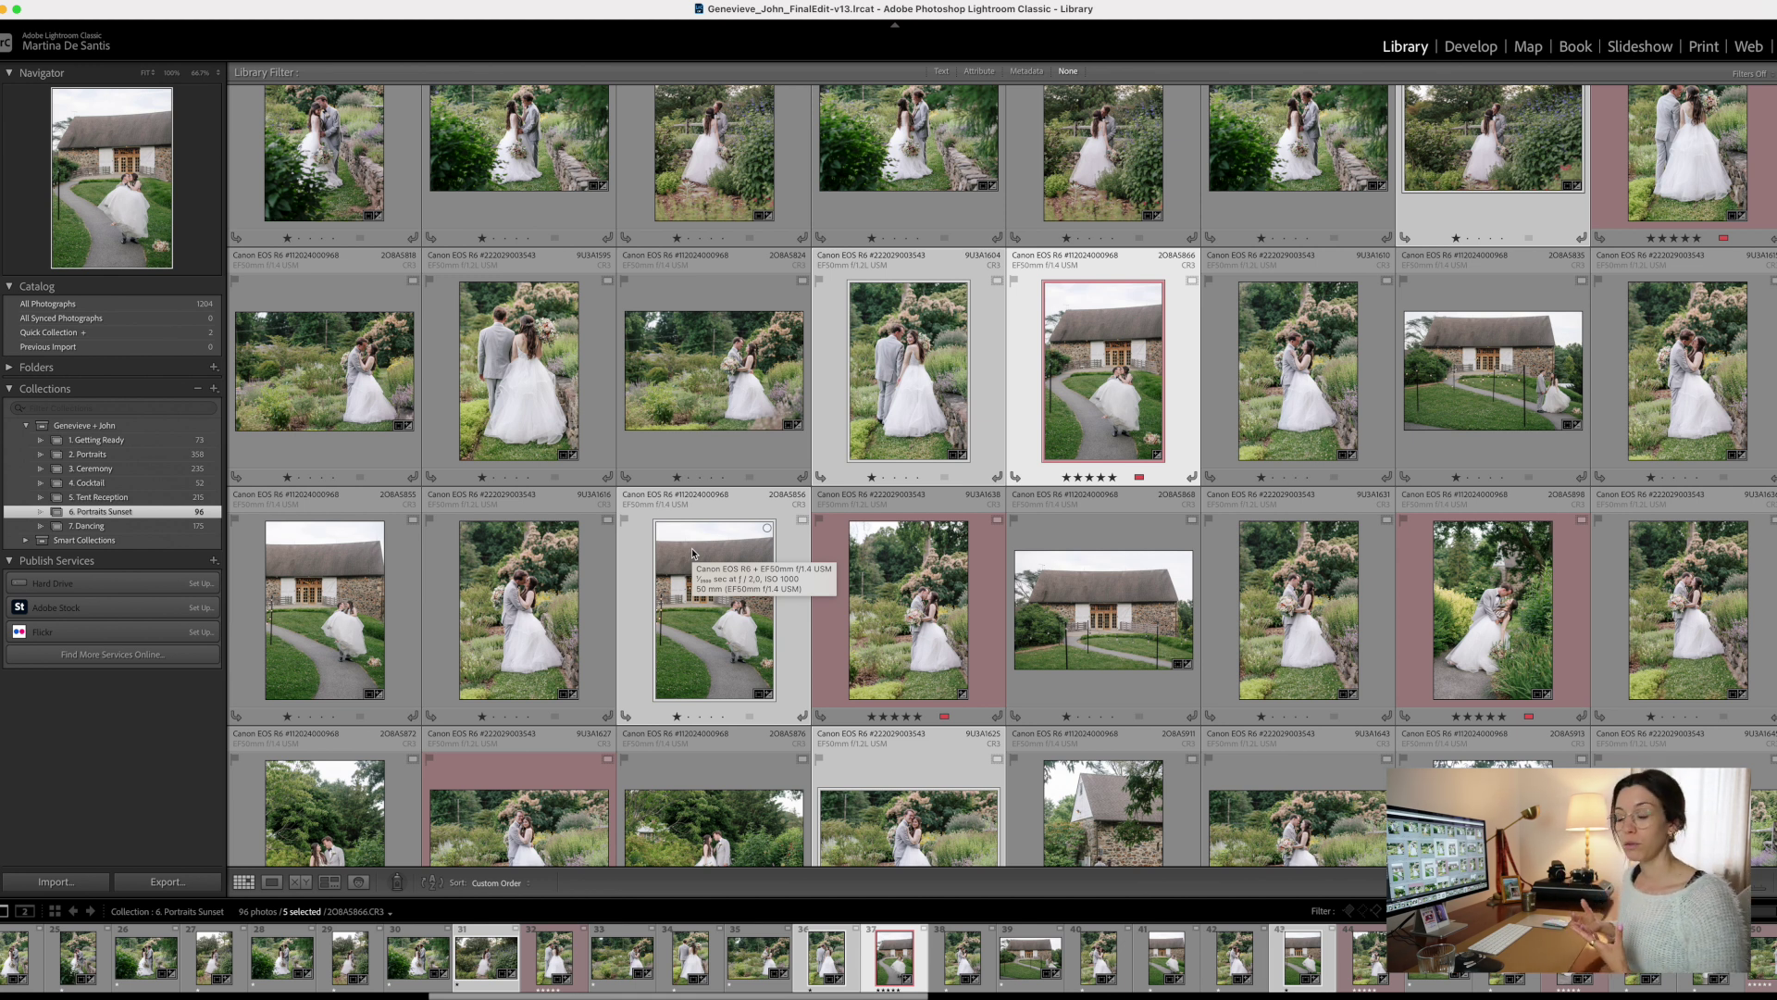
key("super+shift+e")
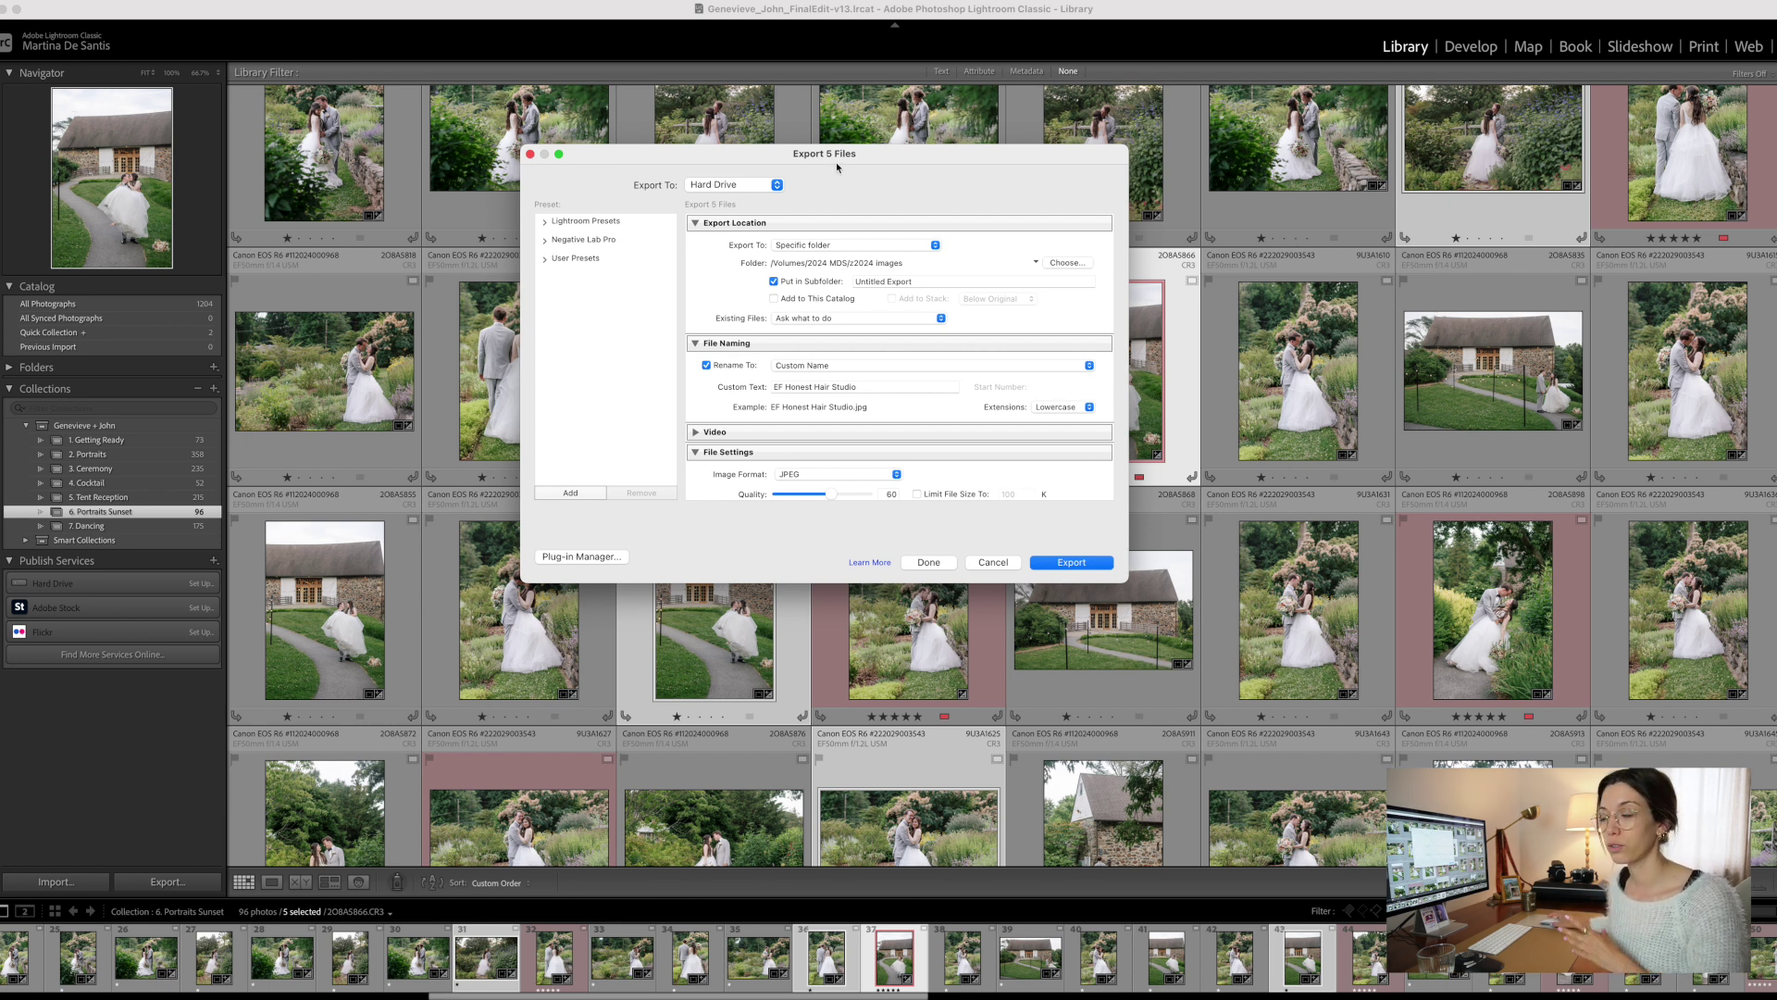
left_click(993, 562)
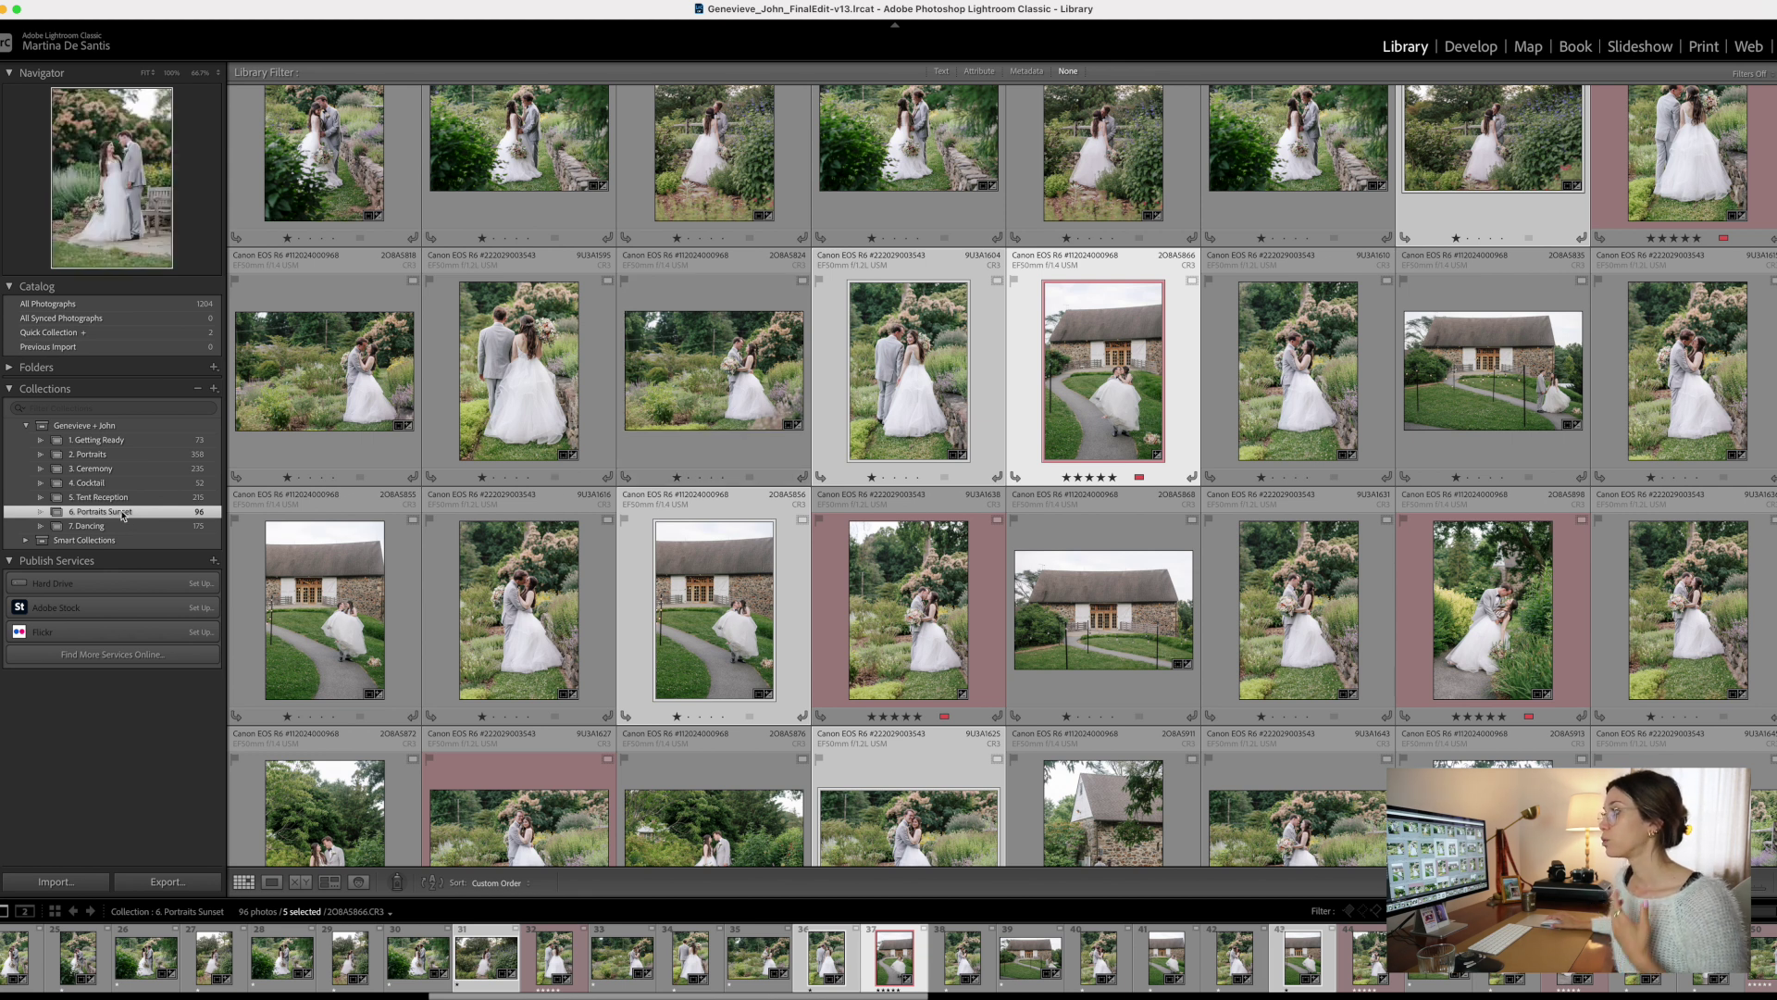
left_click(136, 428)
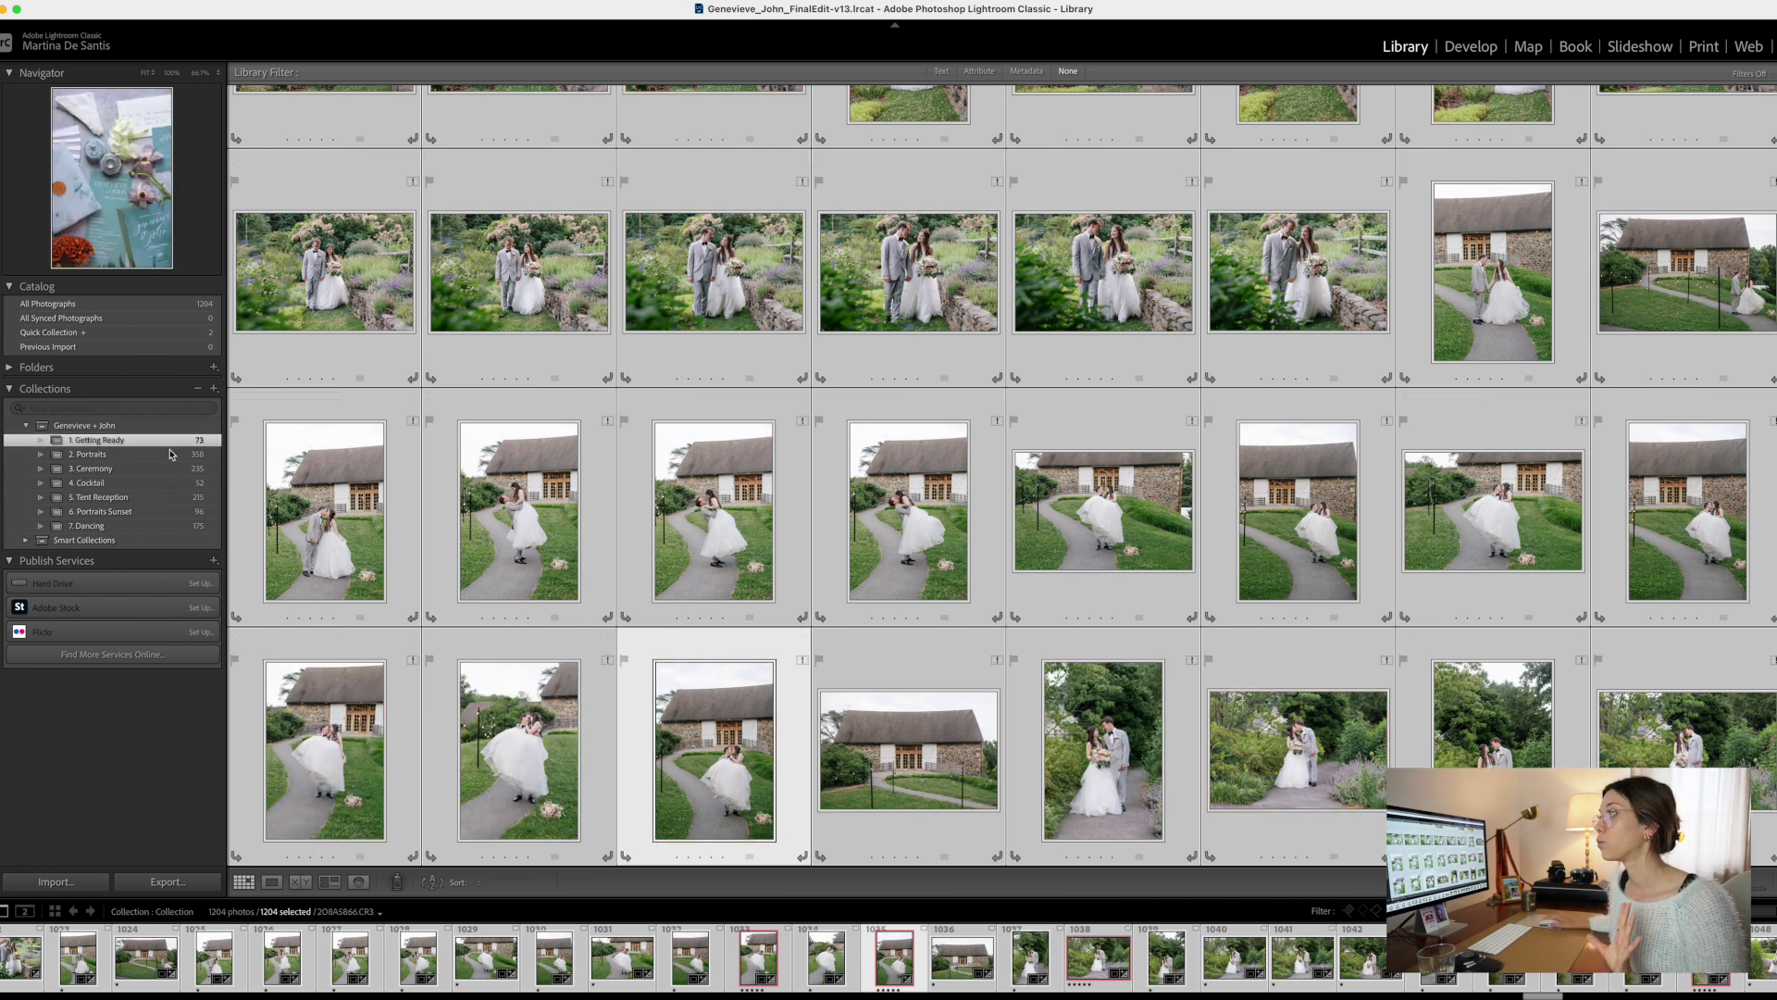
- Dismiss the Export 1204 Files dialog and step through 3. Ceremony and 4. Cocktail to 6. Portraits Sunset
key("super+shift+e")
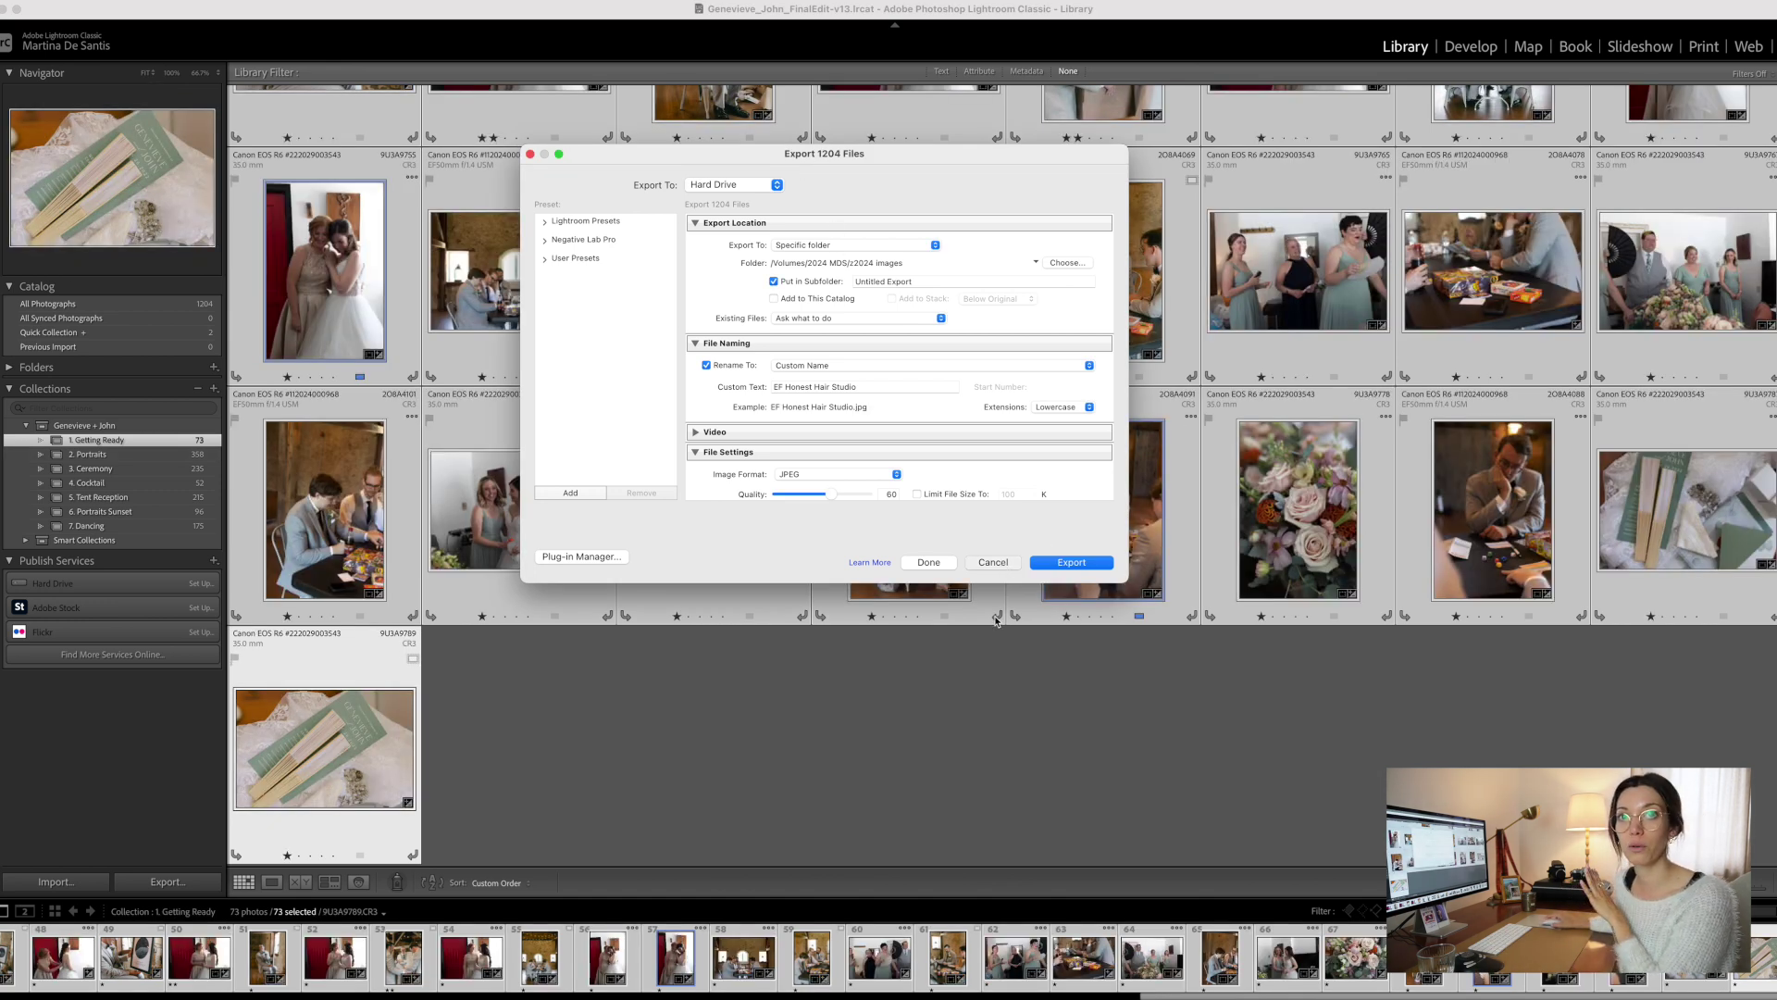
key("Escape")
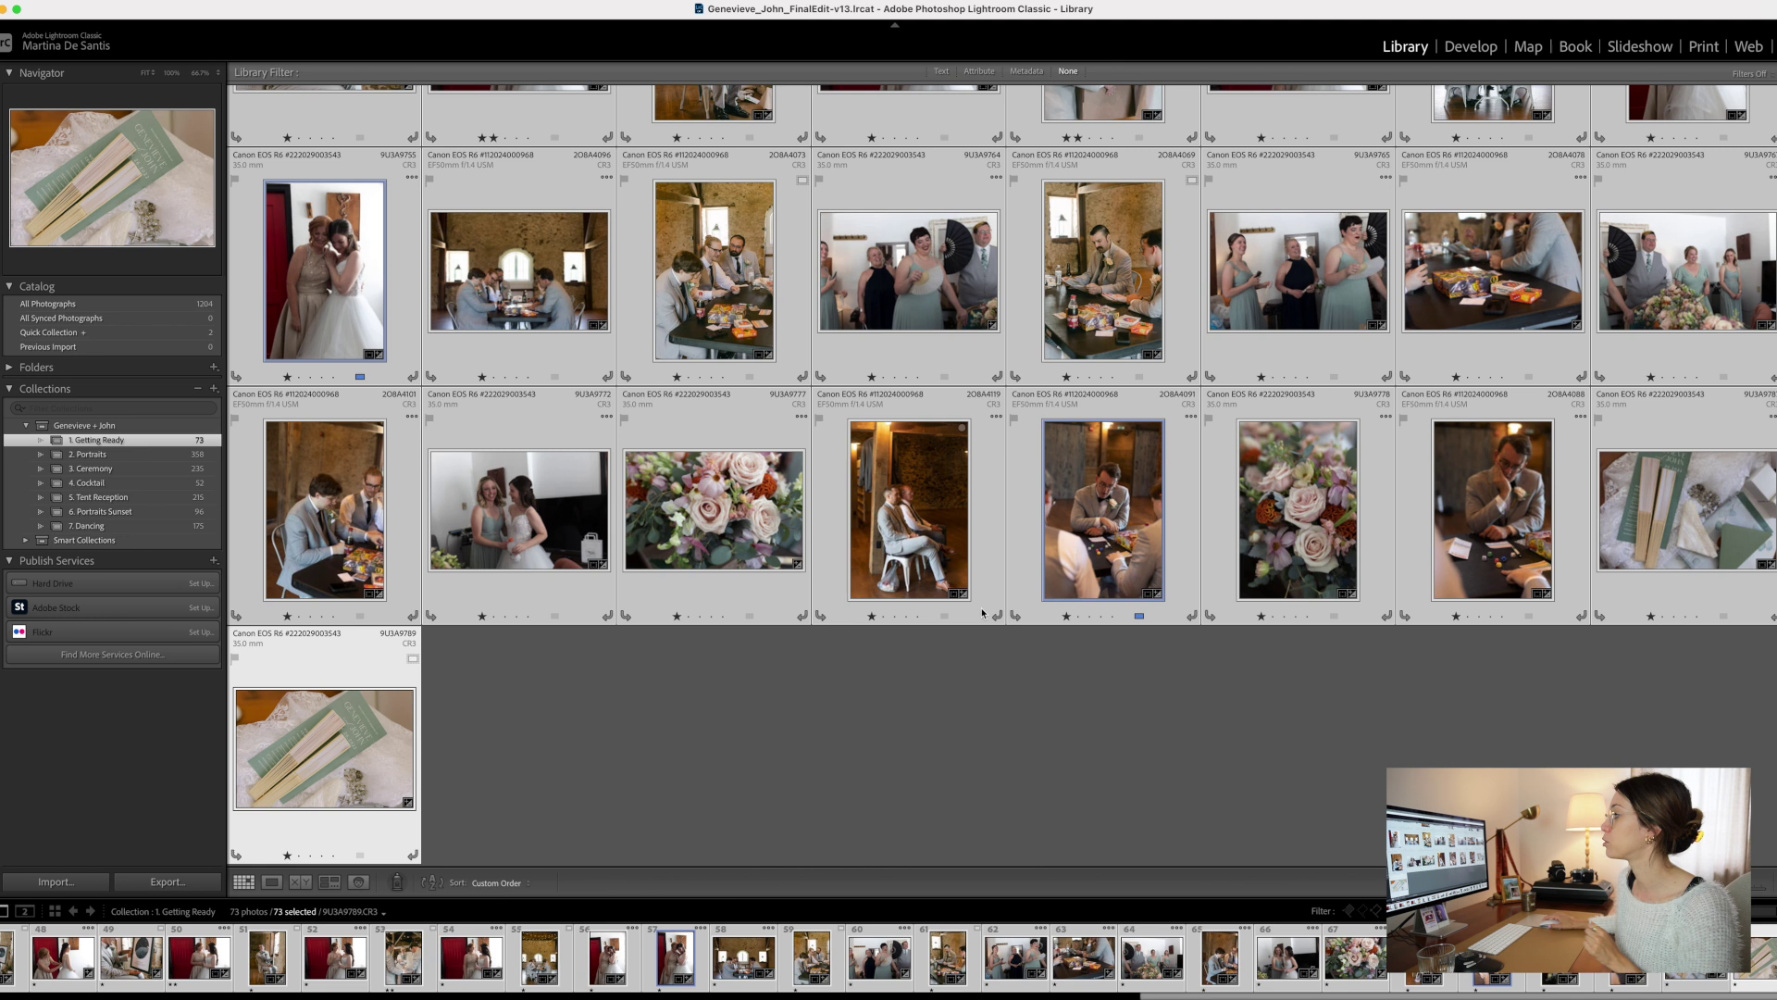
left_click(123, 469)
left_click(118, 483)
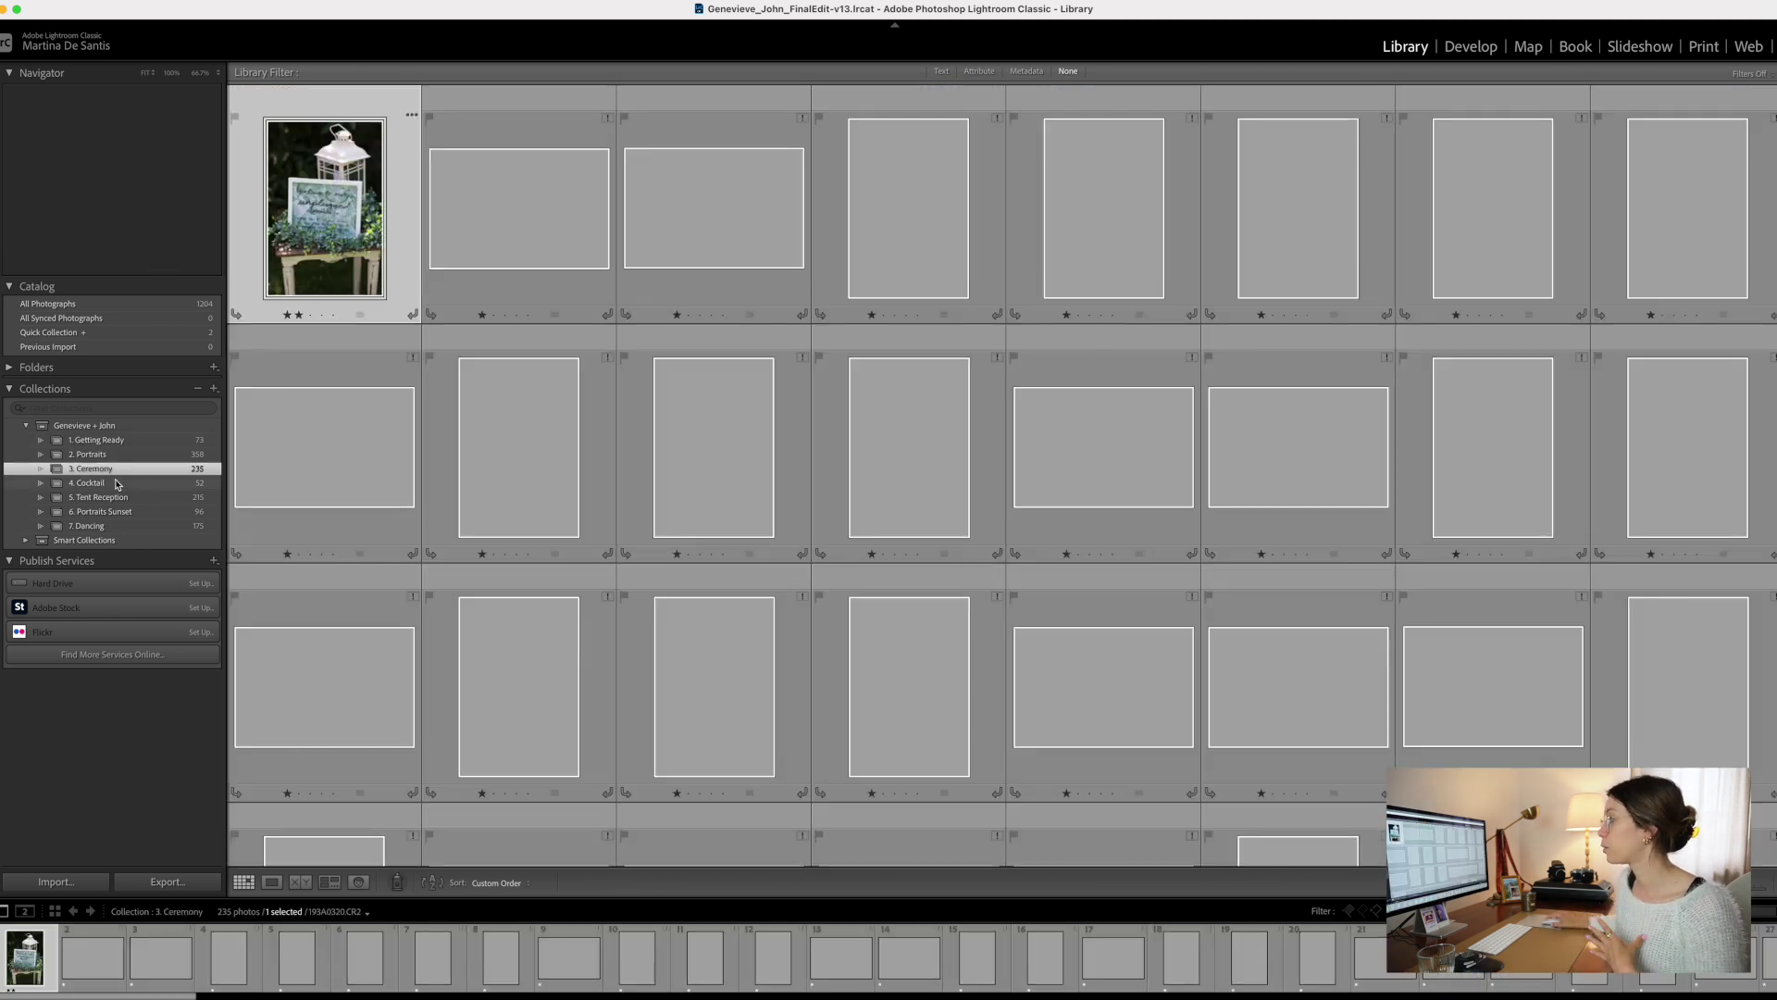
left_click(118, 514)
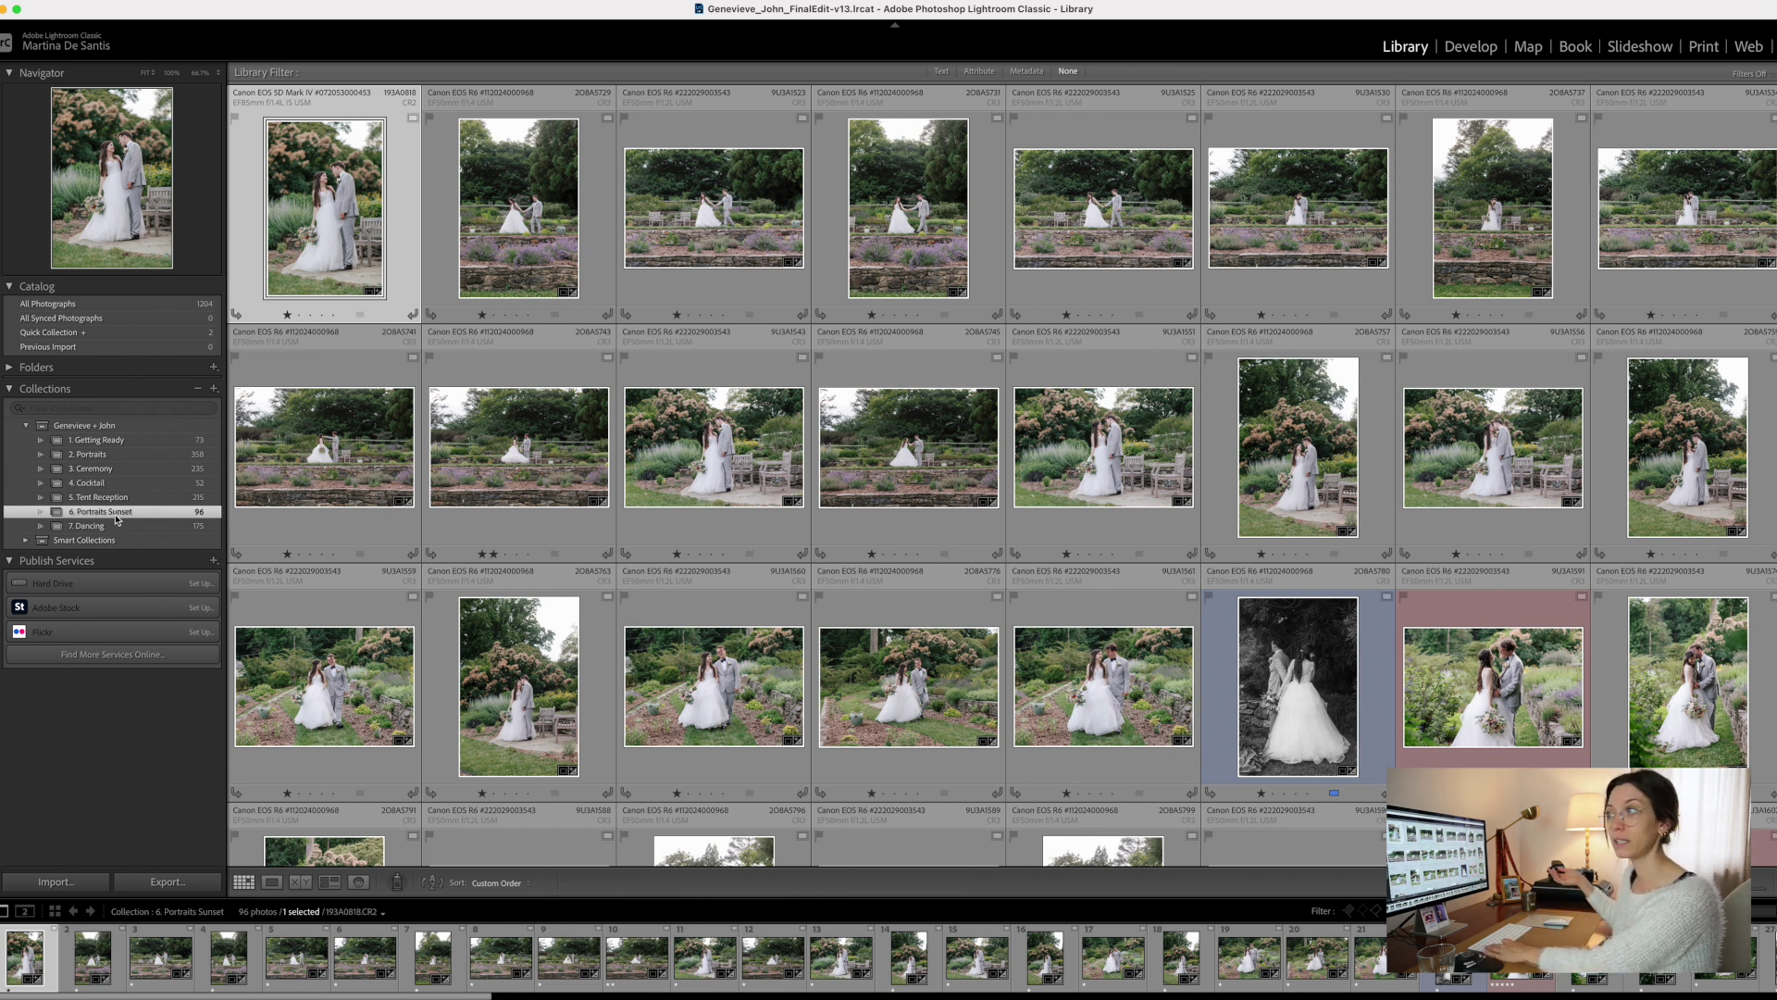
- Select all 96 photos, add 3. Ceremony to reach 331, then show the whole wedding set
key("cmd+a")
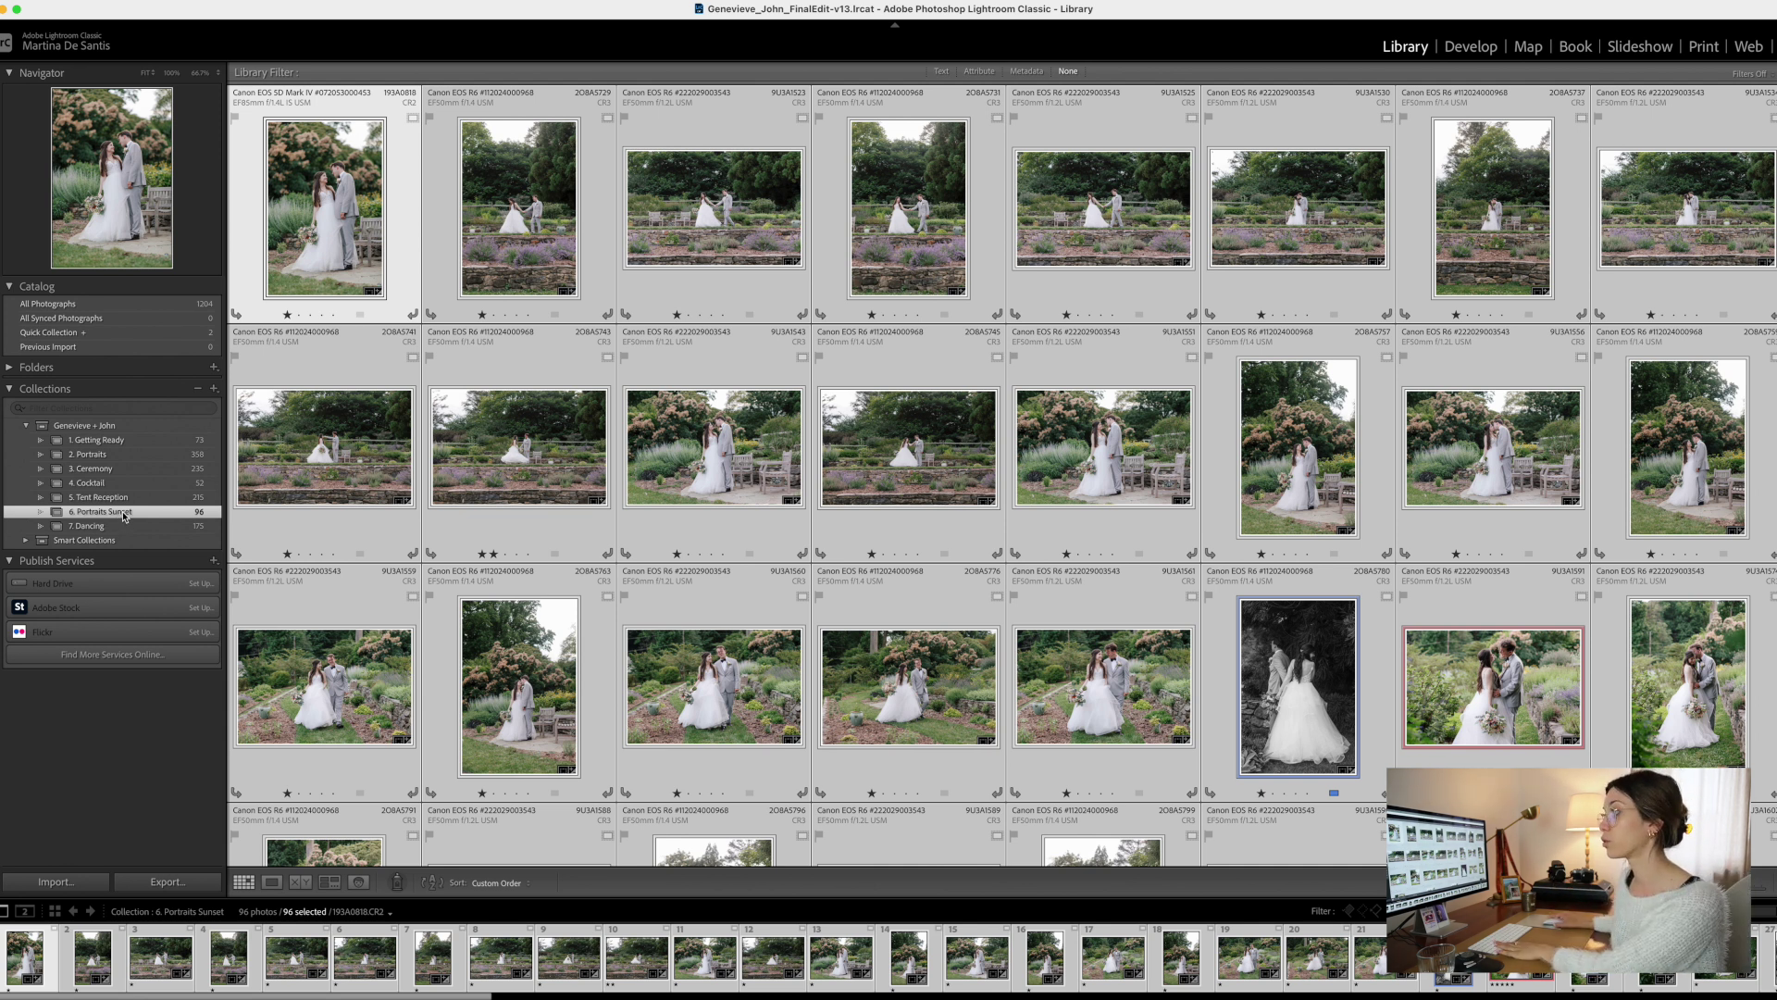
left_click(128, 473, "super")
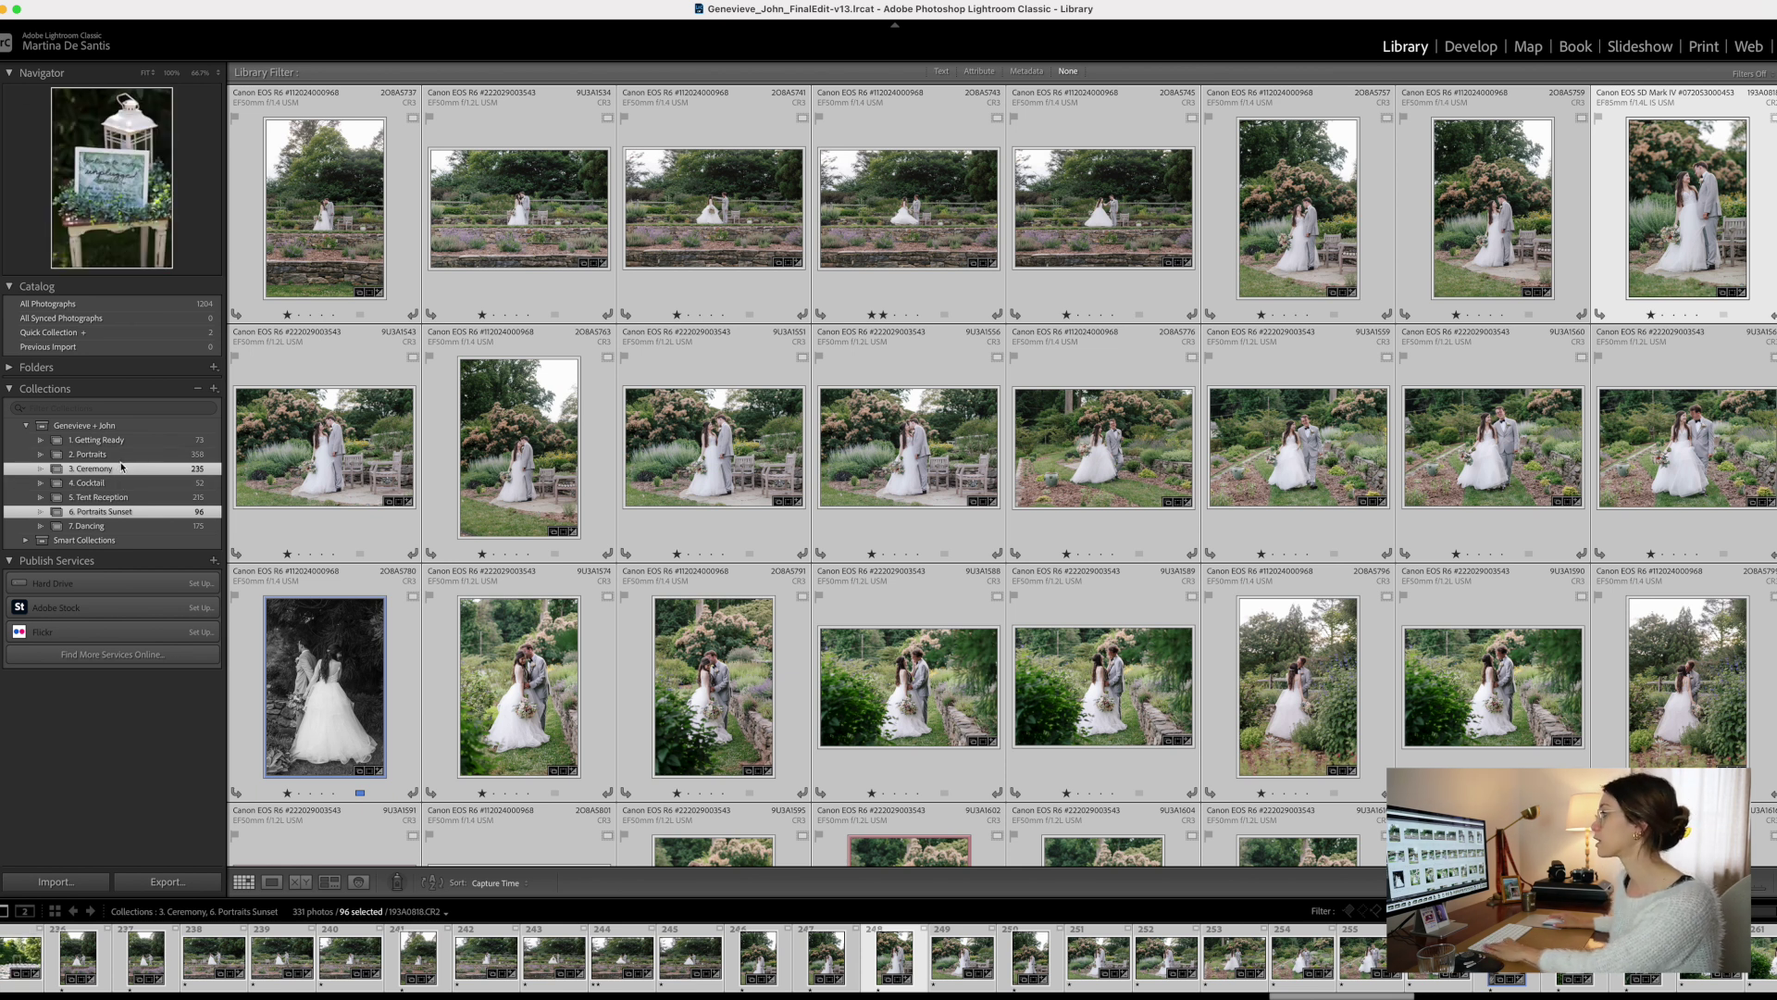
key("super+a")
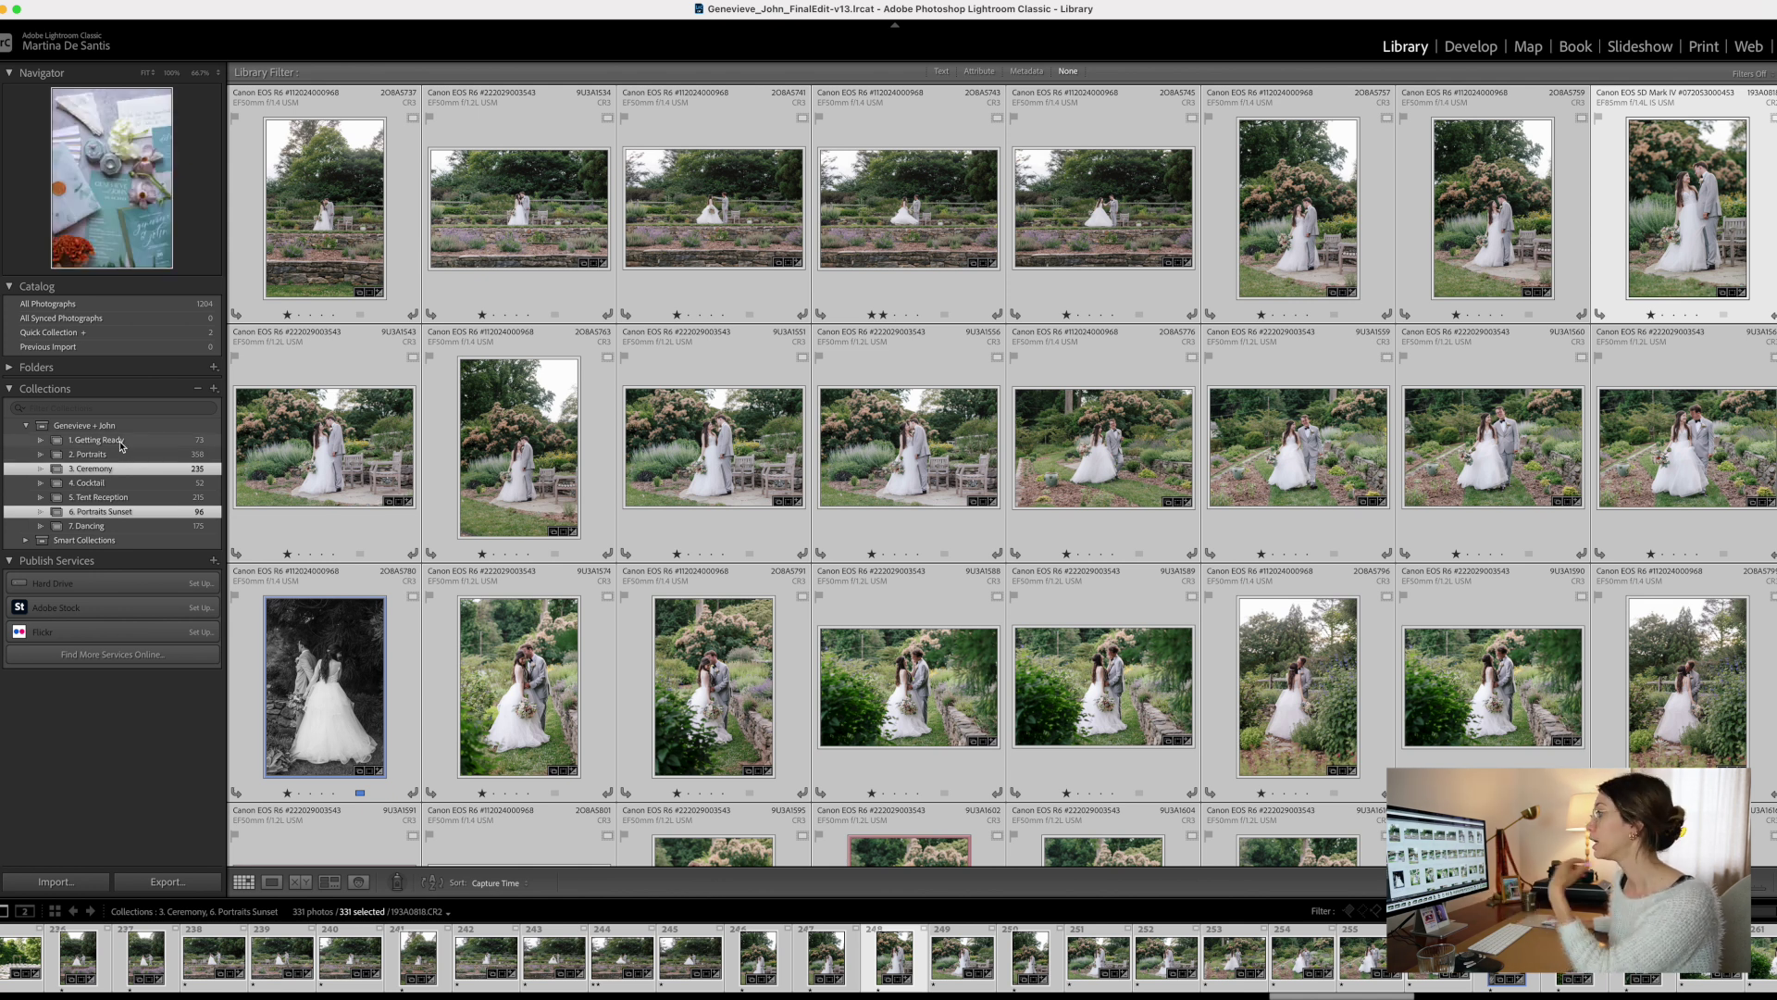
left_click(121, 428)
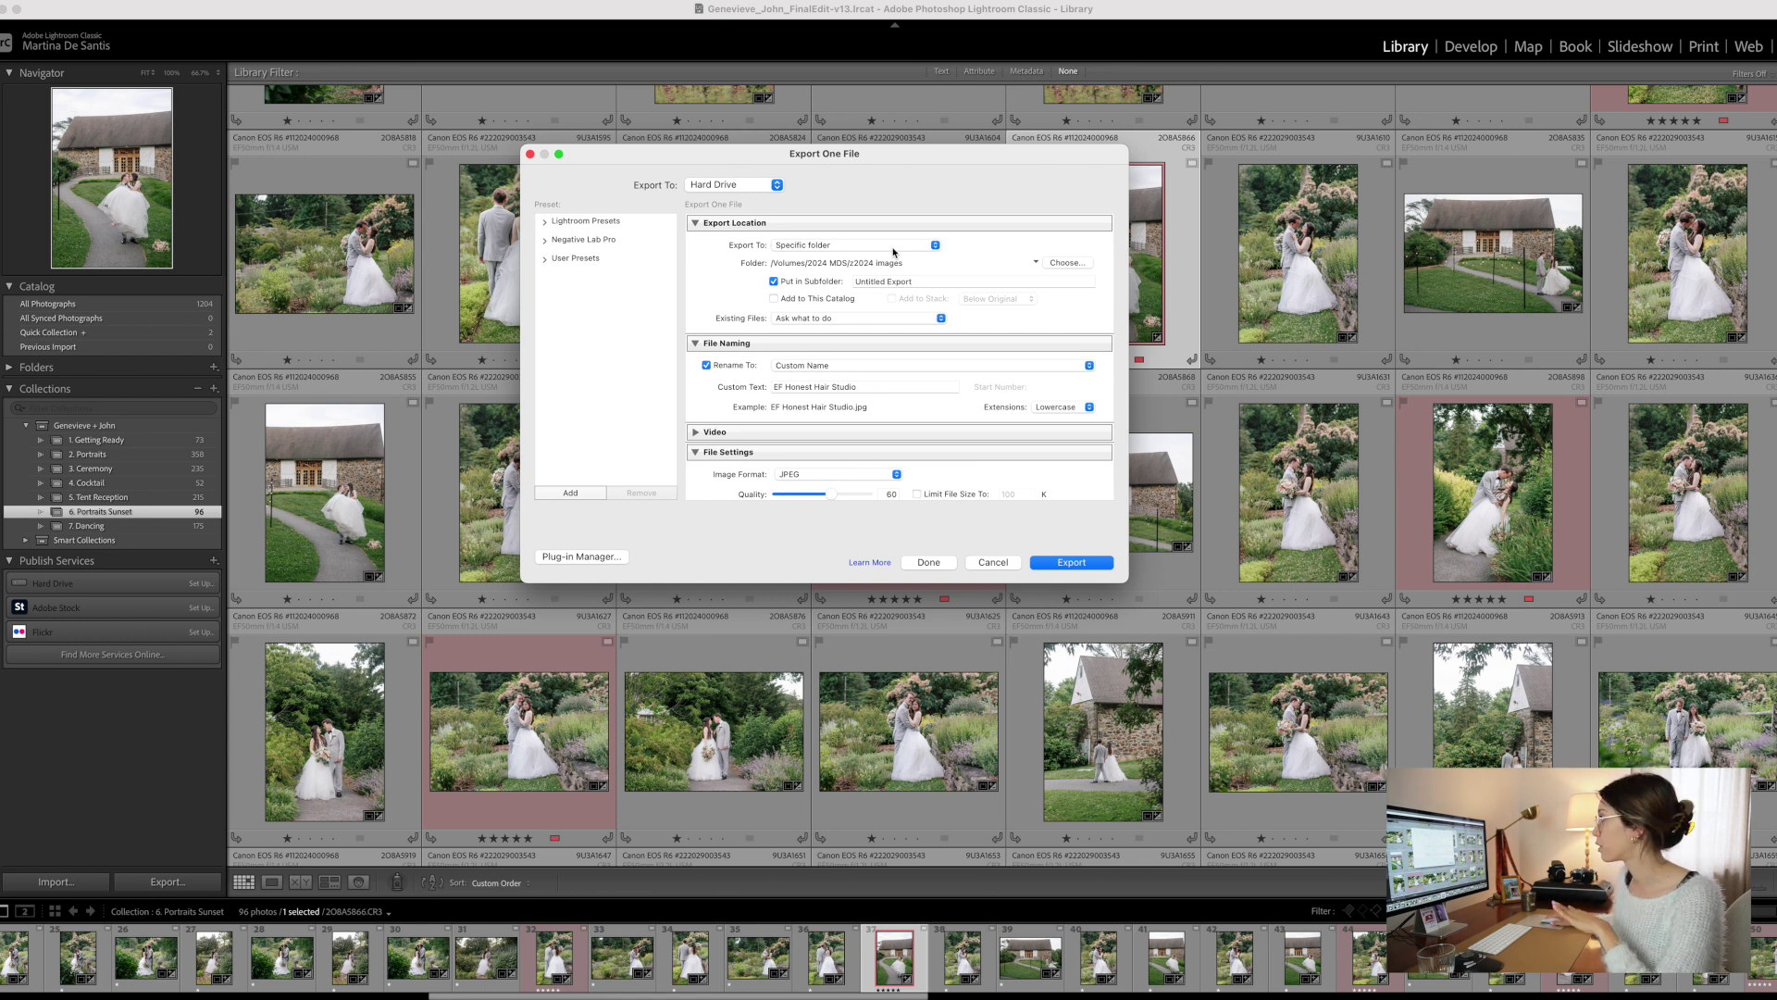
- Change the Export To destination from Specific Folder to Desktop
left_click(838, 246)
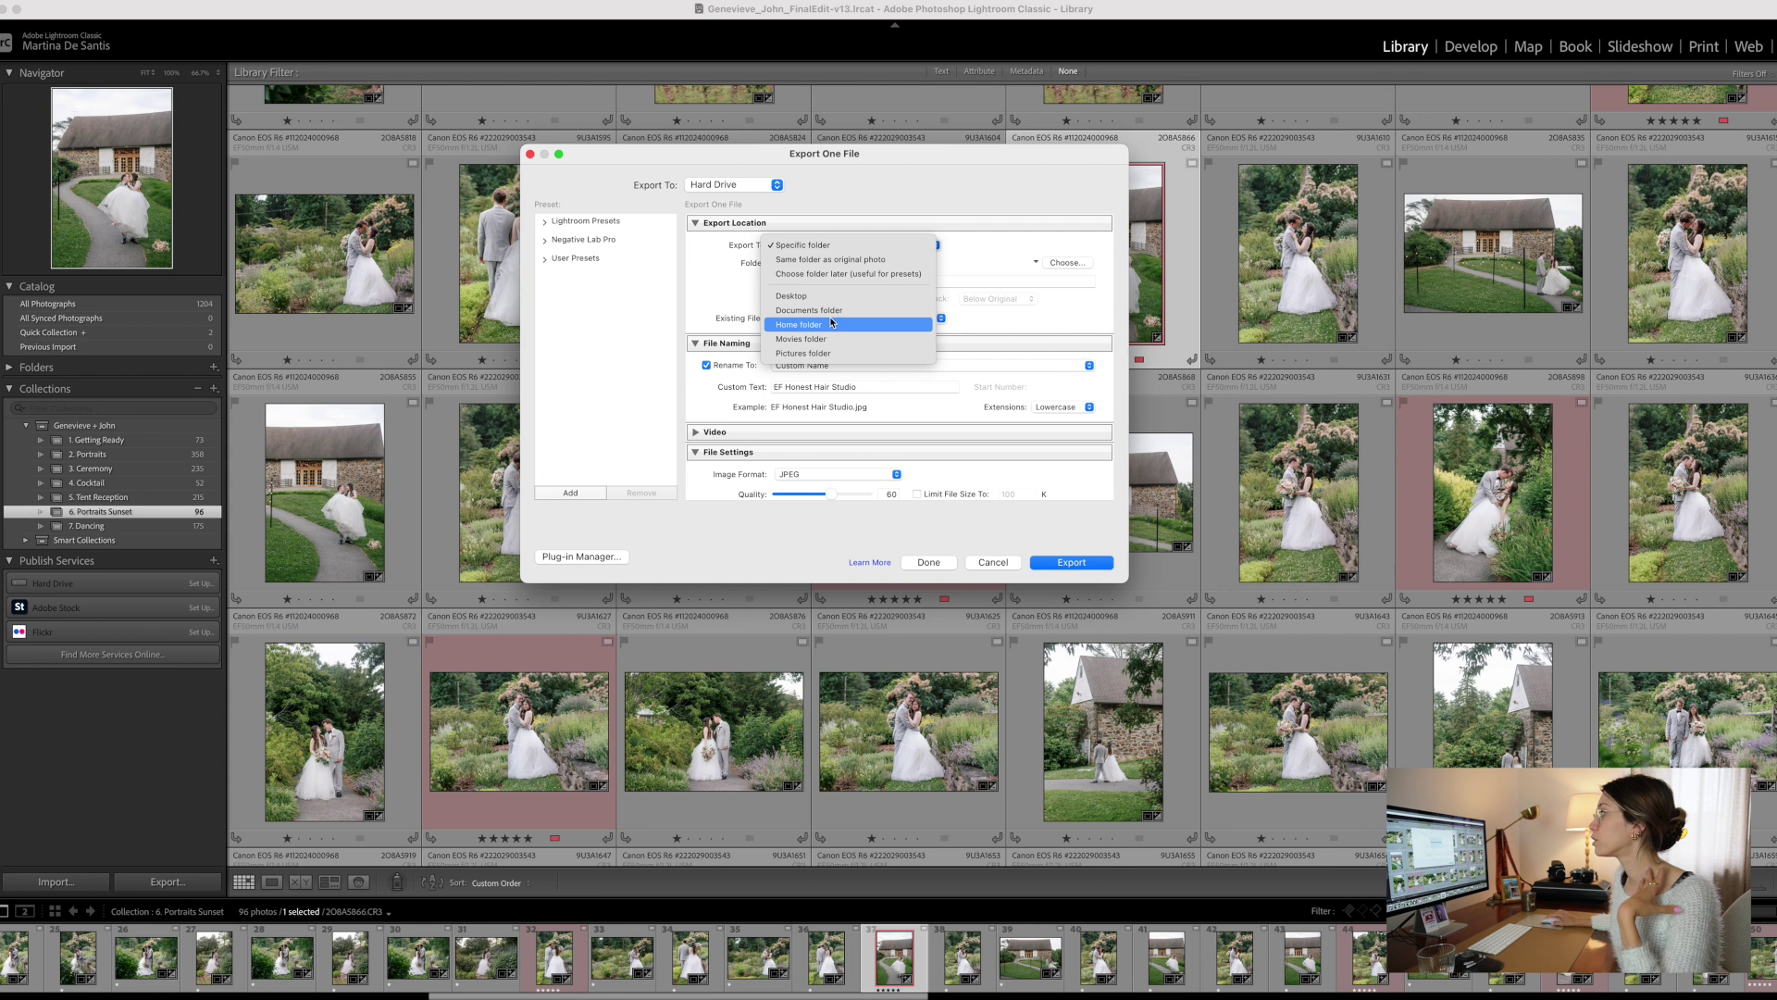
left_click(967, 243)
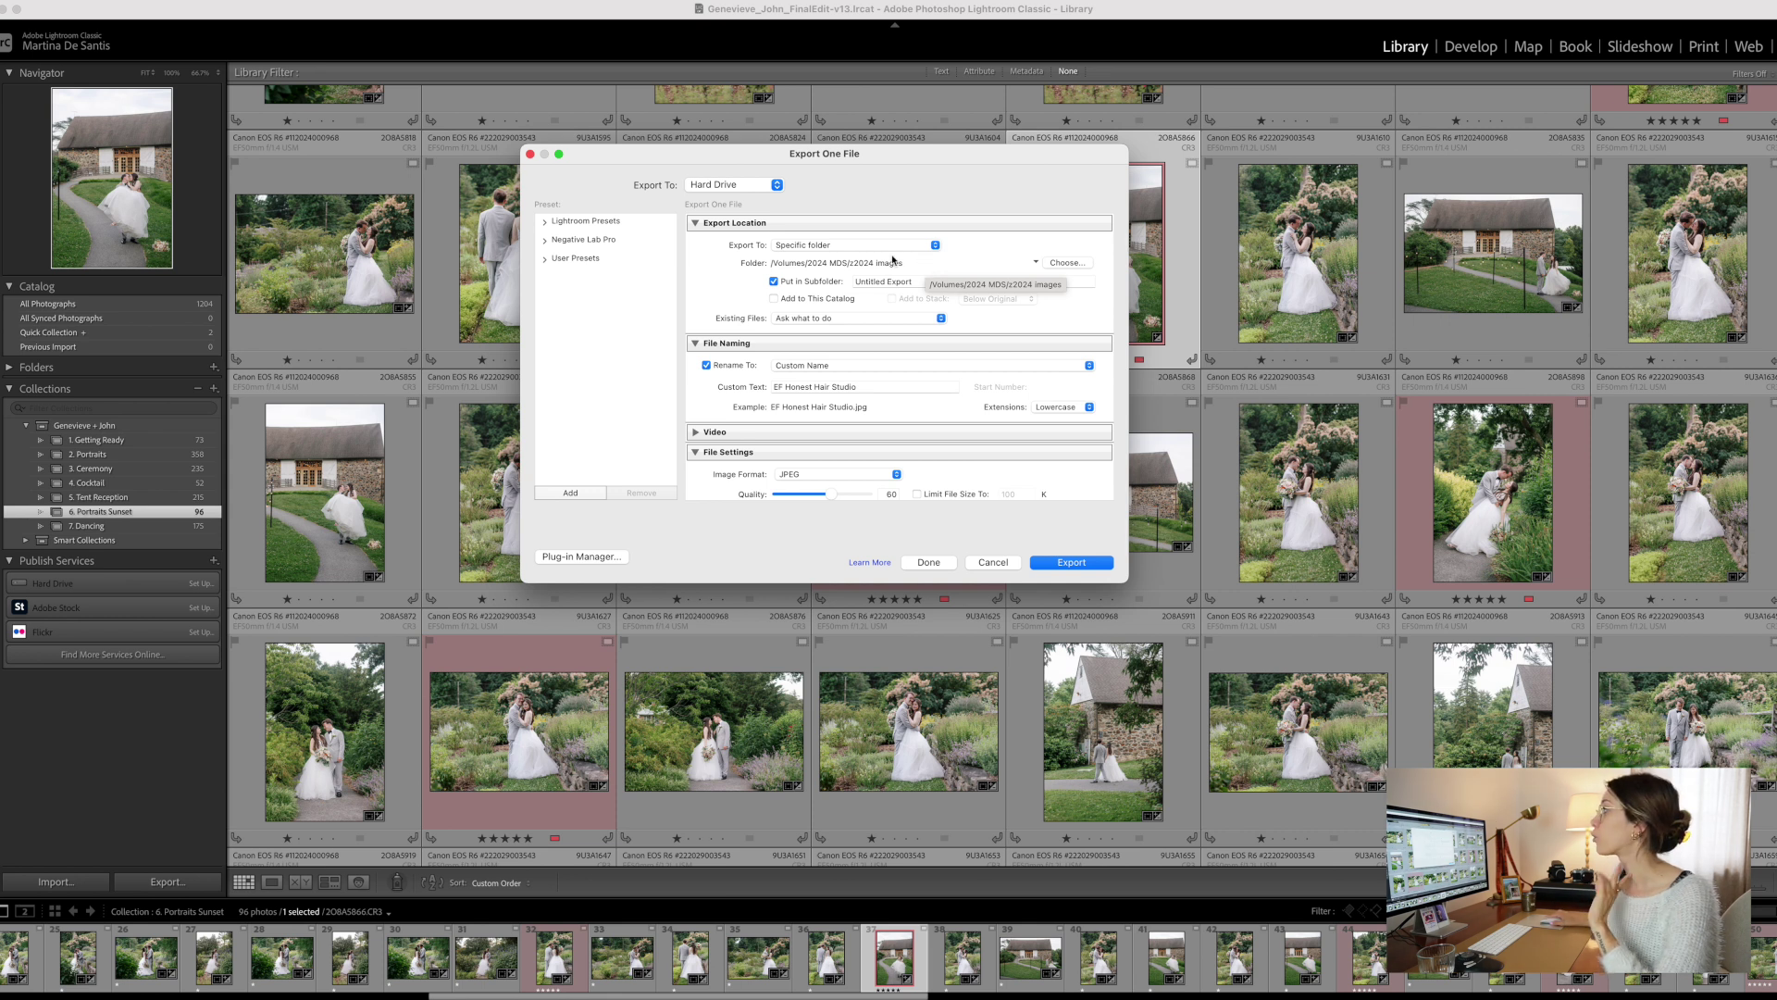
left_click(890, 246)
left_click(884, 296)
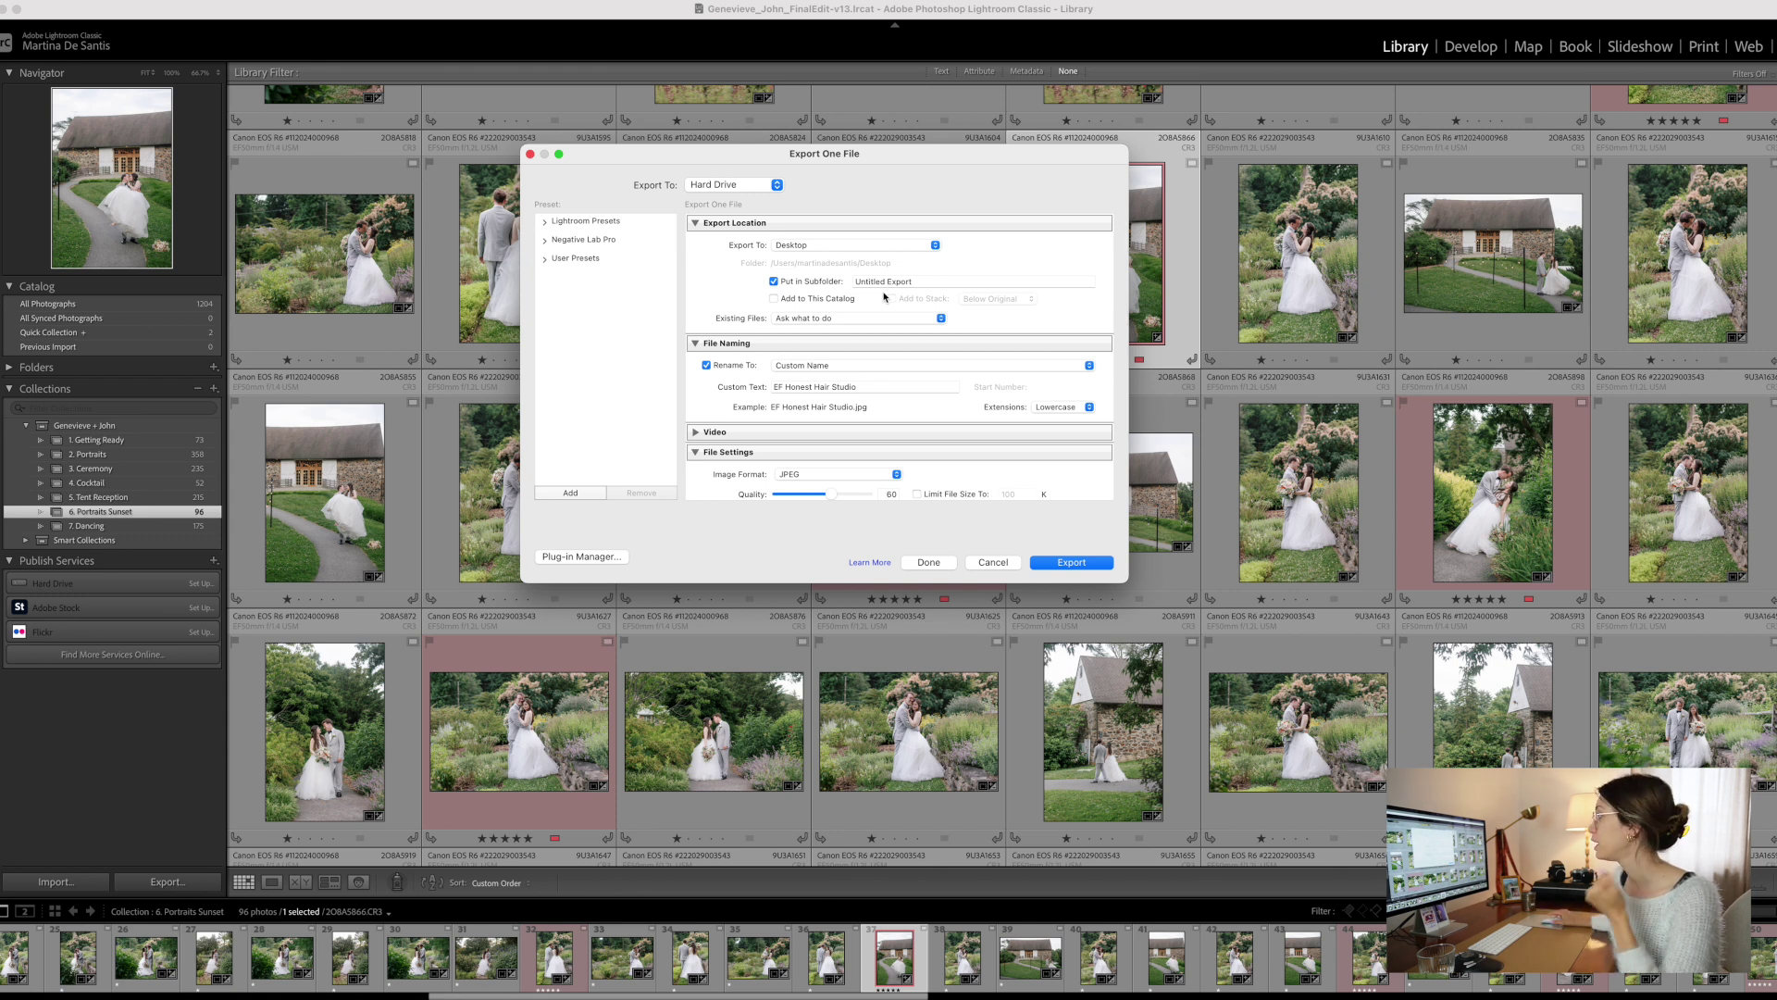
scroll(884, 297, "down", 5)
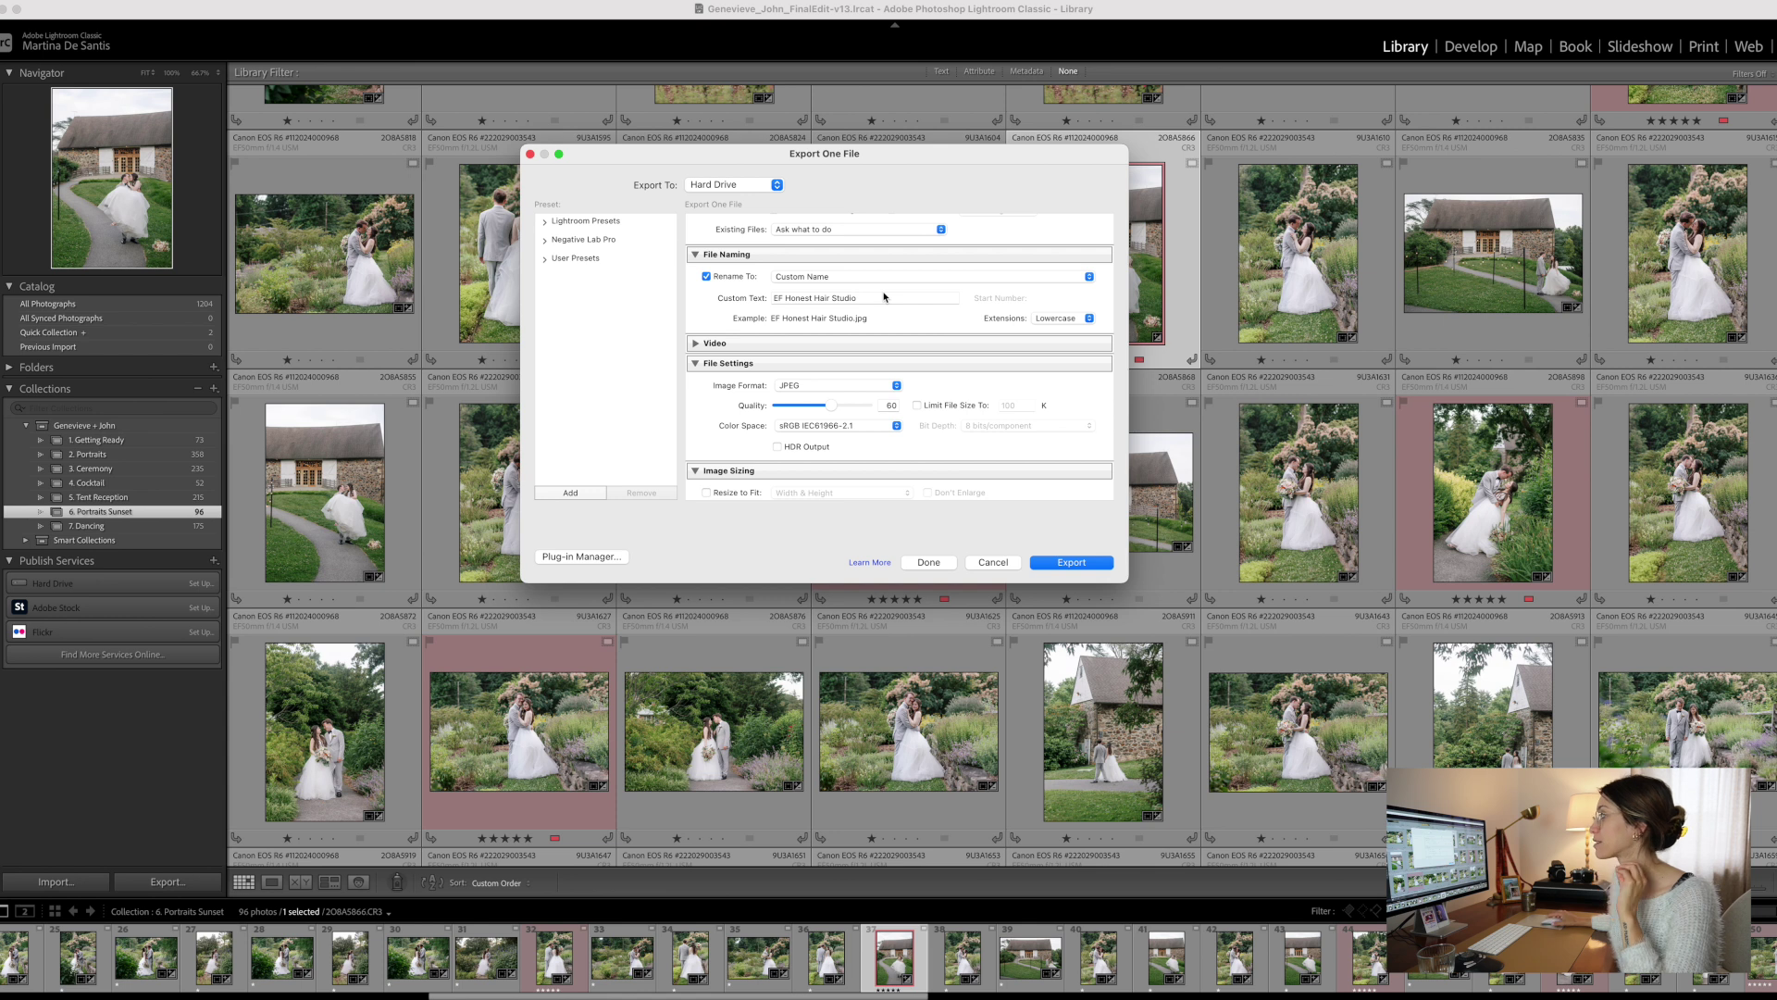
- Drag the JPEG Quality slider in File Settings from 60 up to 100
left_click(862, 299)
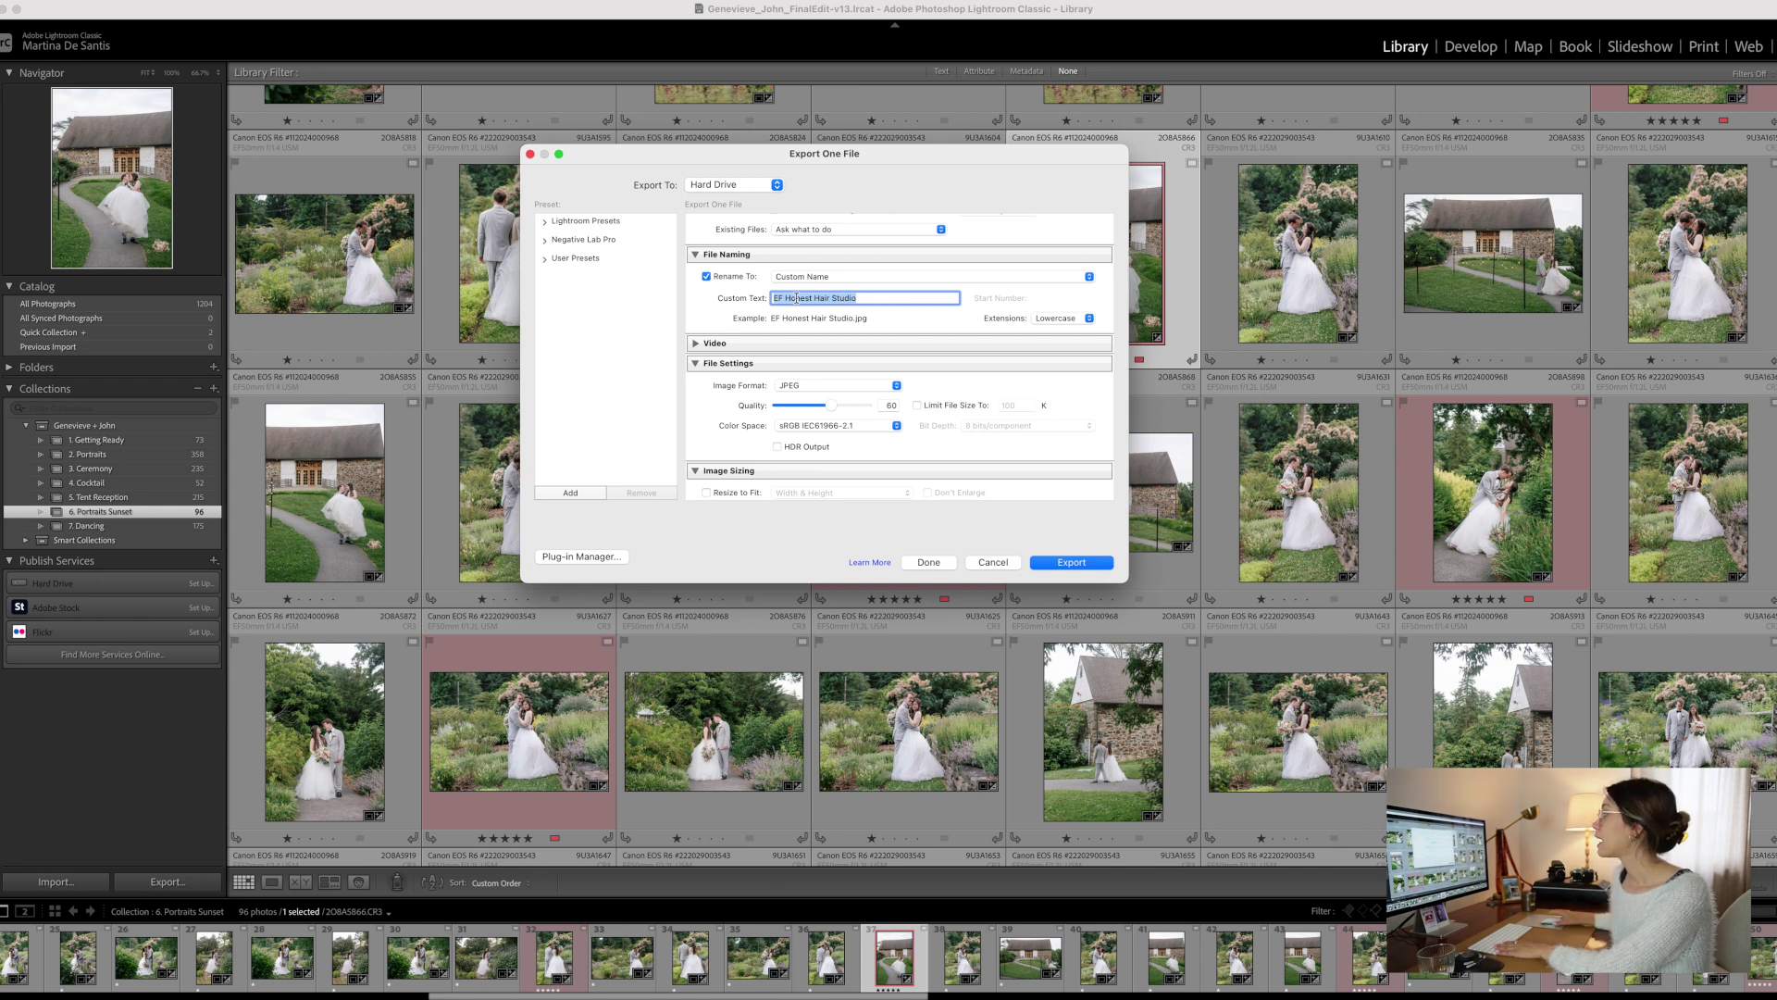
left_click(916, 313)
scroll(914, 319, "down", 3)
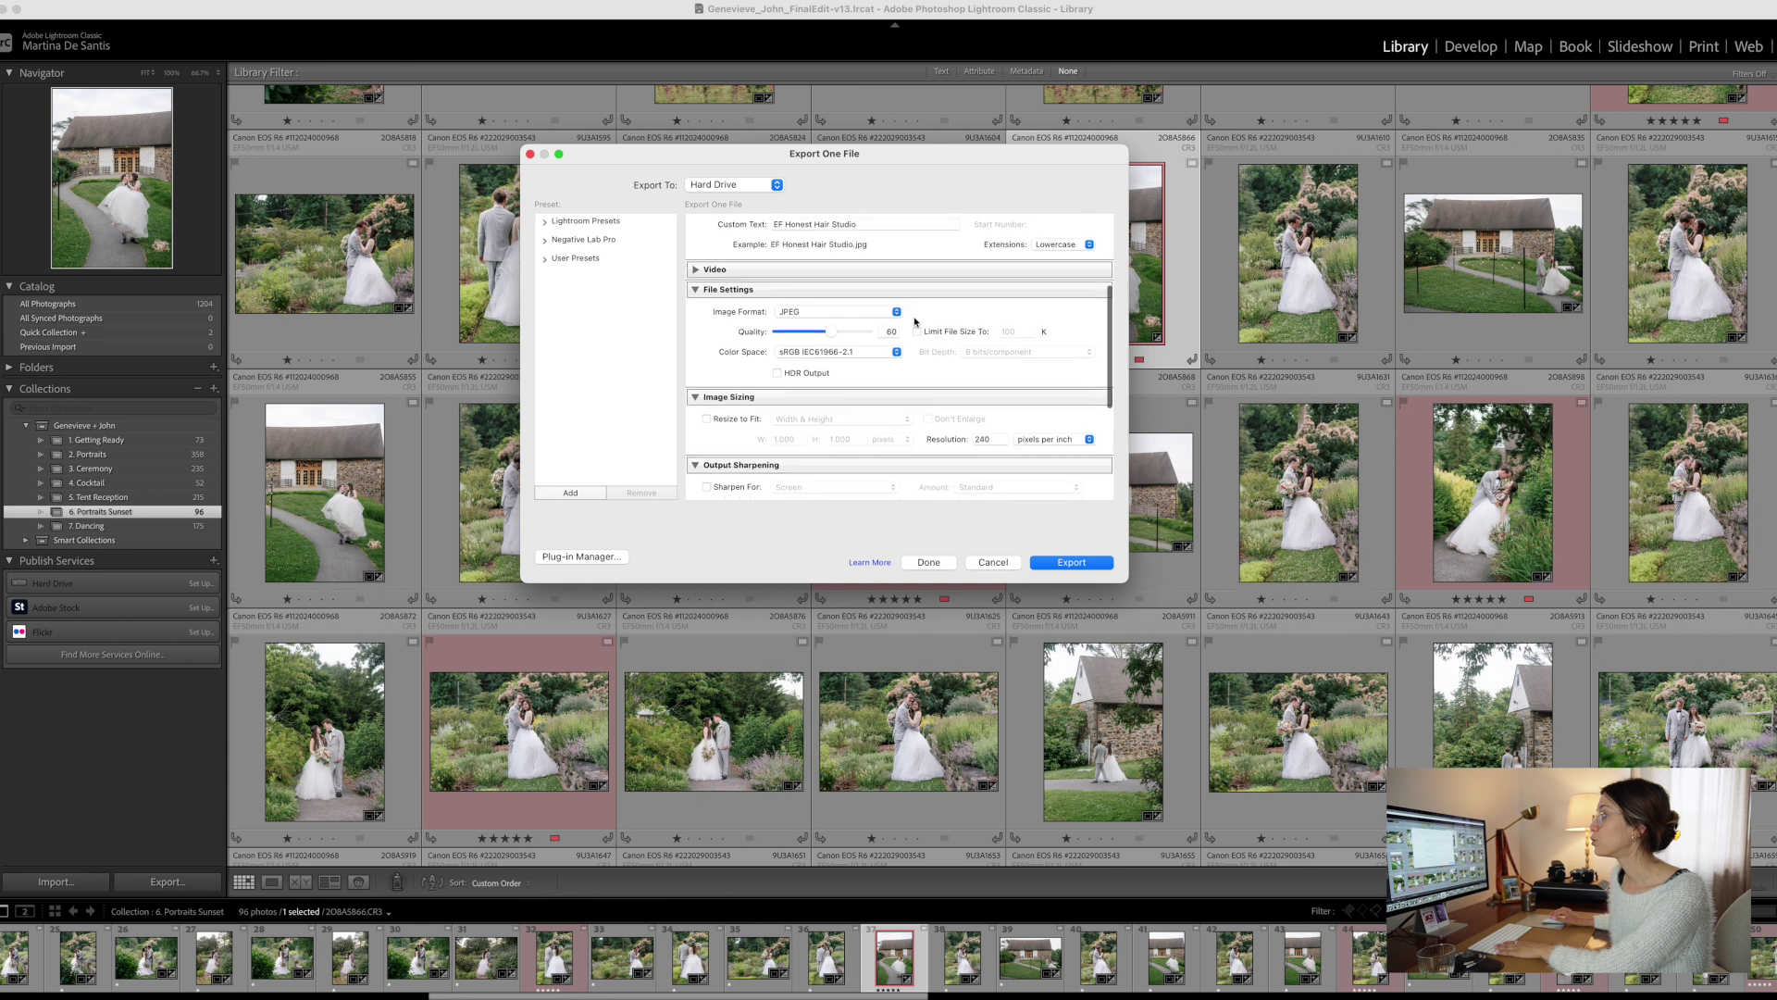
scroll(915, 321, "down", 1)
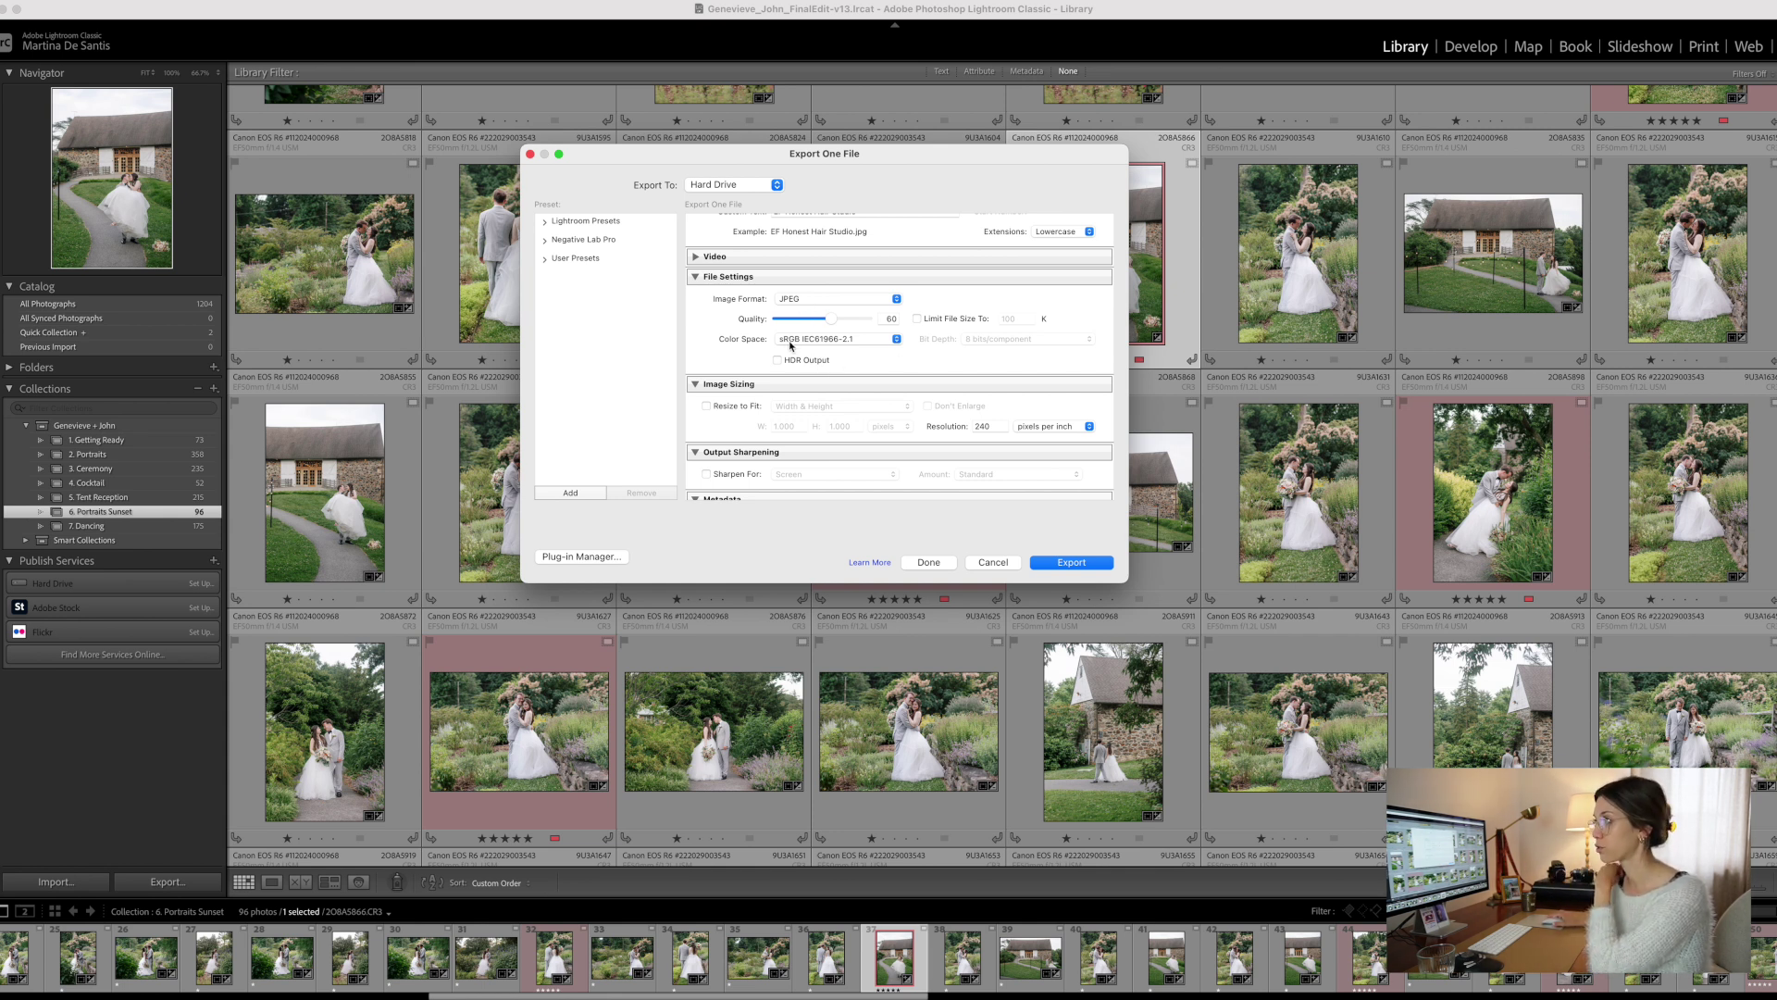
left_click_drag(832, 319, 879, 322)
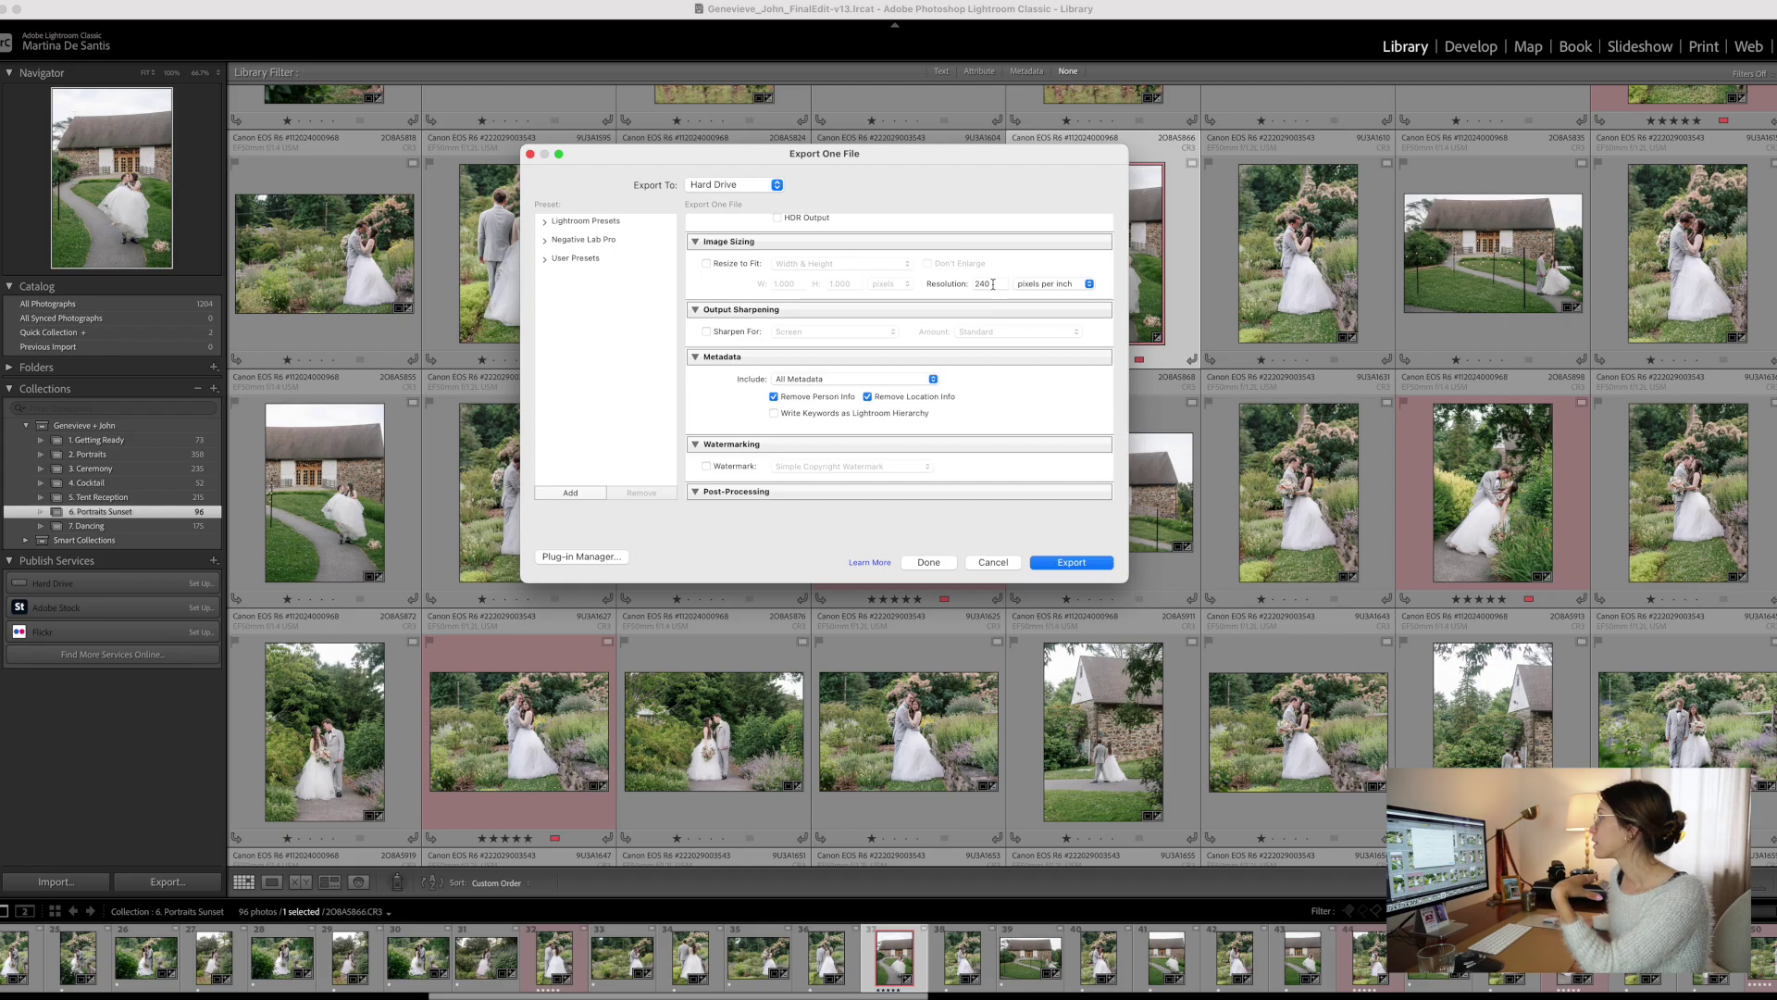
- Replace the 240 ppi export resolution with 300 in Image Sizing
double_click(988, 285)
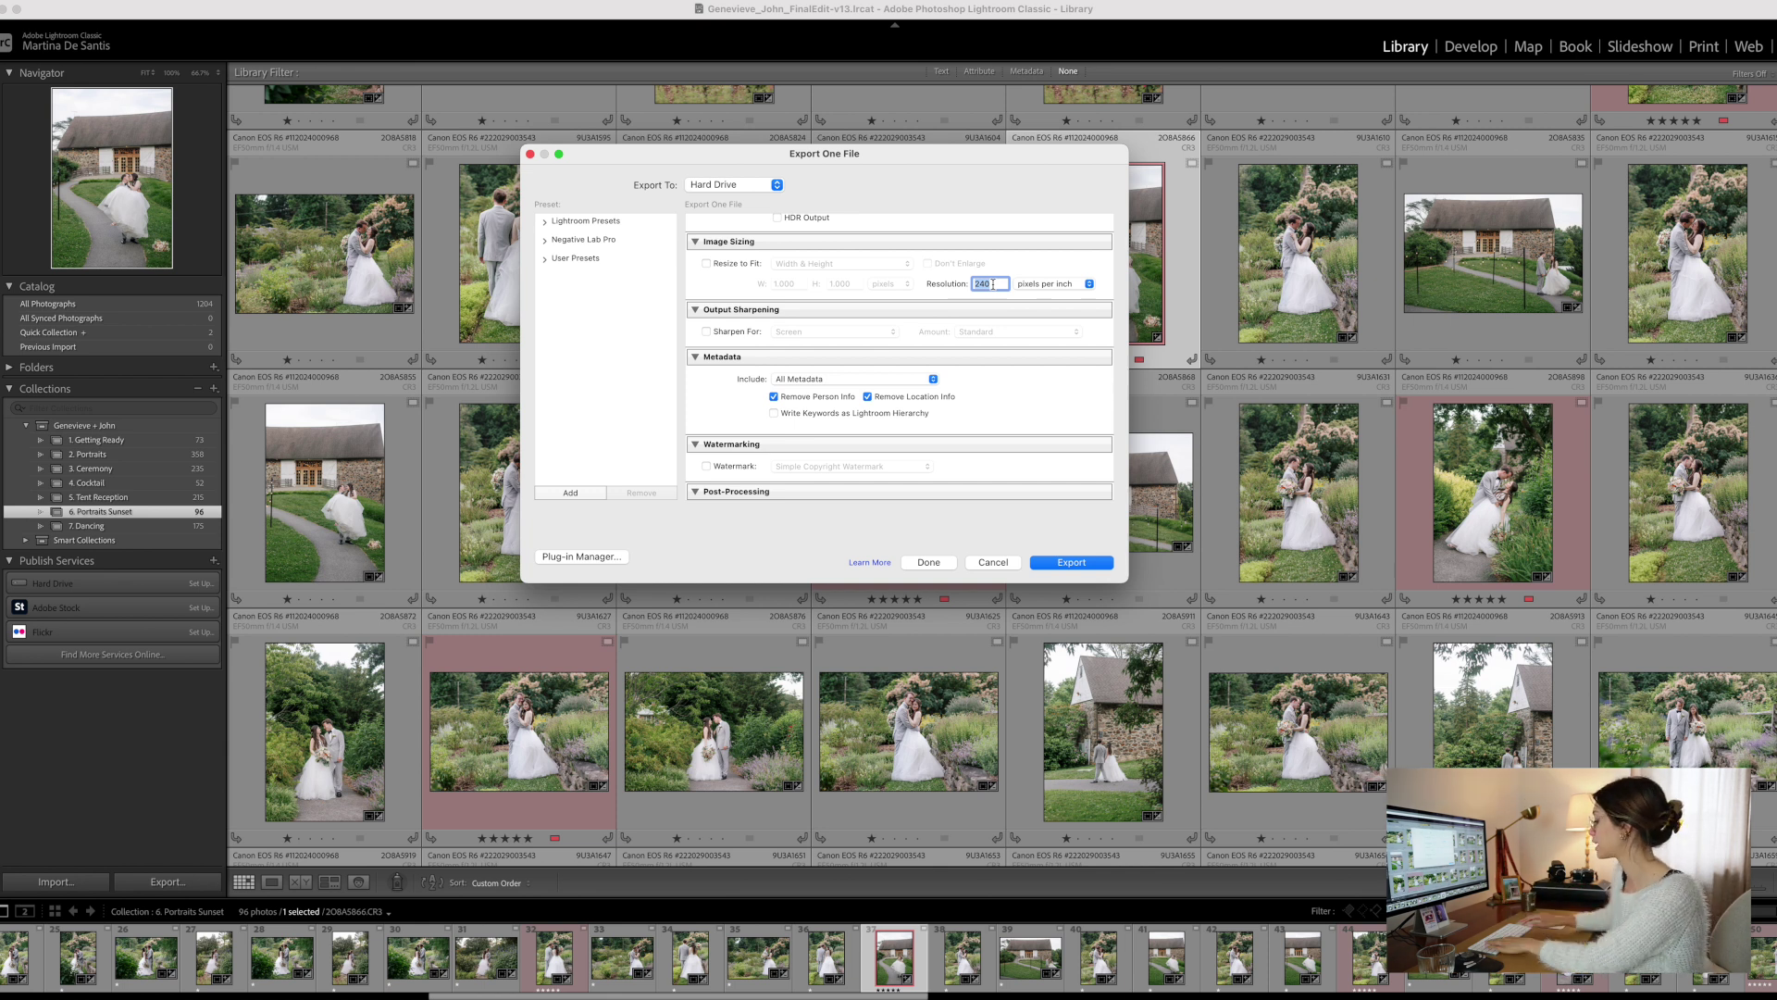
type("300")
left_click(1034, 265)
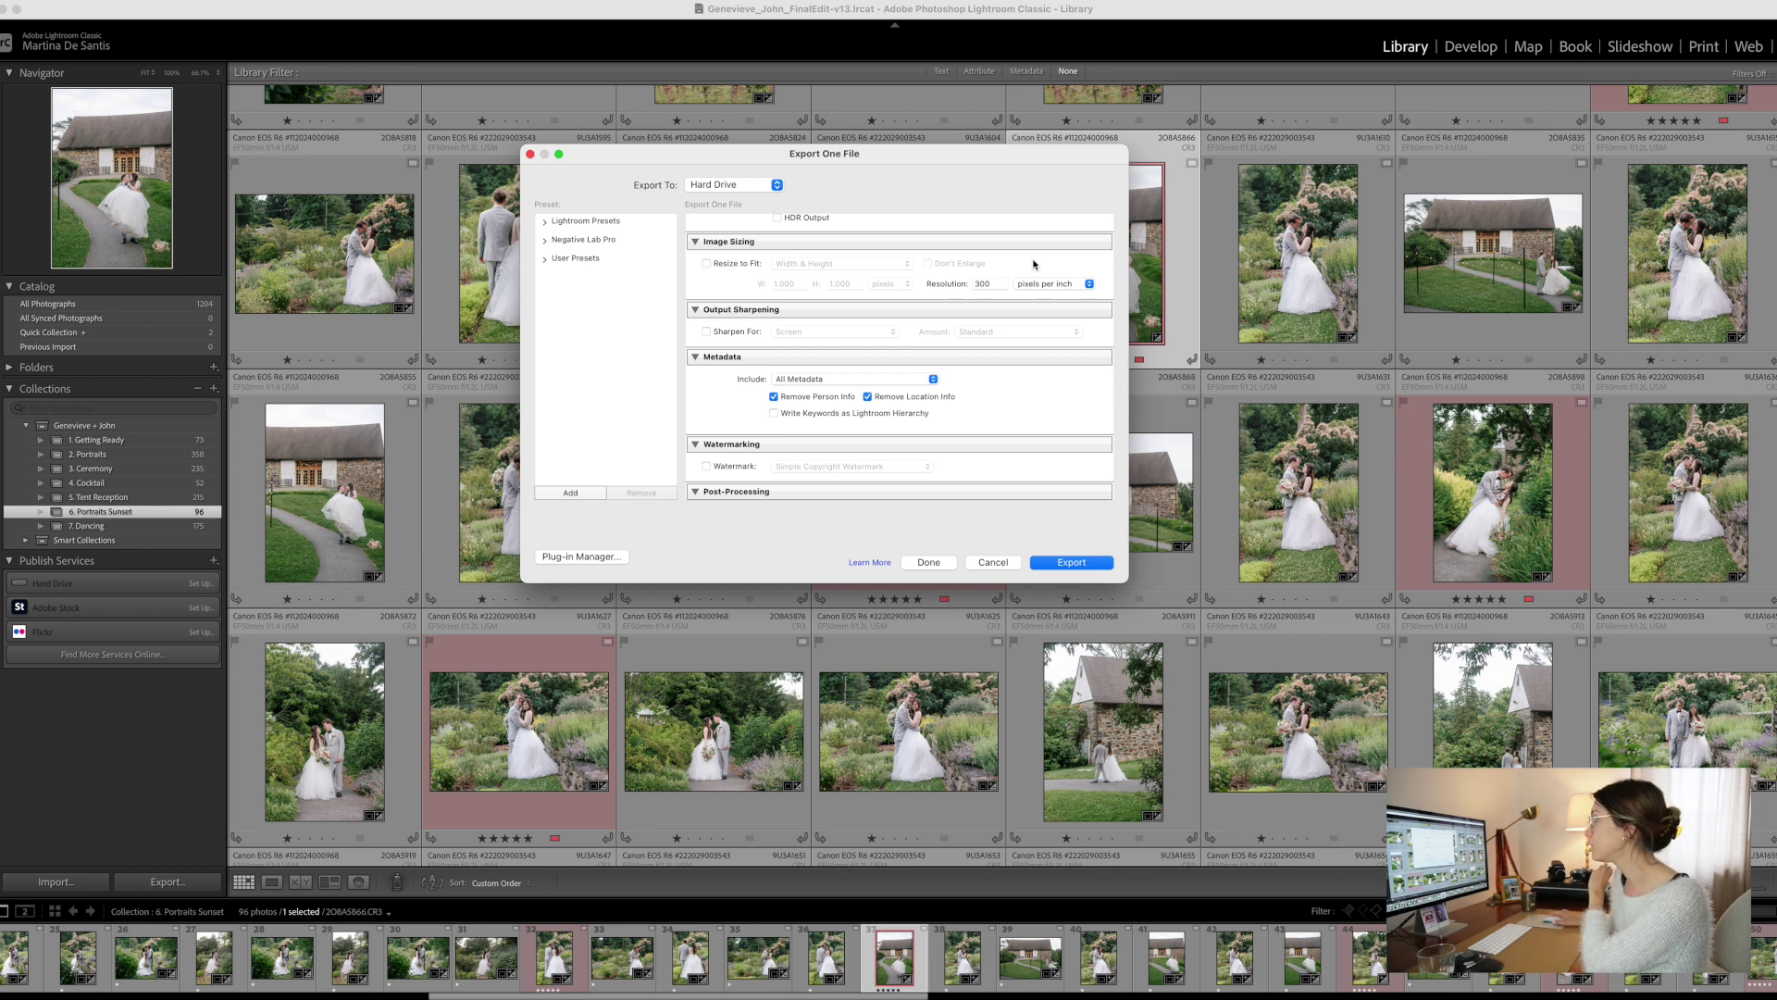
scroll(773, 350, "down", 3)
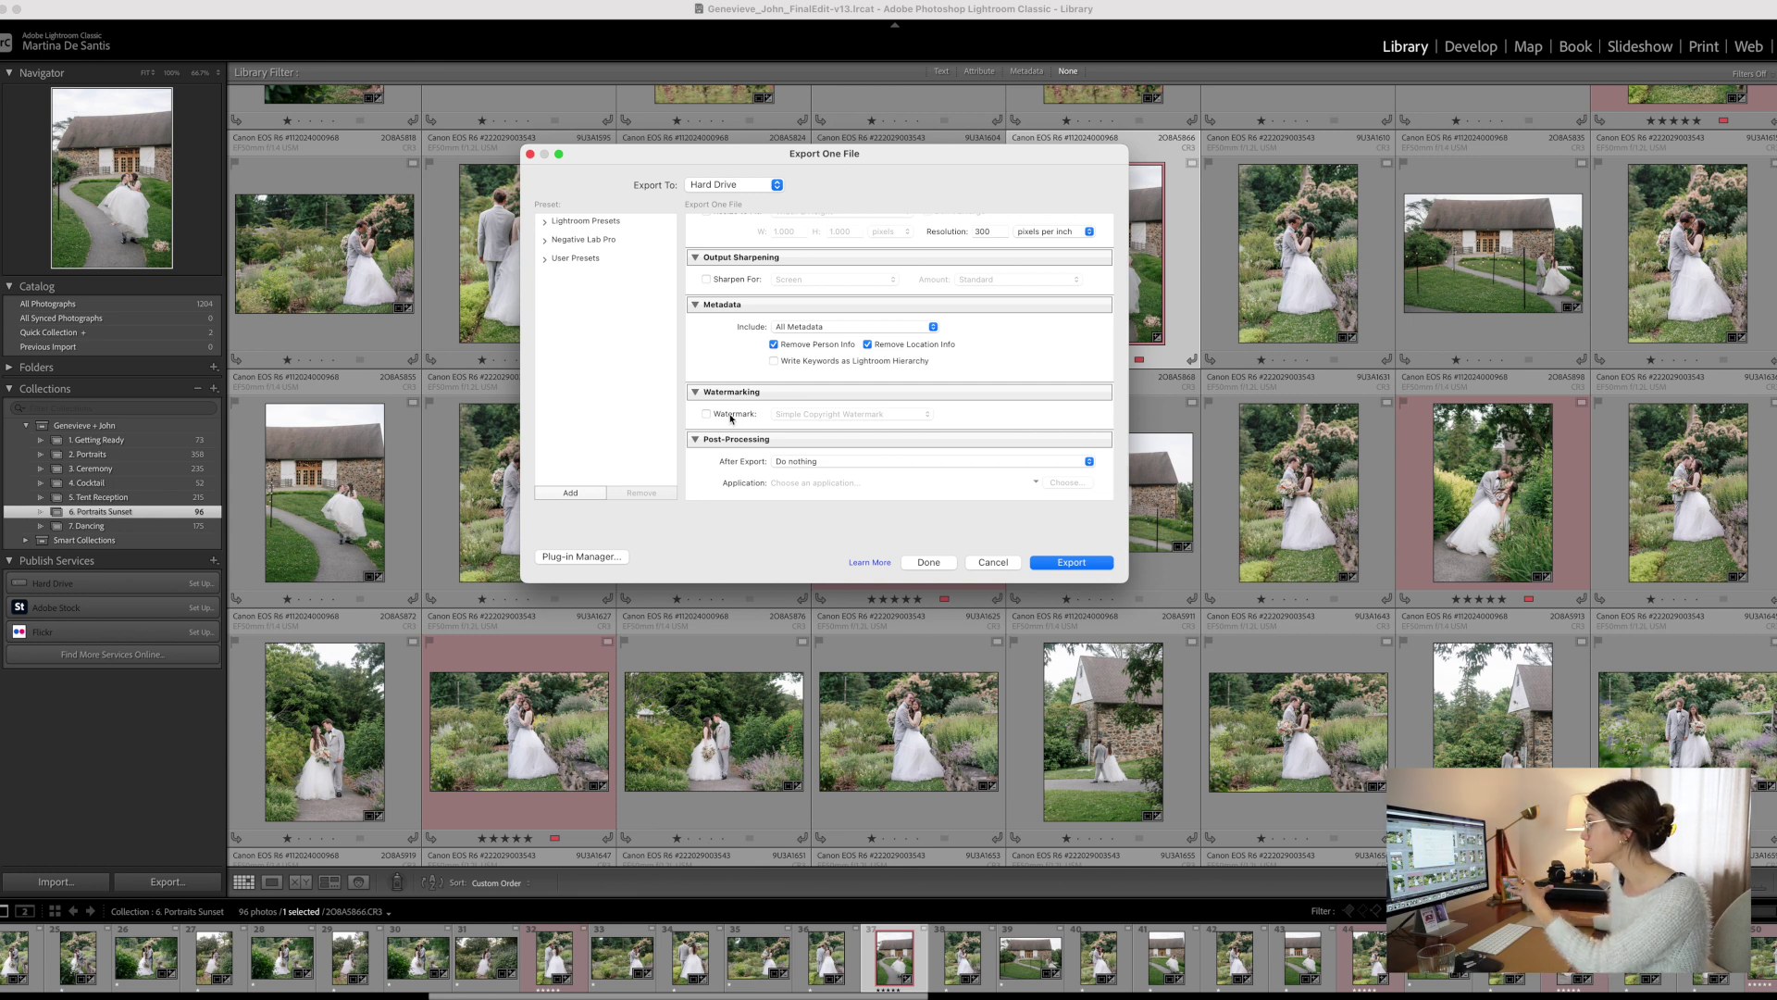
left_click(801, 462)
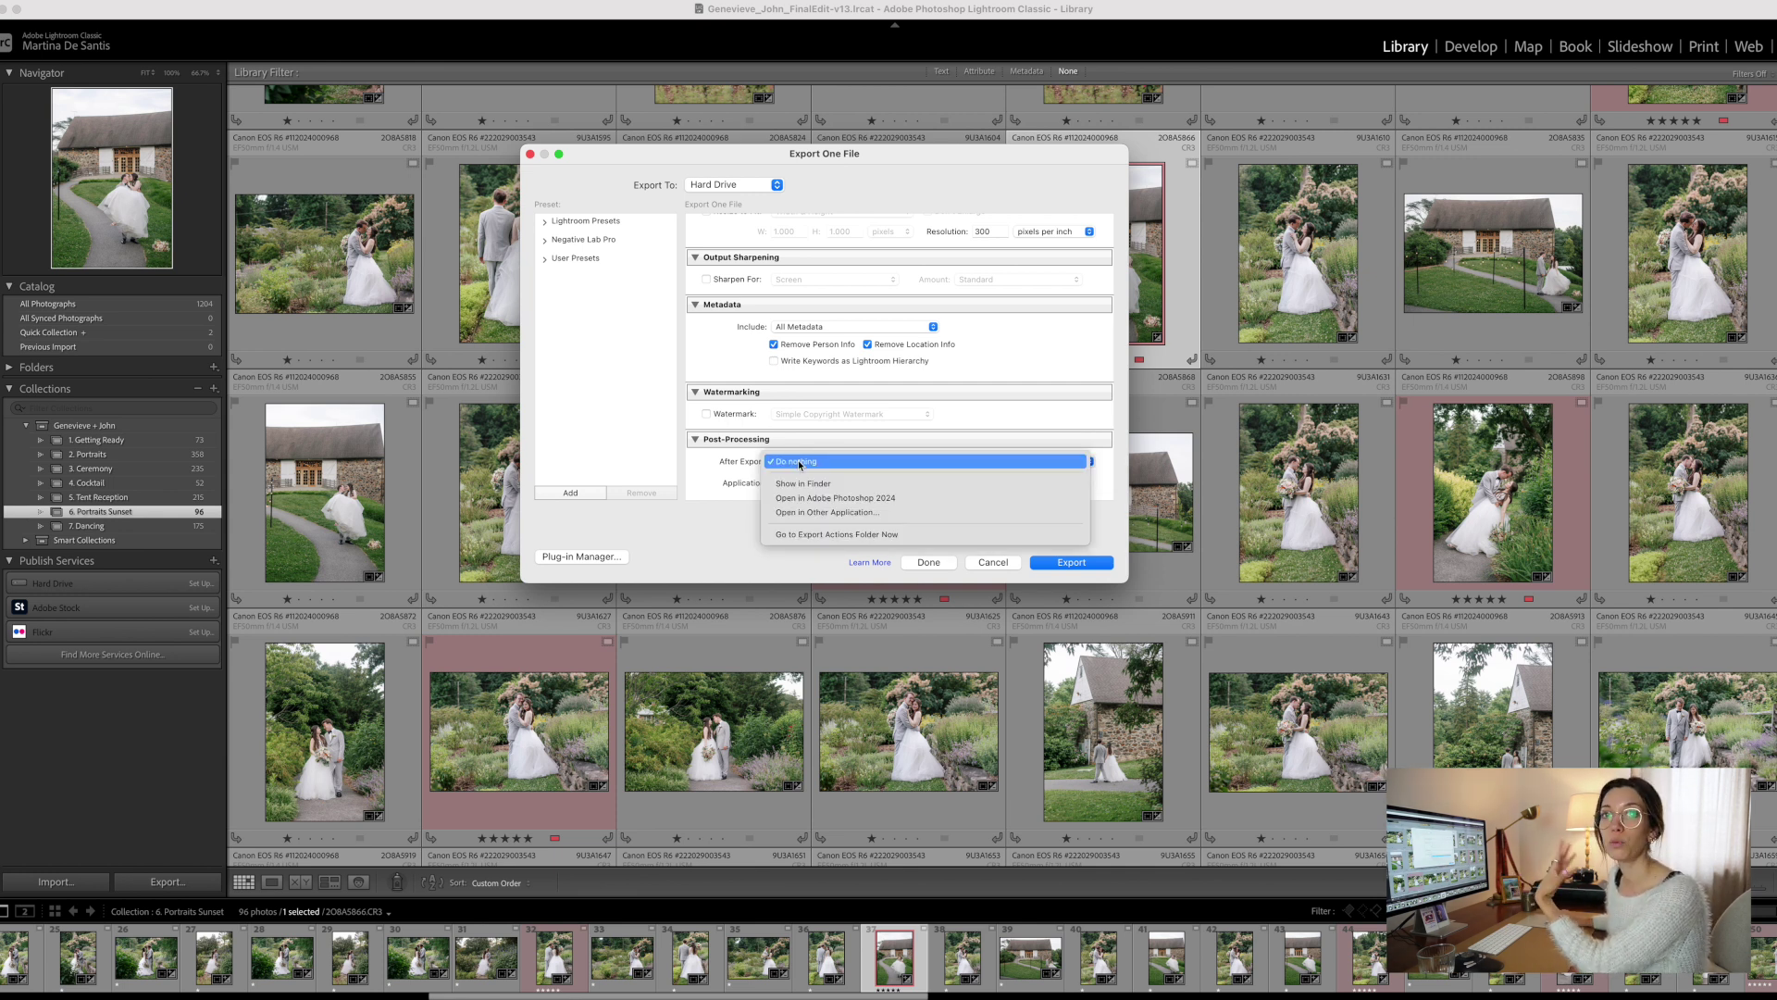
left_click(800, 462)
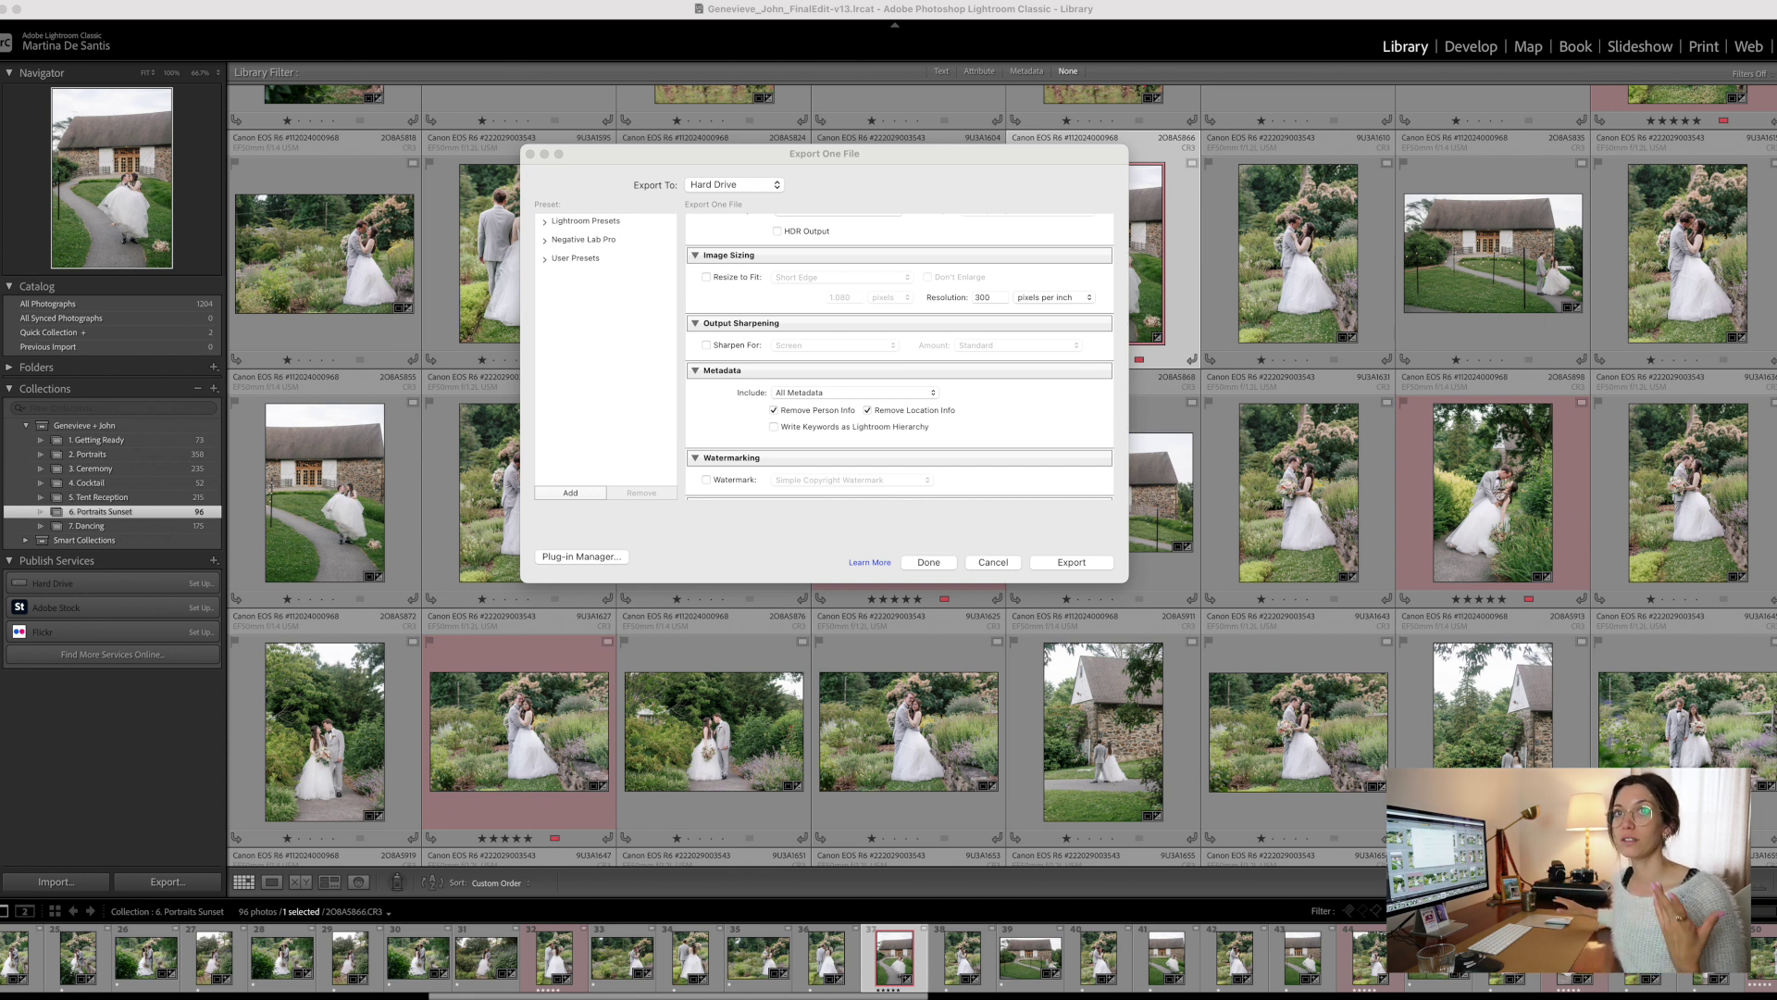
- Enable Resize to Fit on the Short Edge at 1,080 pixels and set resolution to 72 ppi
scroll(843, 281, "up", 2)
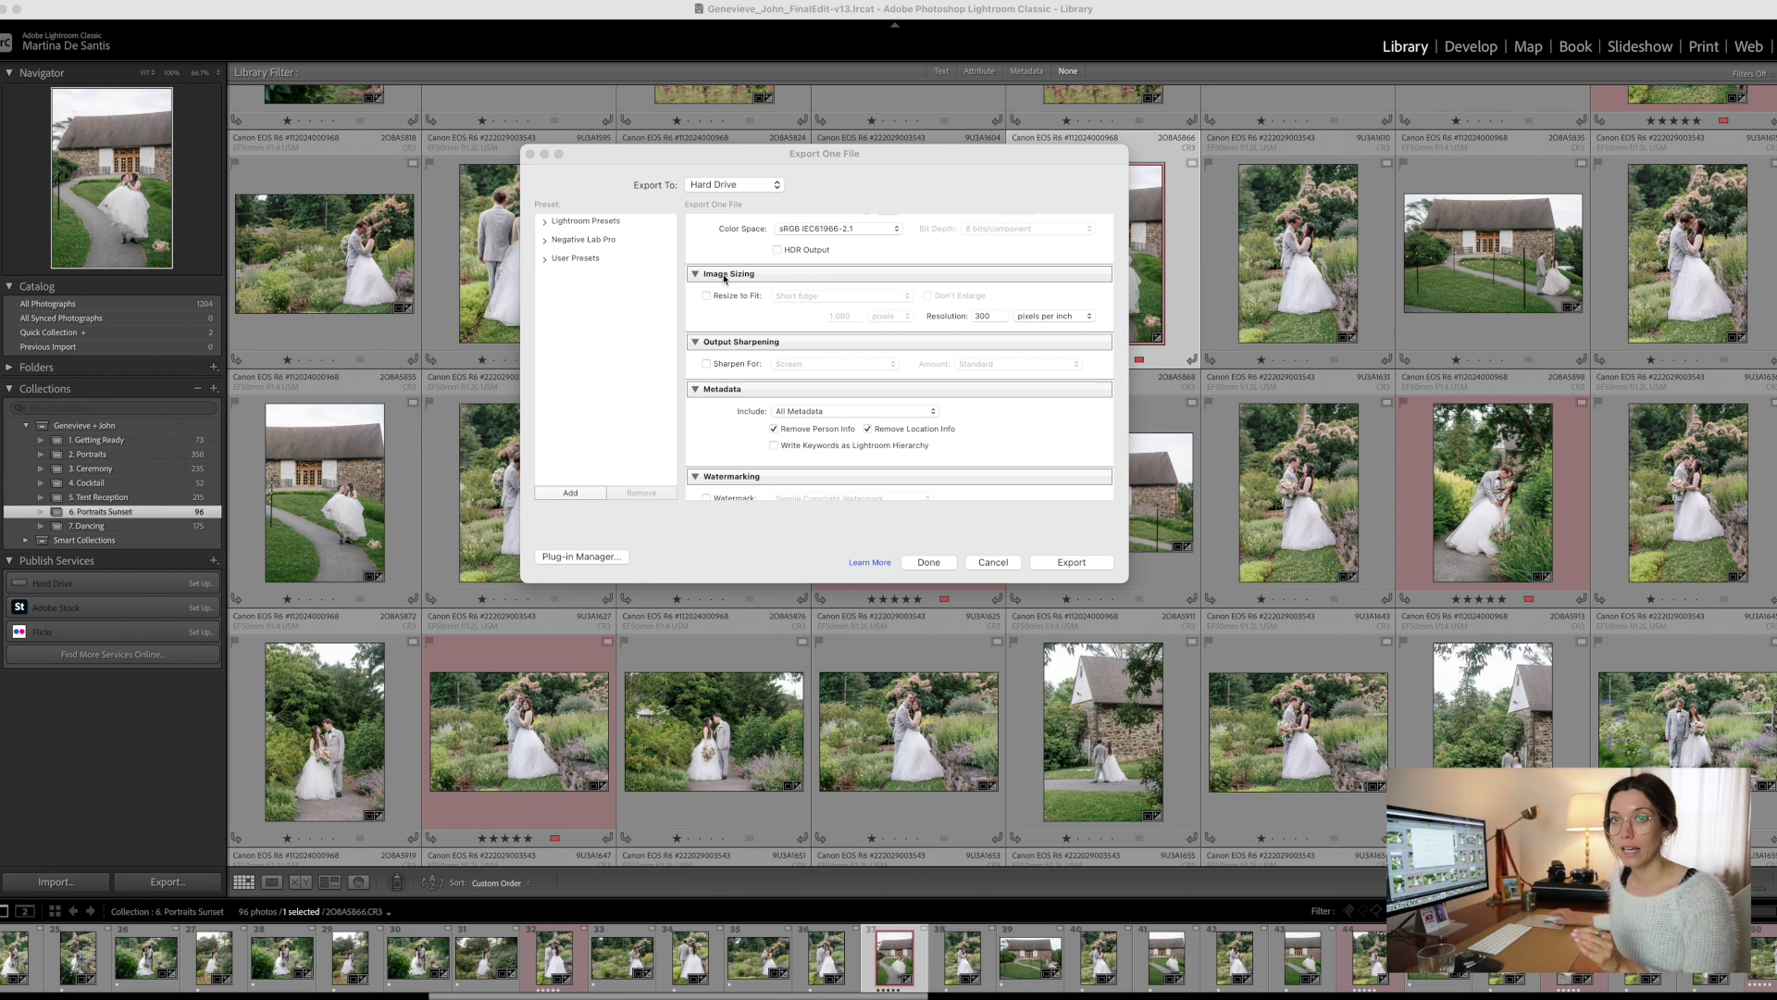
left_click(707, 296)
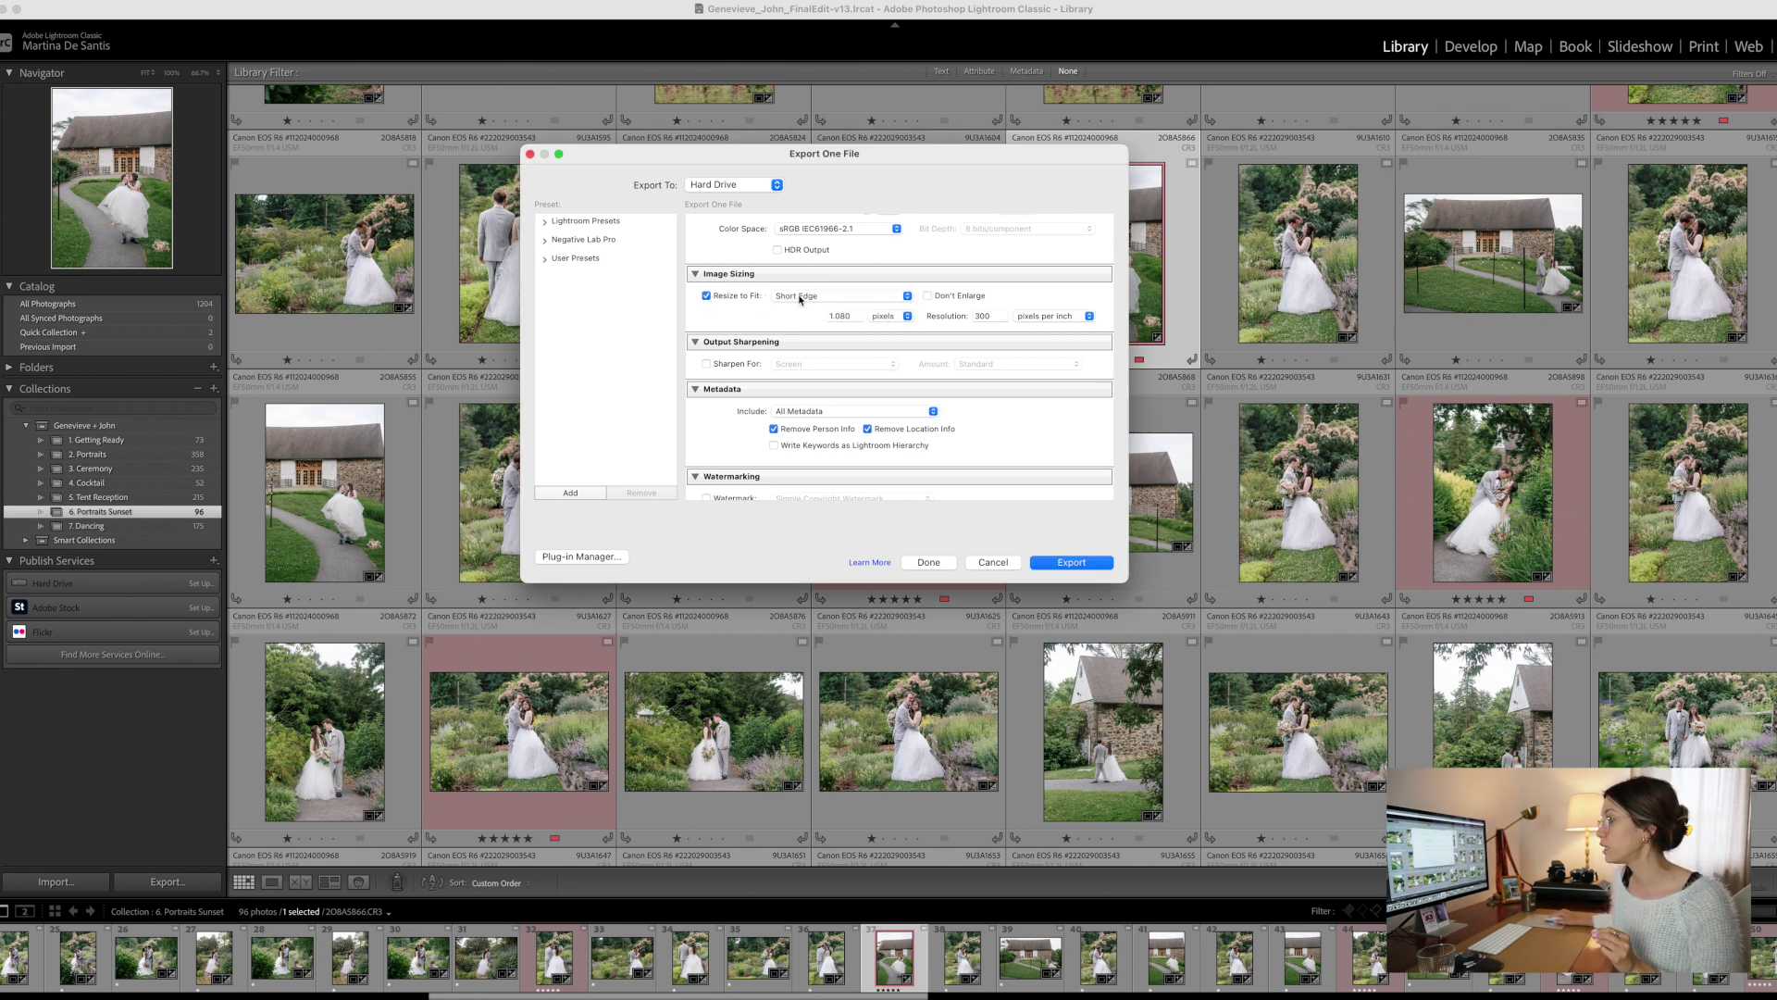
left_click(797, 300)
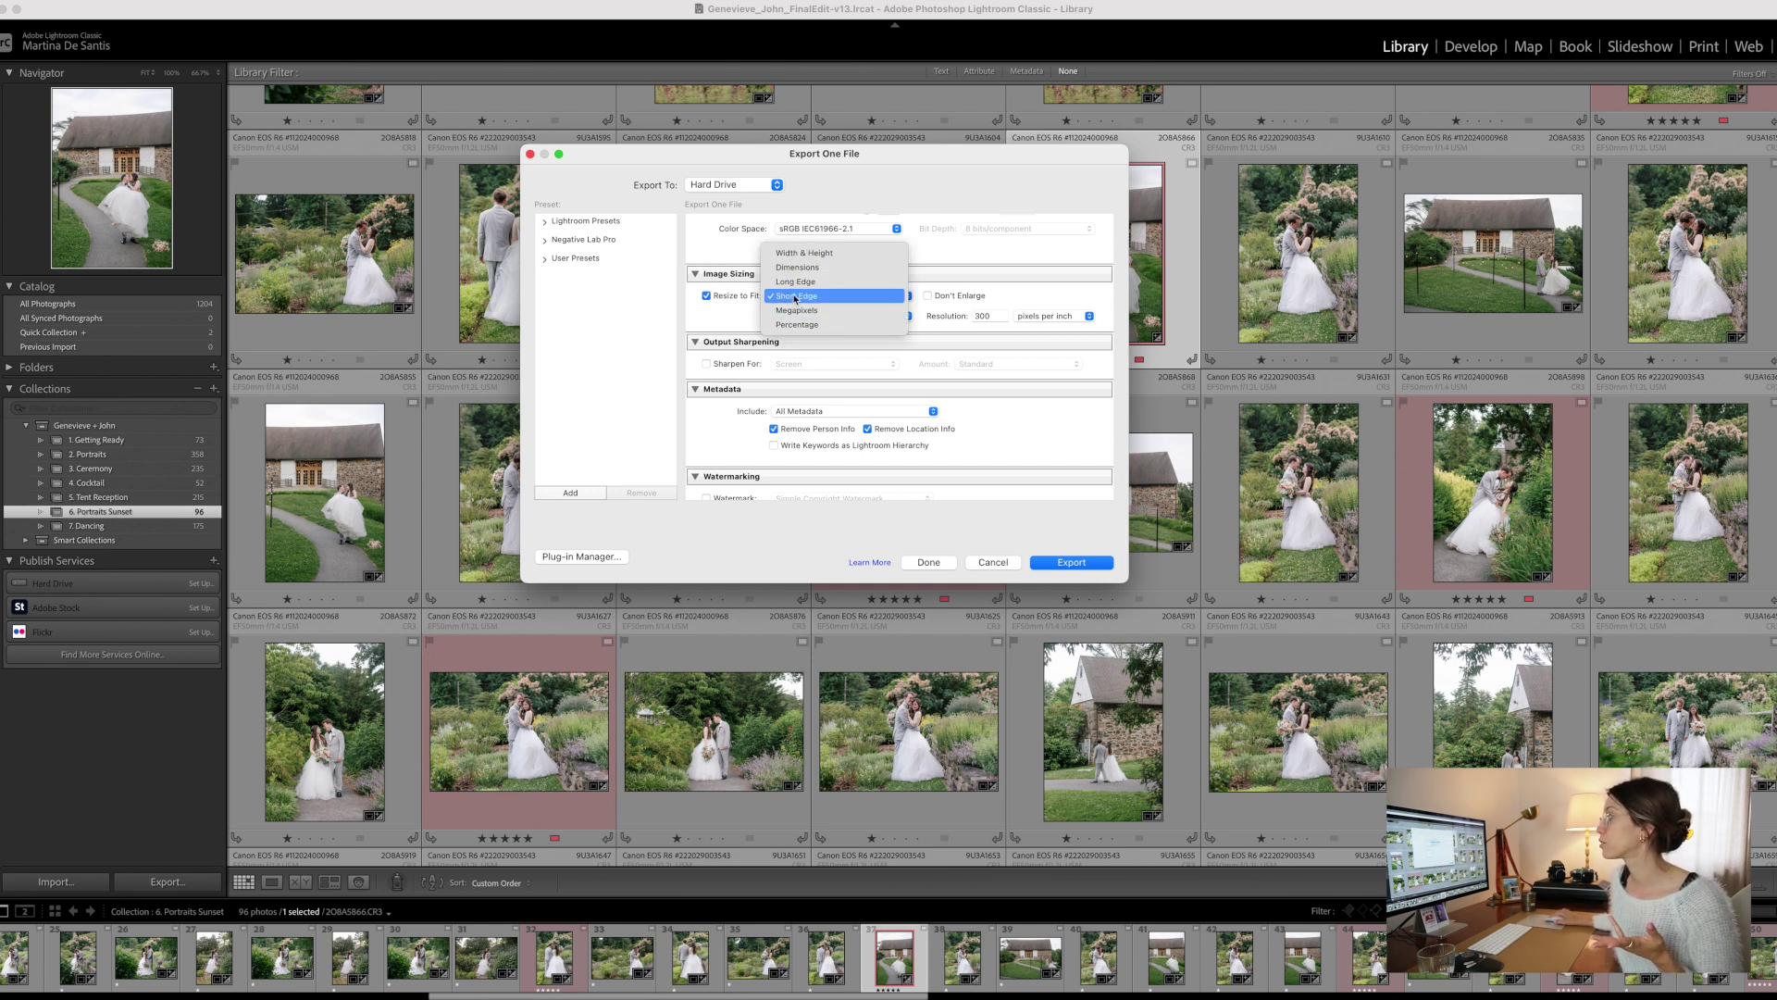
left_click(795, 311)
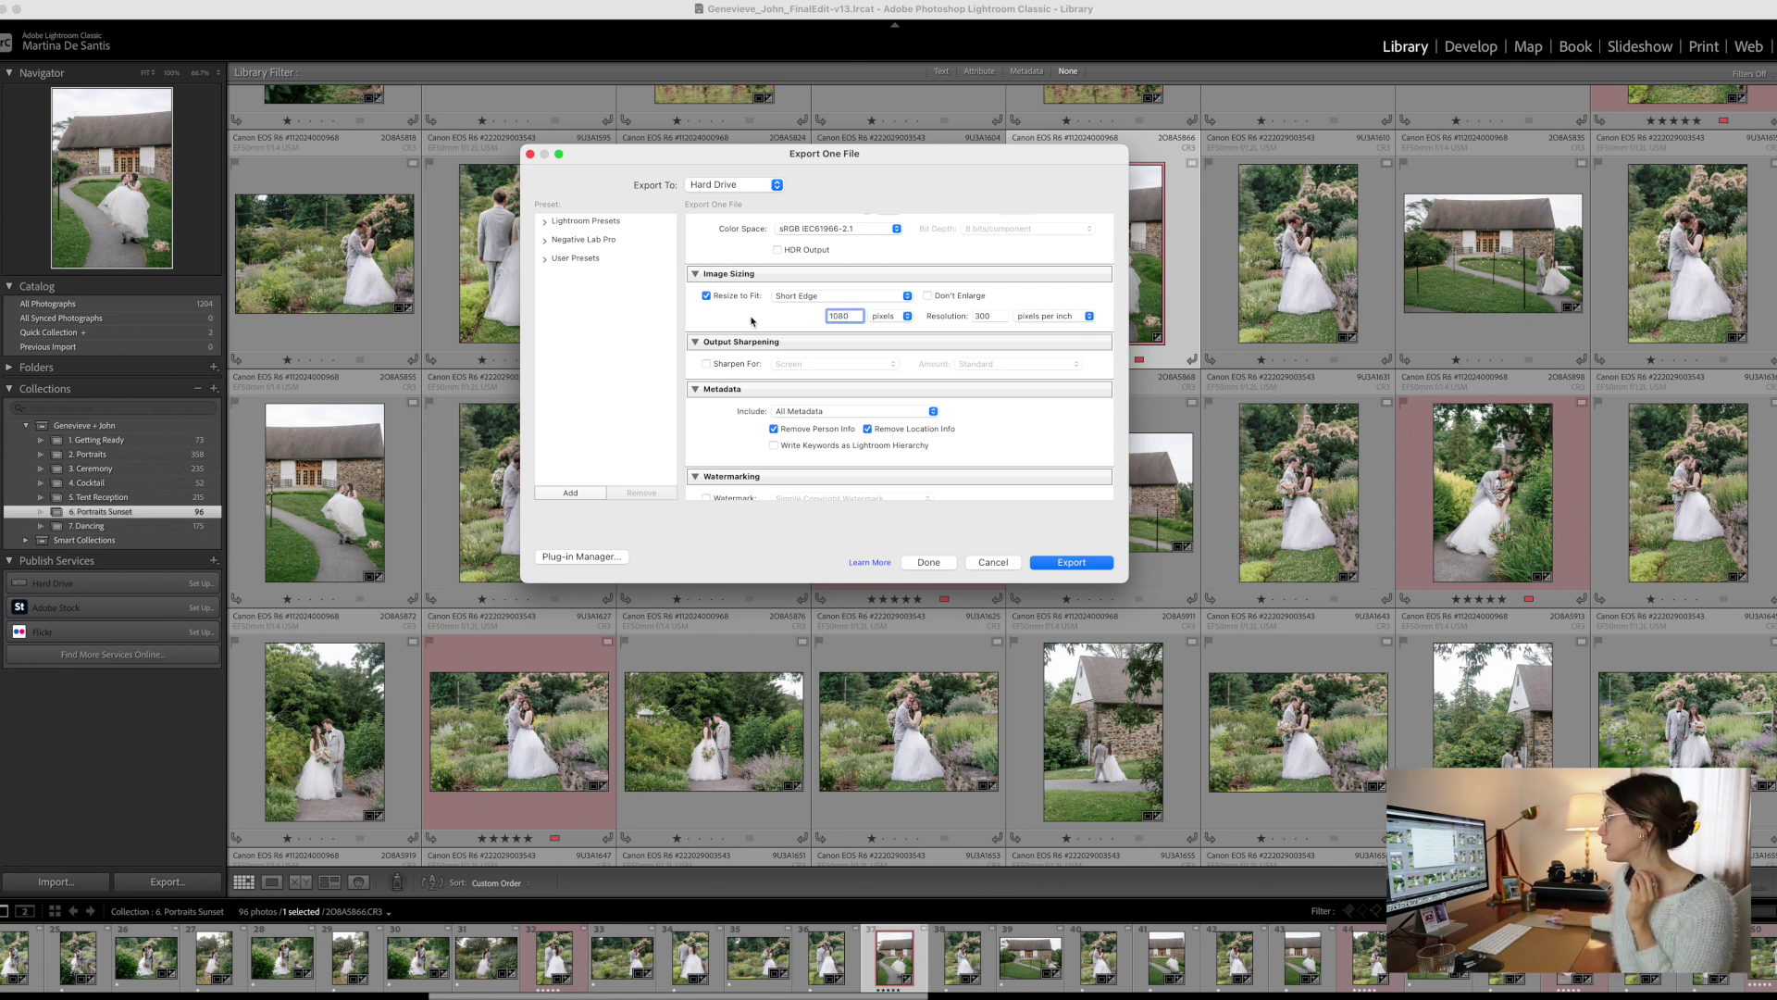
left_click(889, 328)
left_click(998, 316)
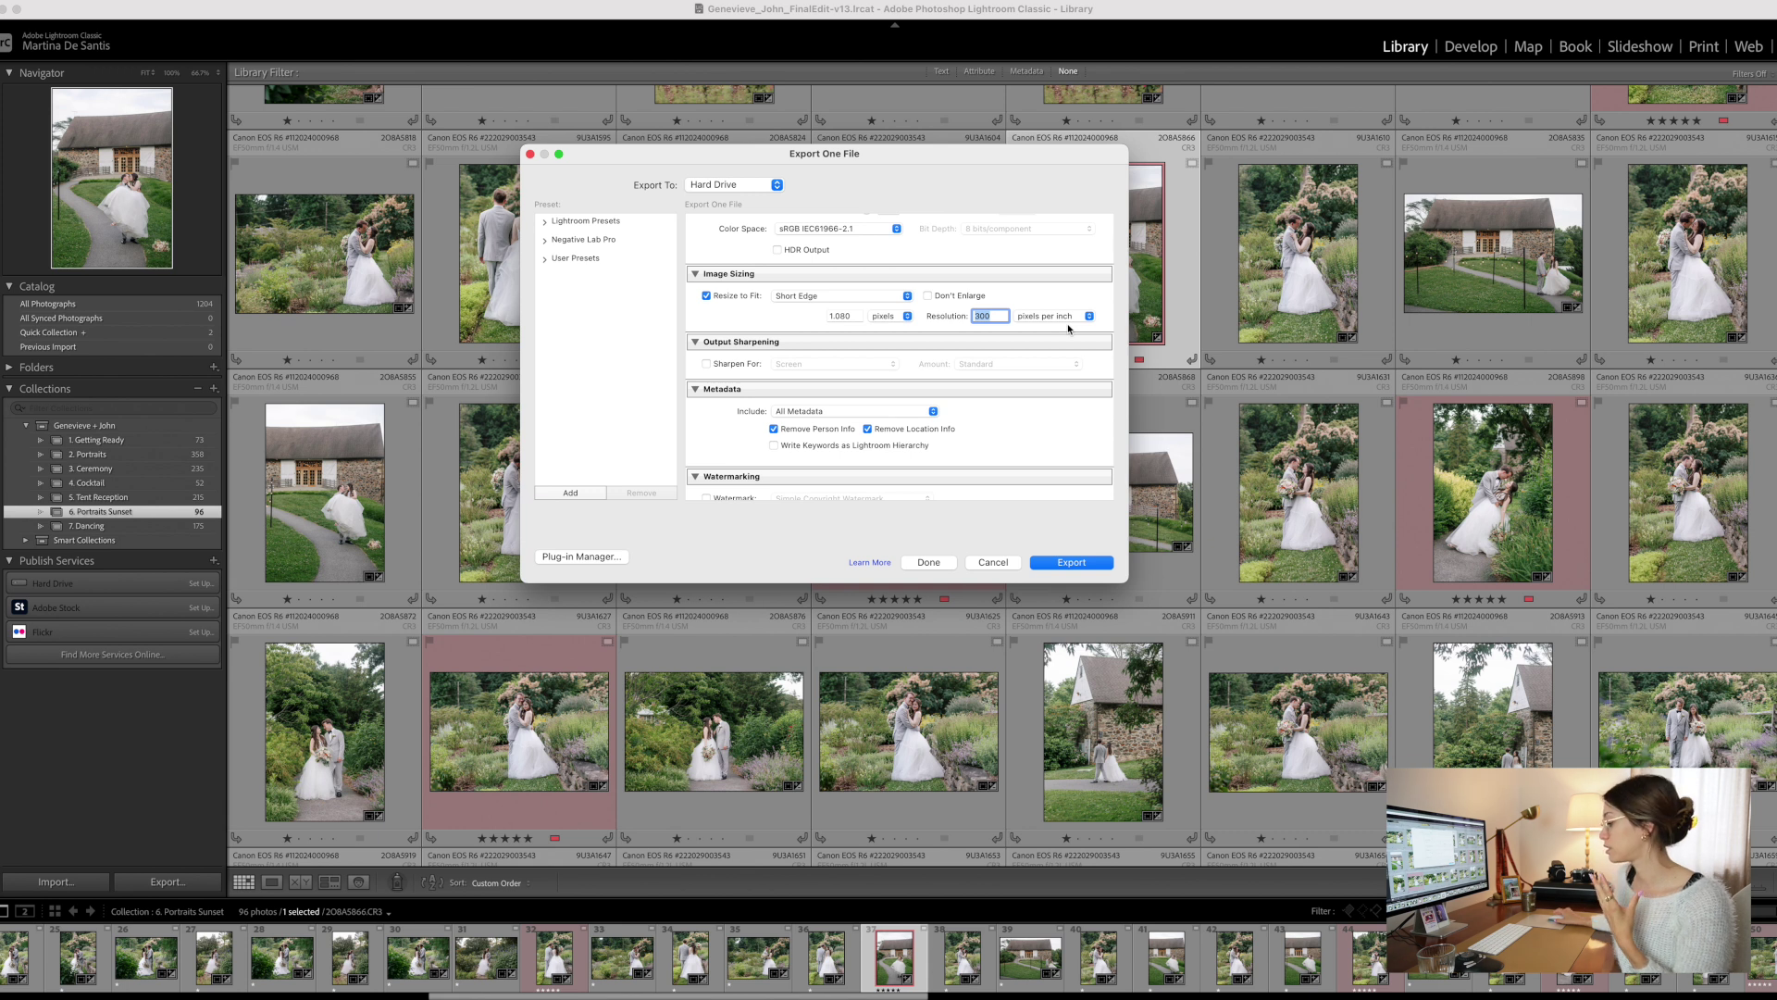
type("72")
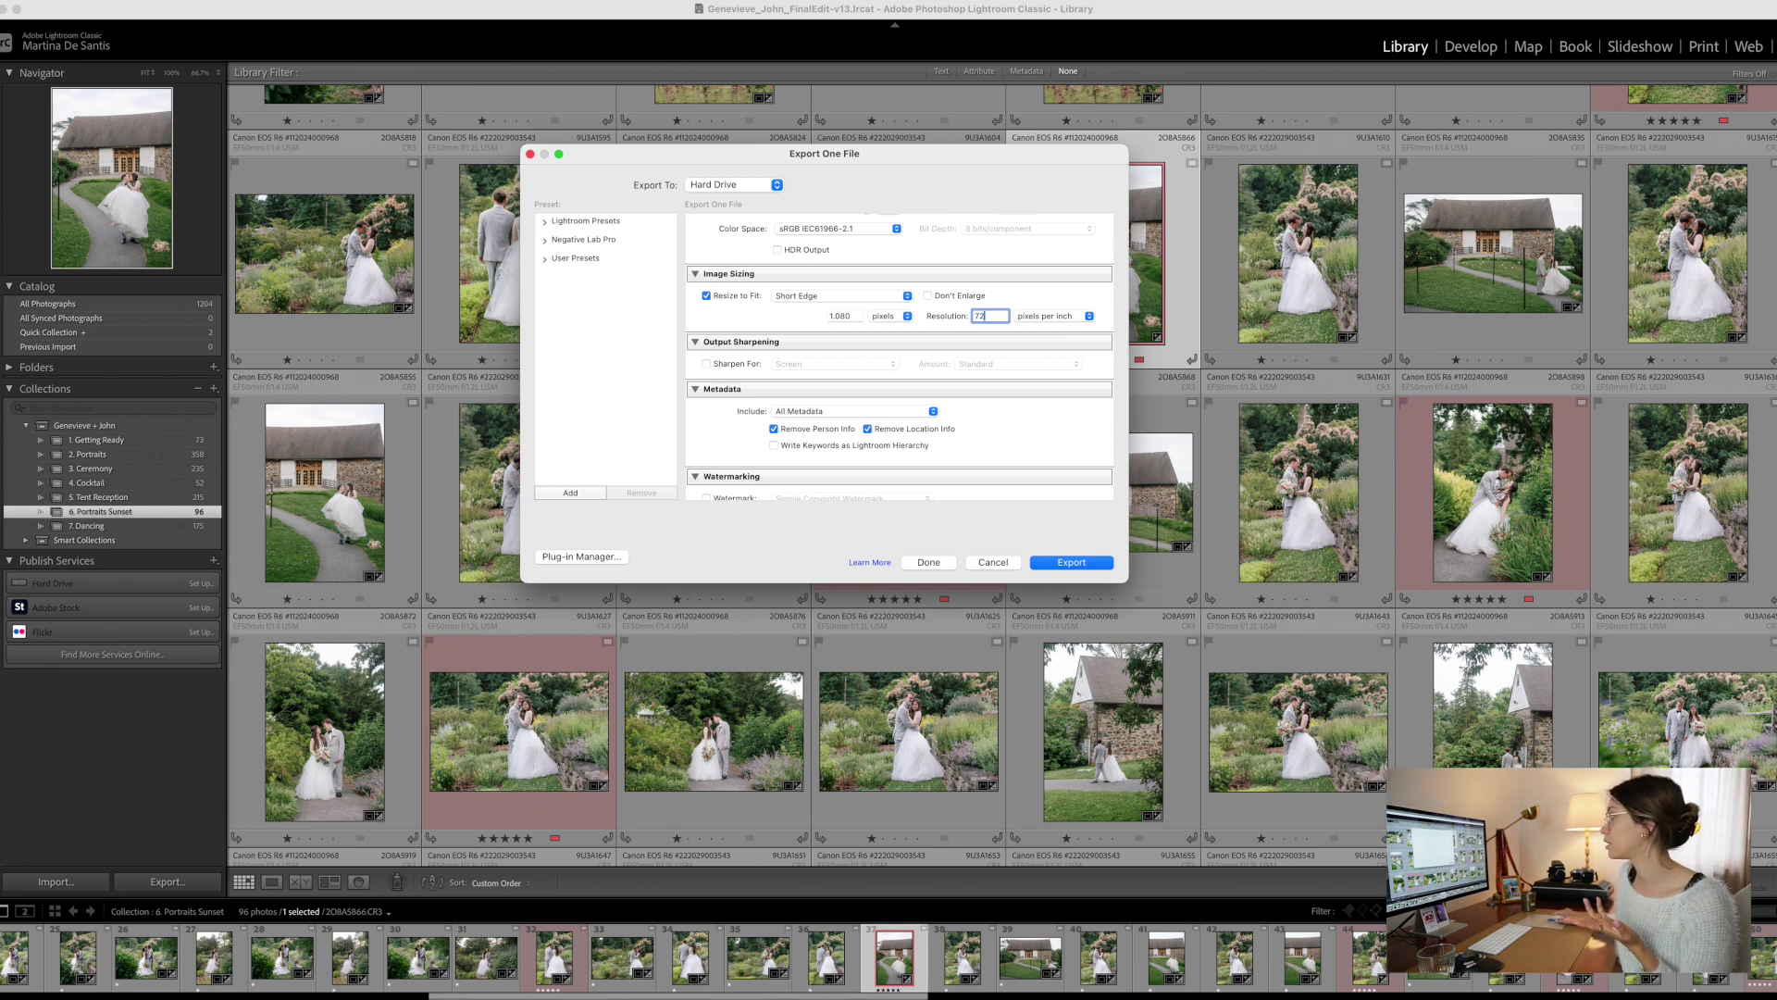
left_click(1071, 298)
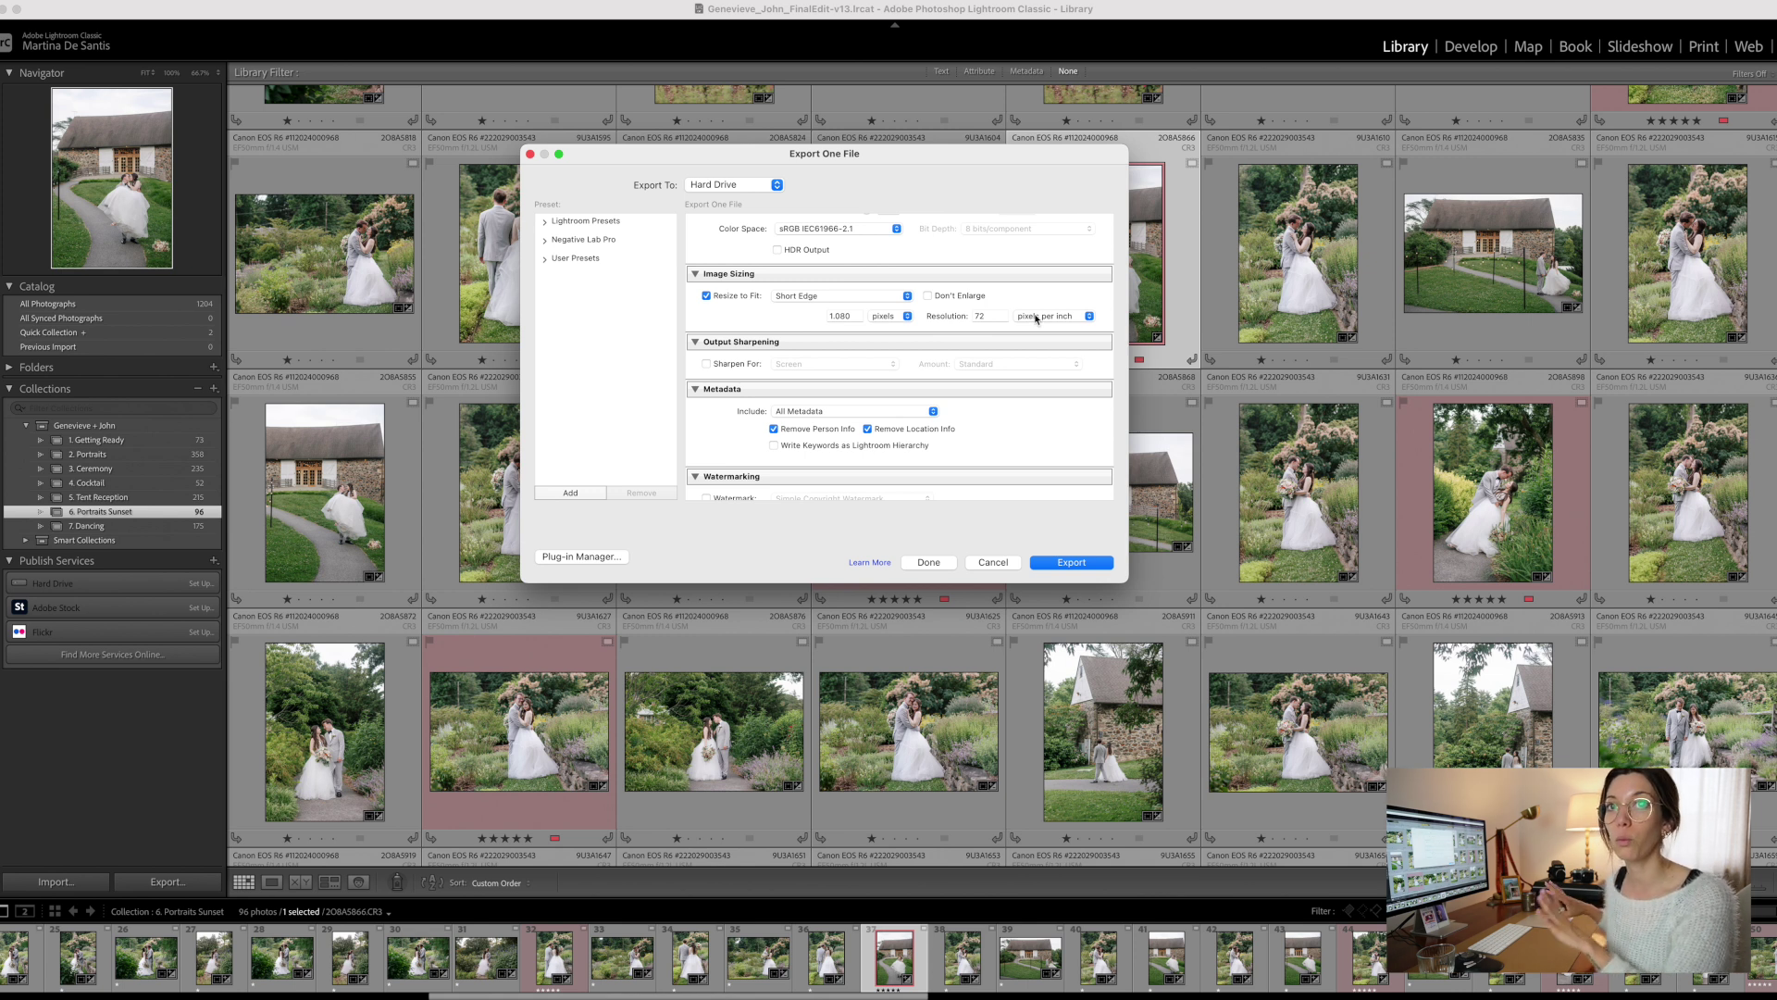
- Add a user preset named Social_Low_Res holding the 1080-pixel, 72 ppi, quality-100 settings
scroll(1036, 317, "up", 3)
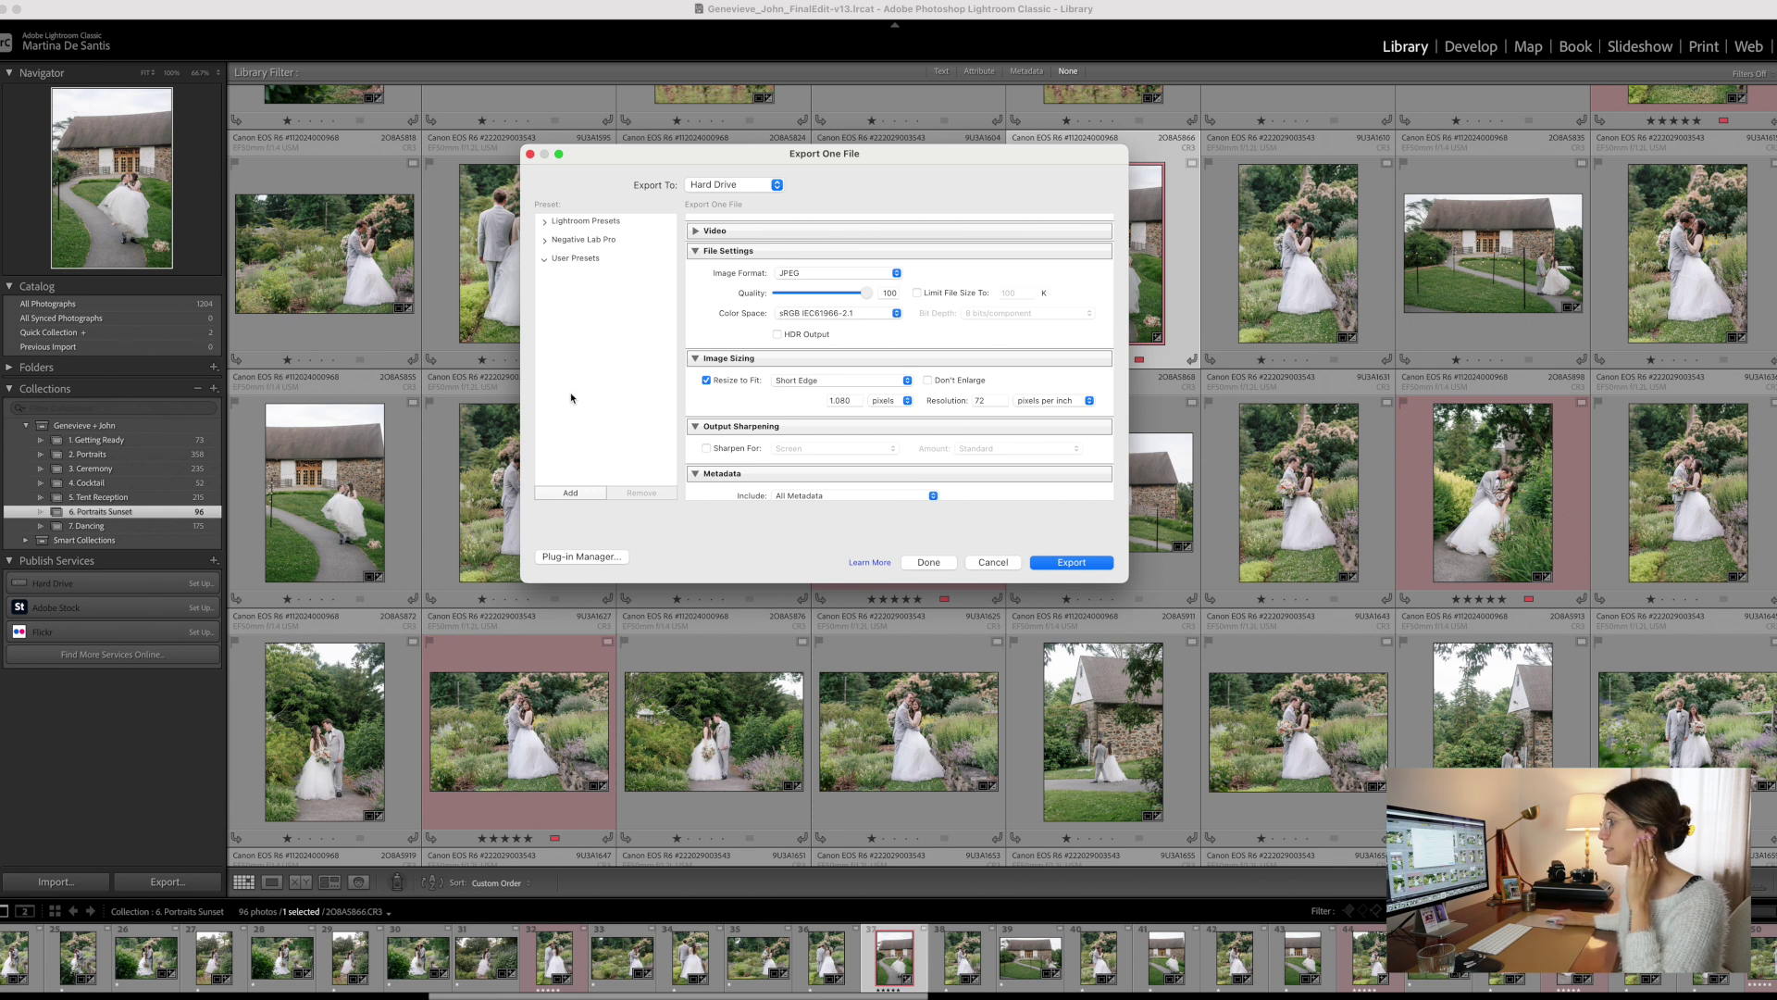
left_click(588, 498)
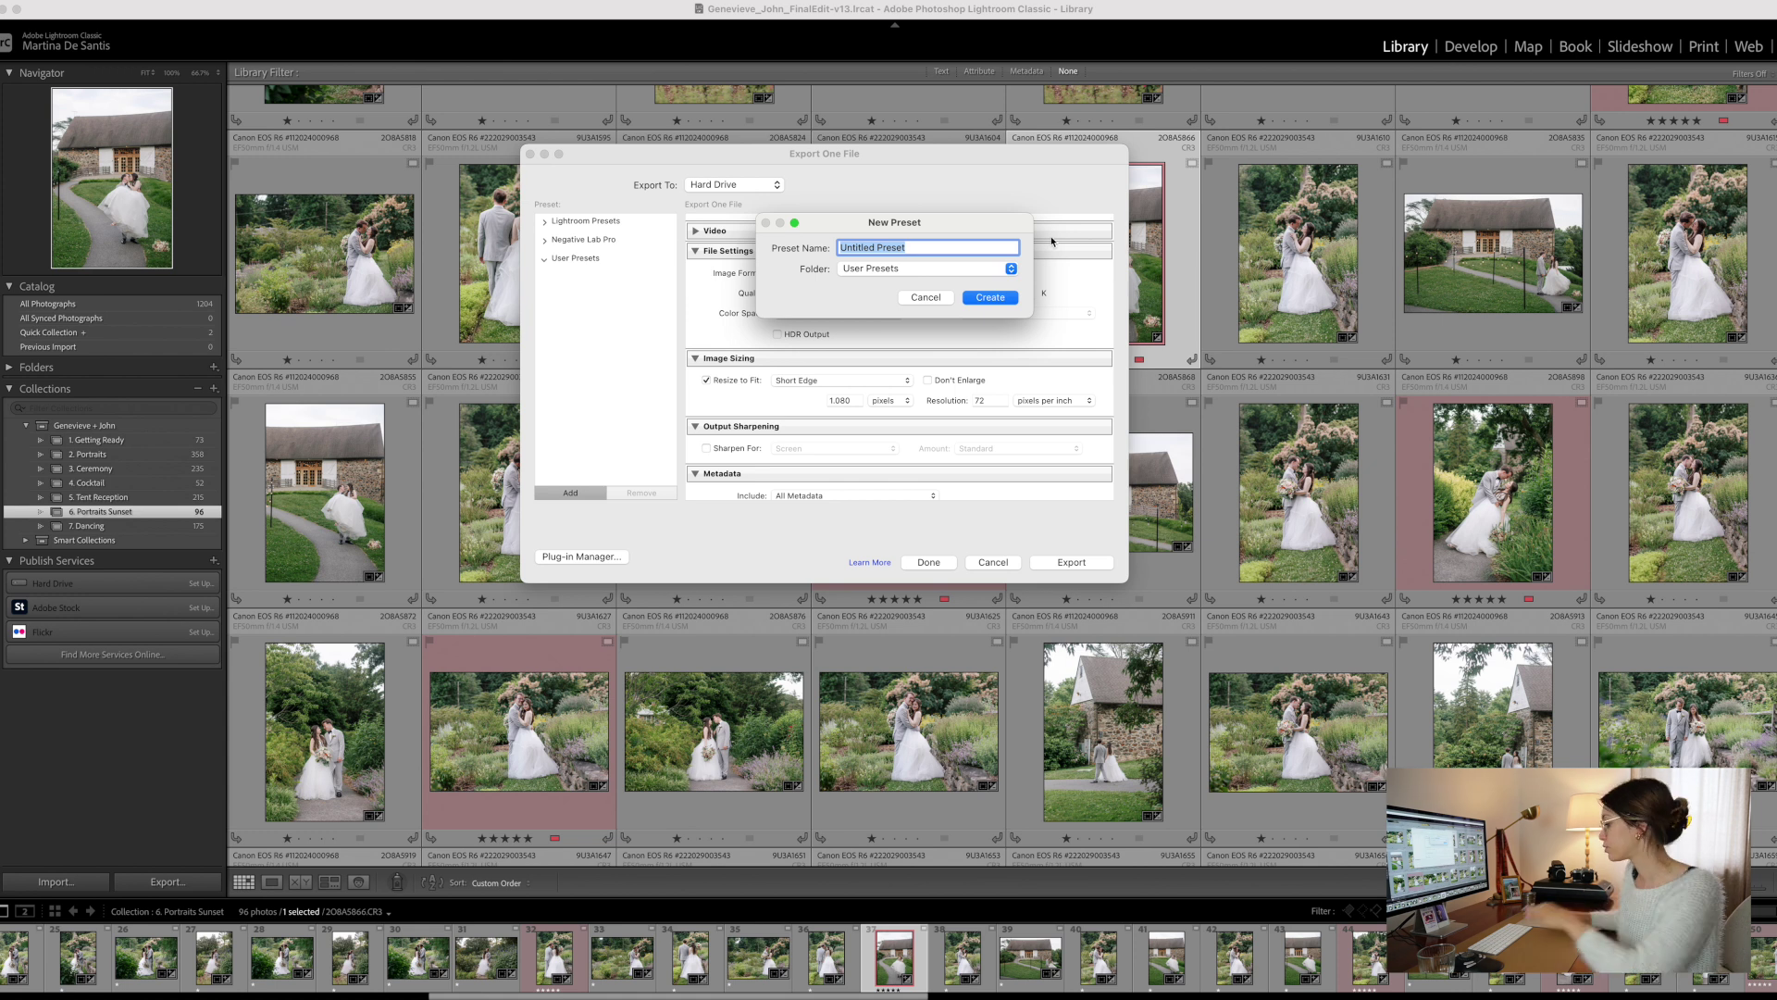
type("Socia")
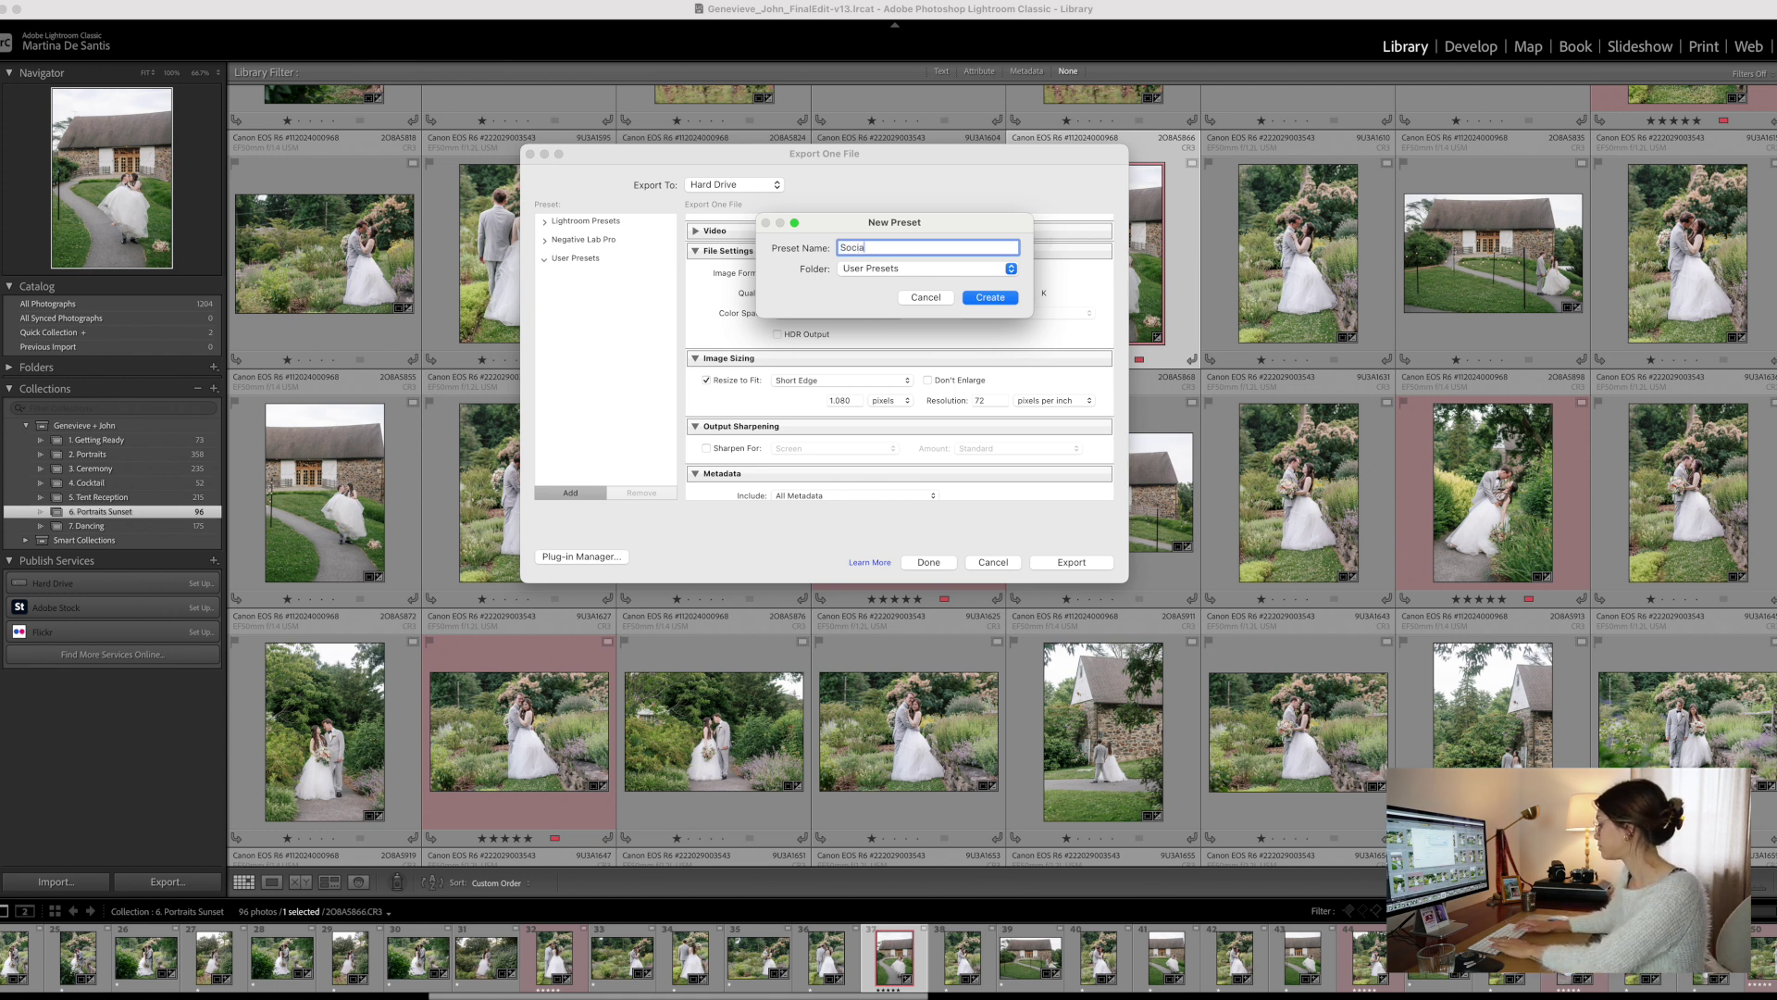
type("l_Low_")
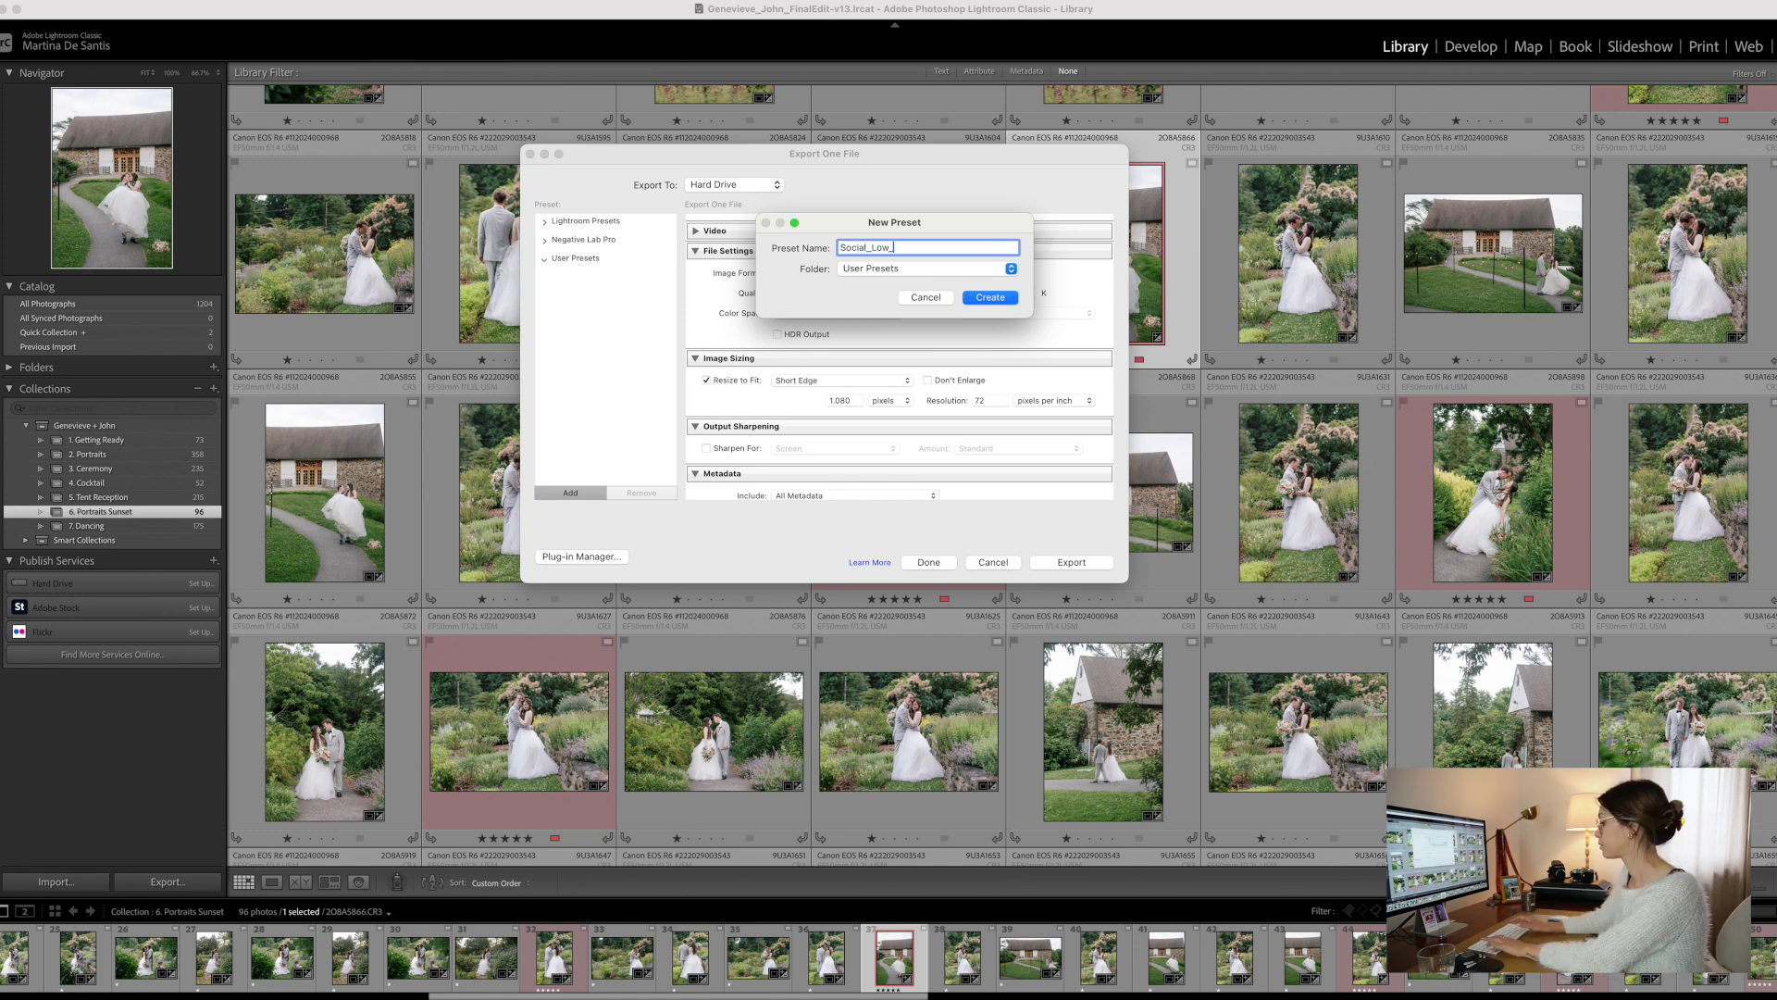
type("Res")
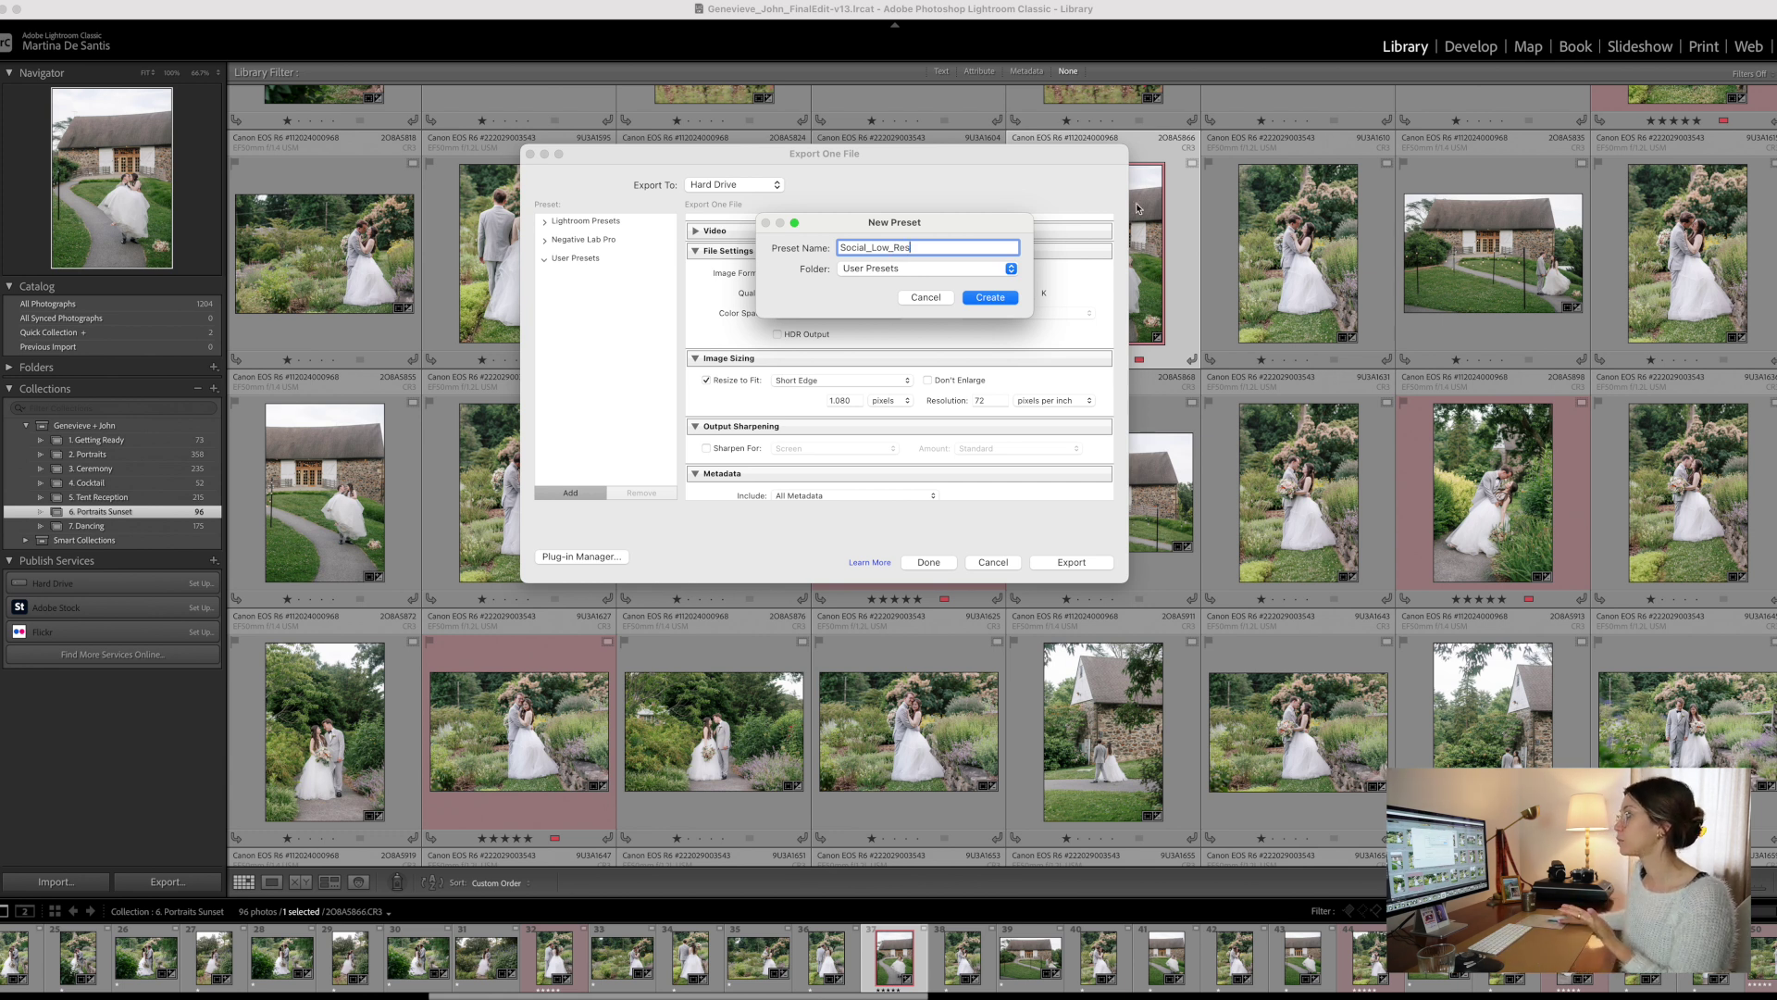
left_click(992, 297)
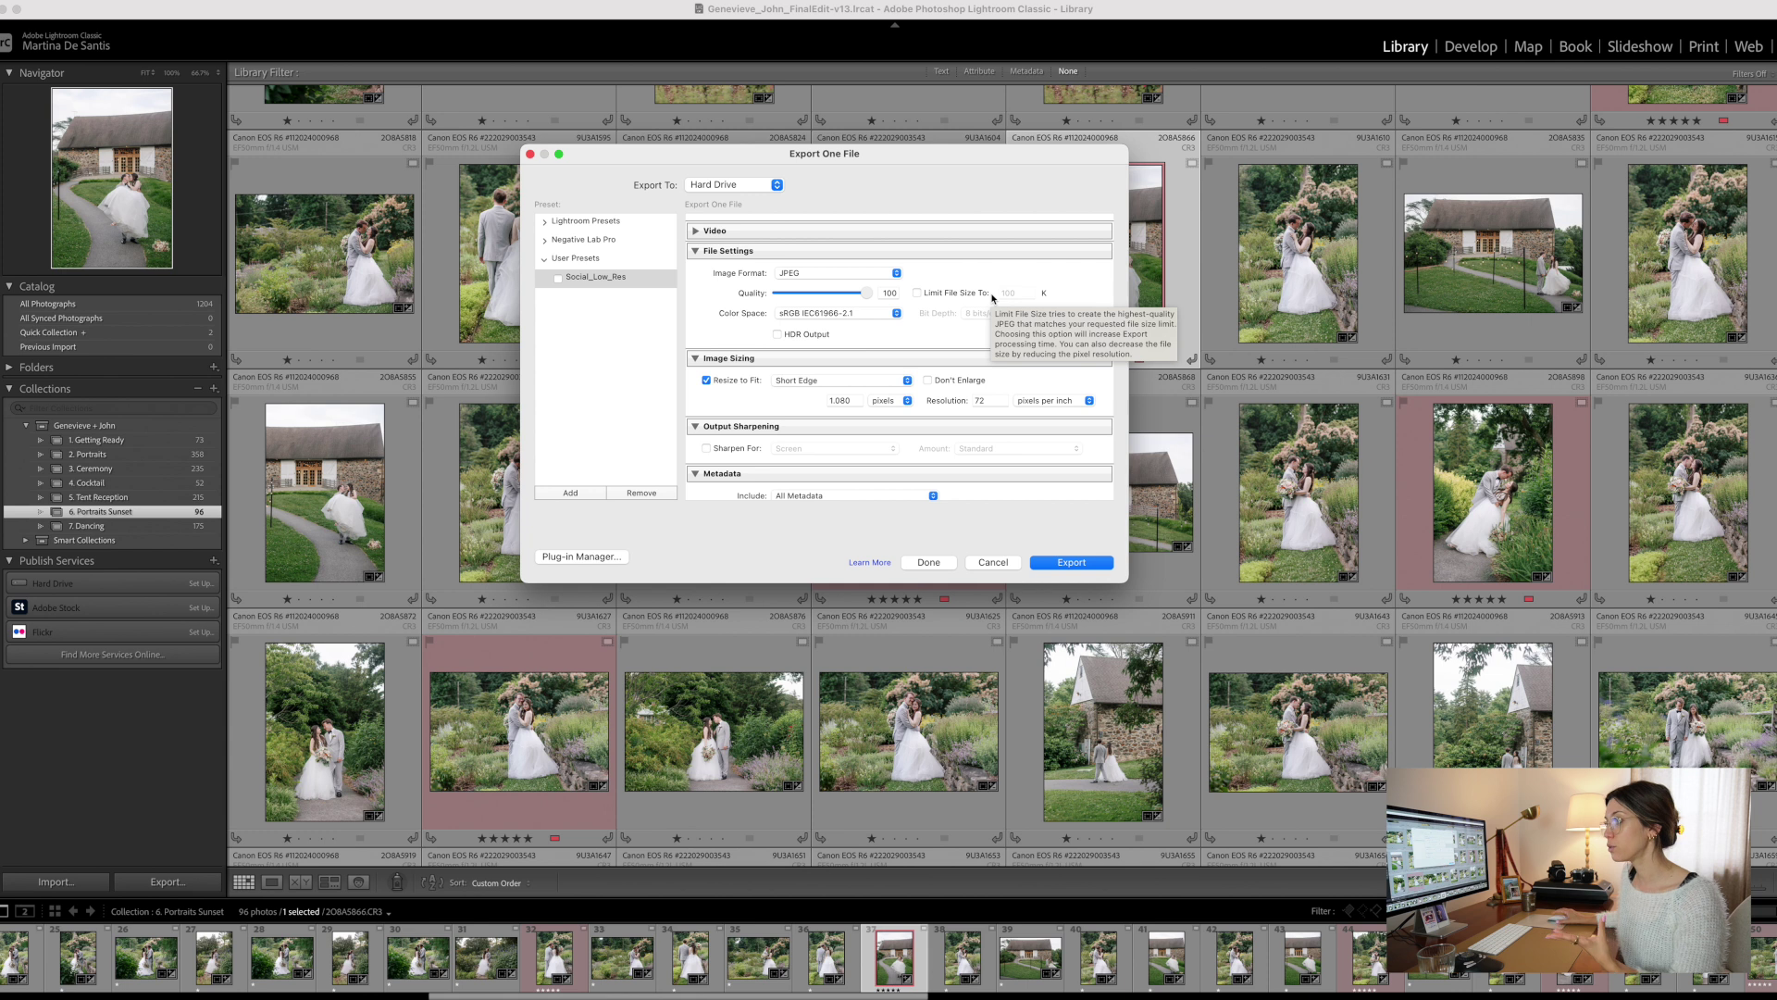
- Turn off Resize to Fit and set the export resolution back to 300 ppi
scroll(833, 324, "up", 1)
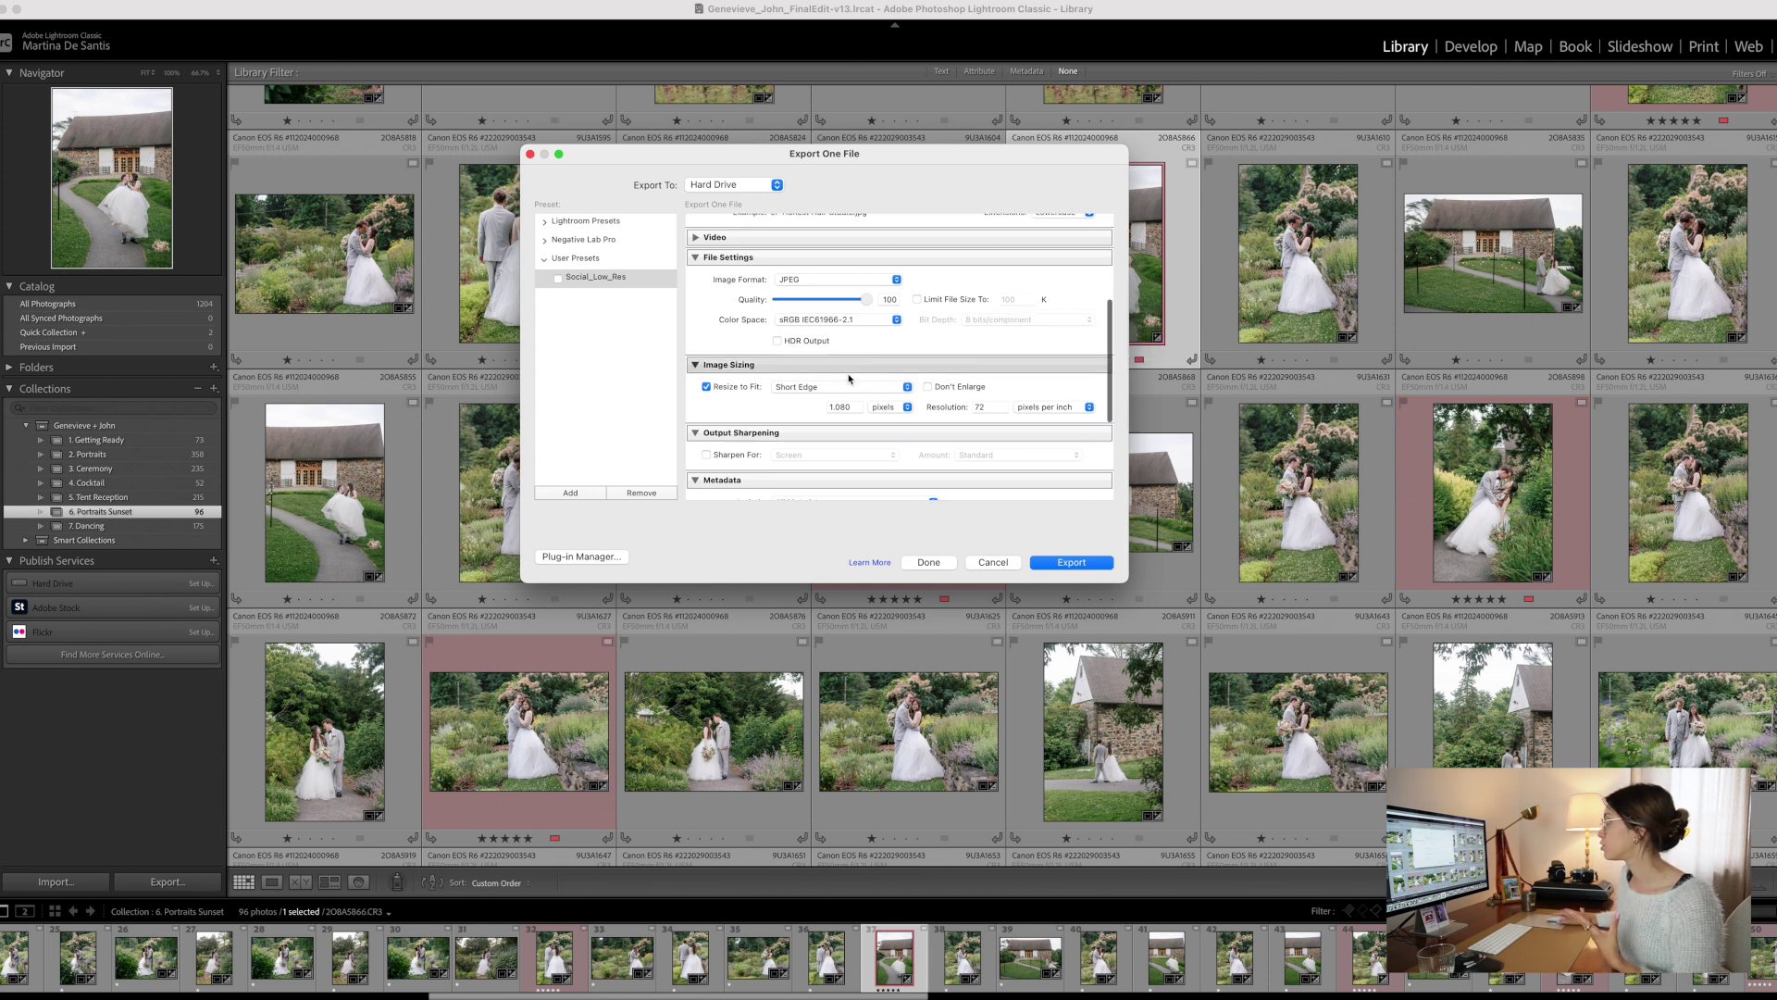
left_click(706, 387)
left_click(991, 407)
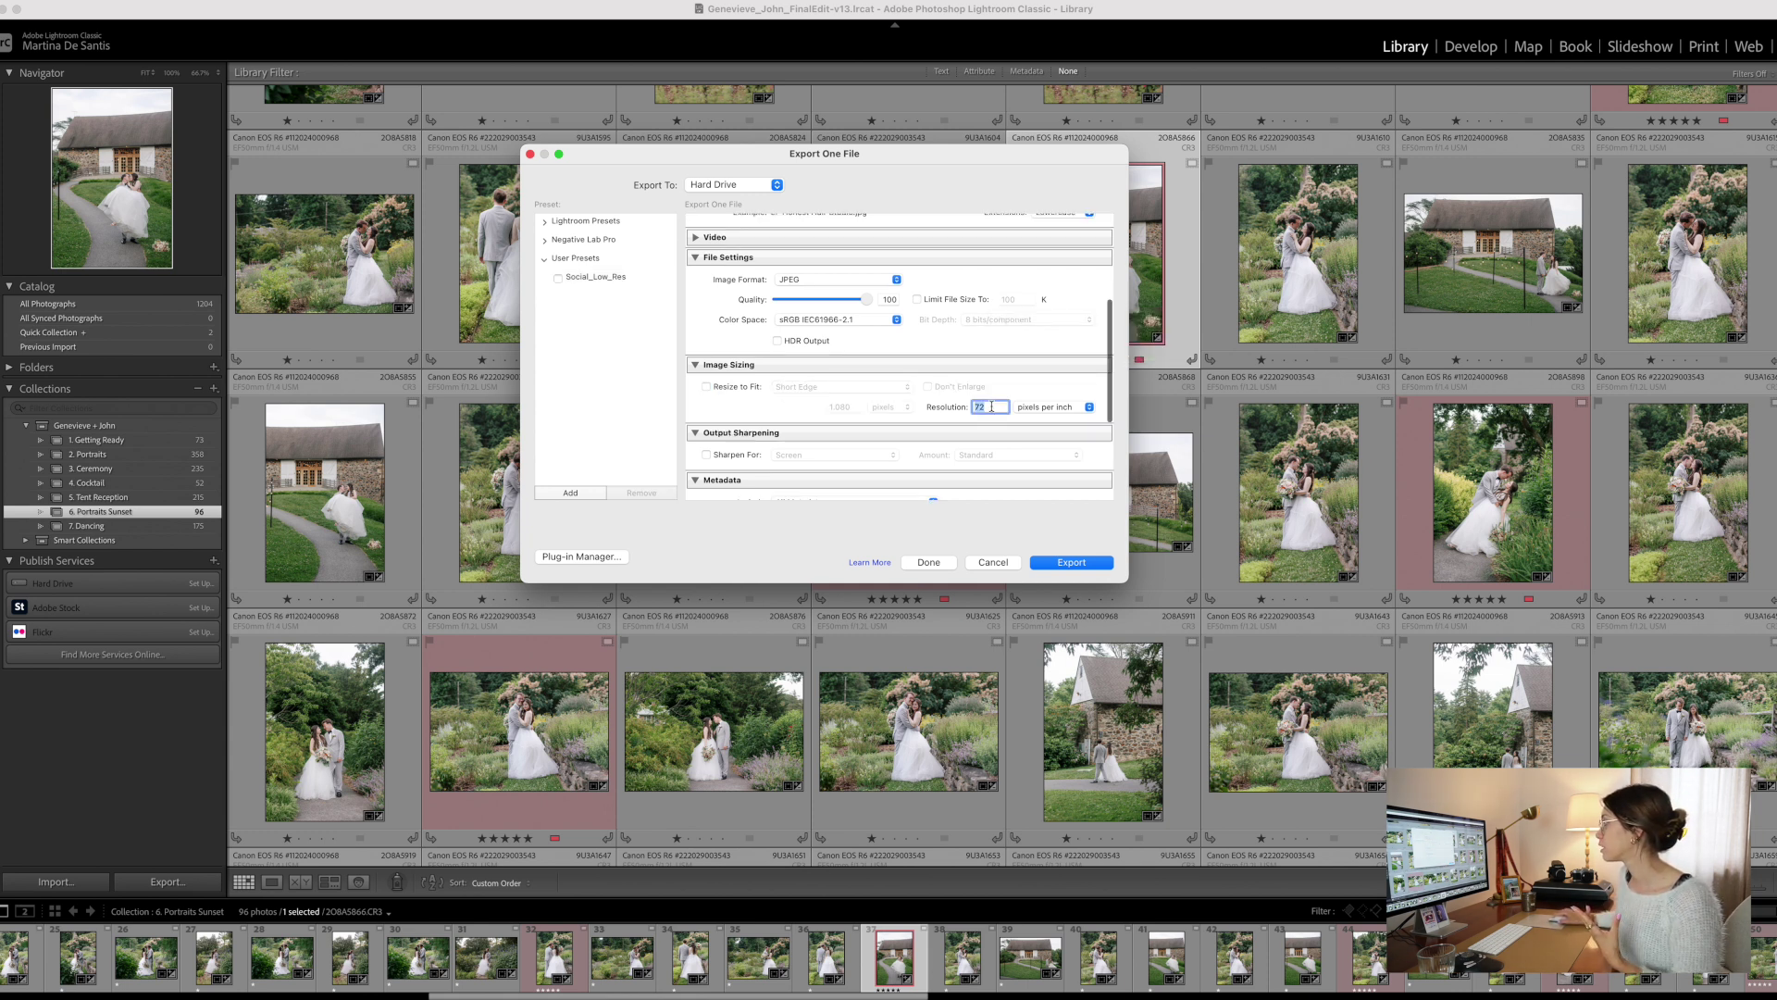
type("300")
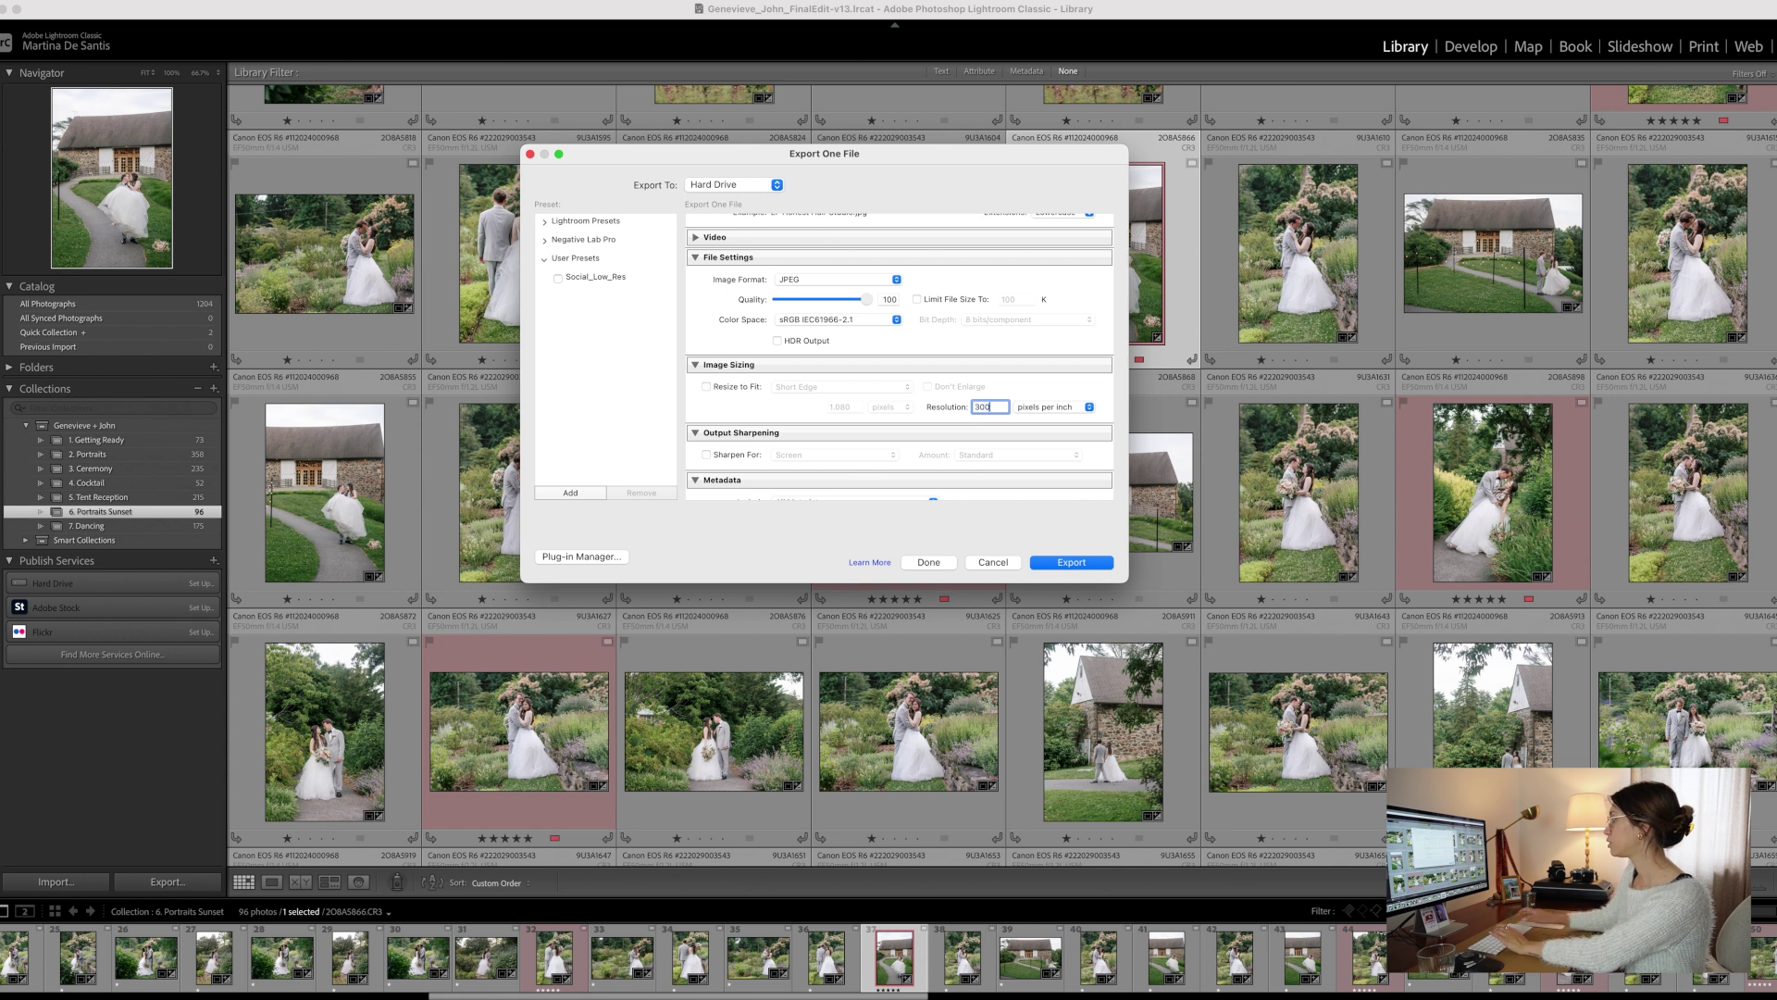
- Save these unresized 300 ppi settings as a new user preset named Printing_High_Res
left_click(562, 492)
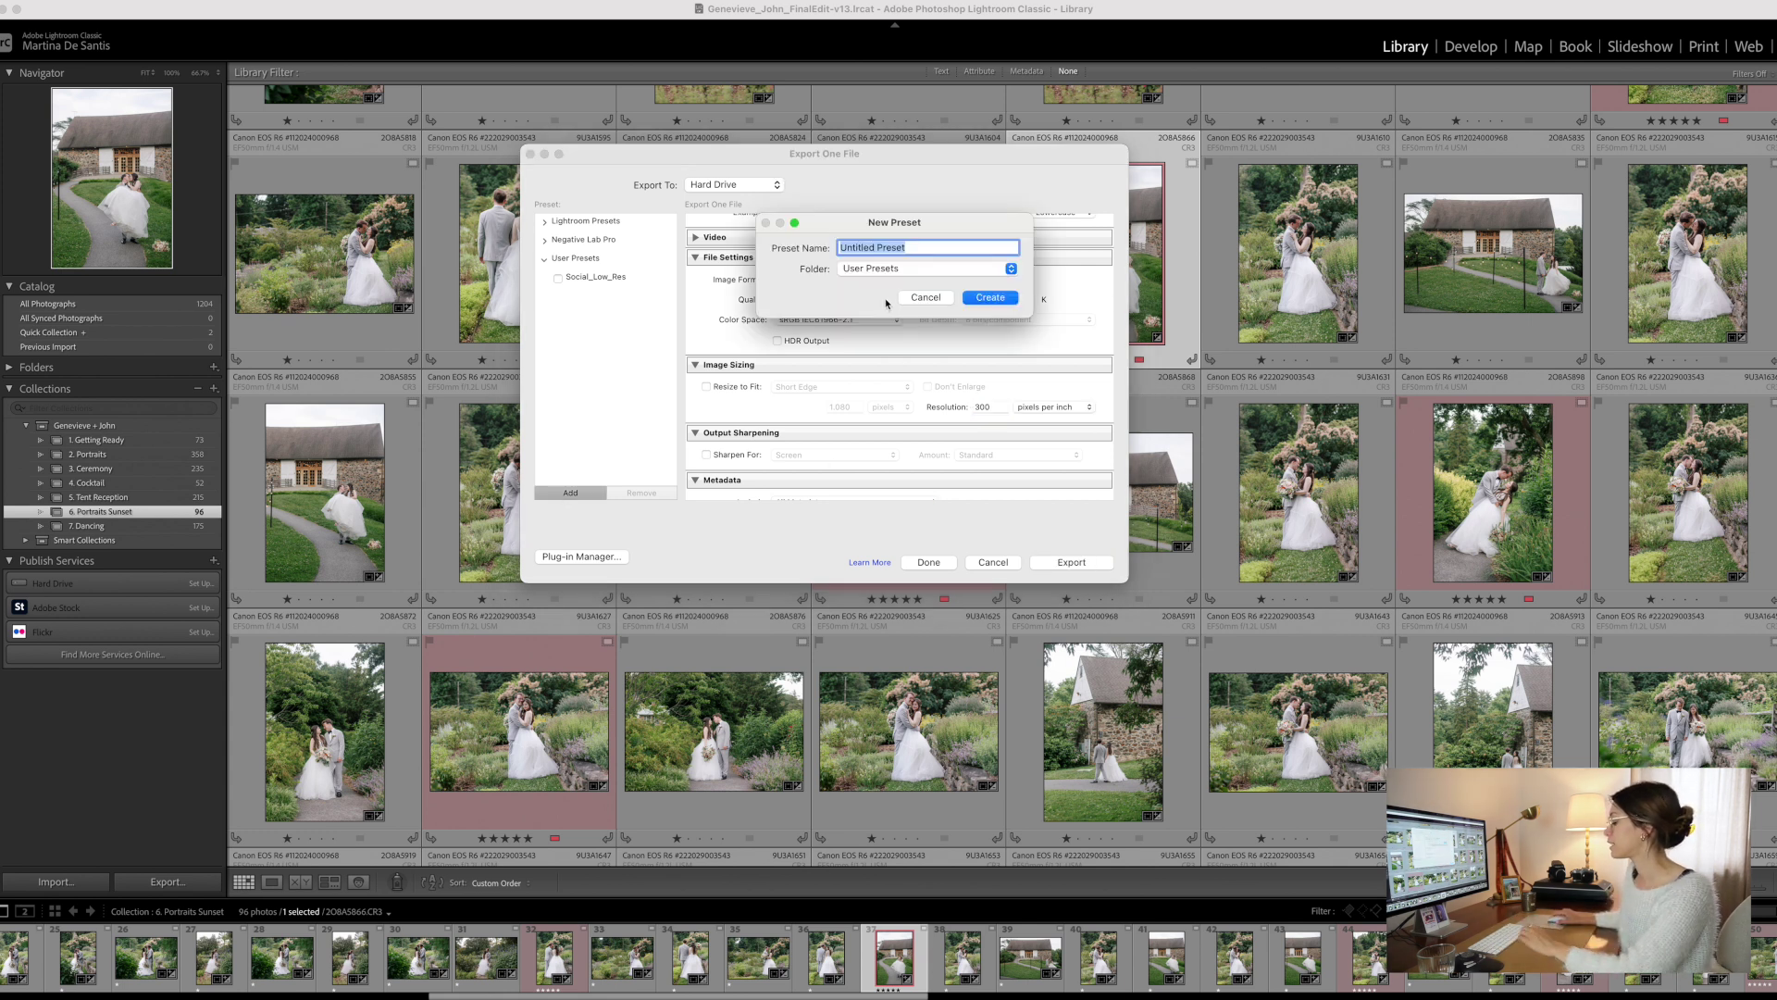
type("Client")
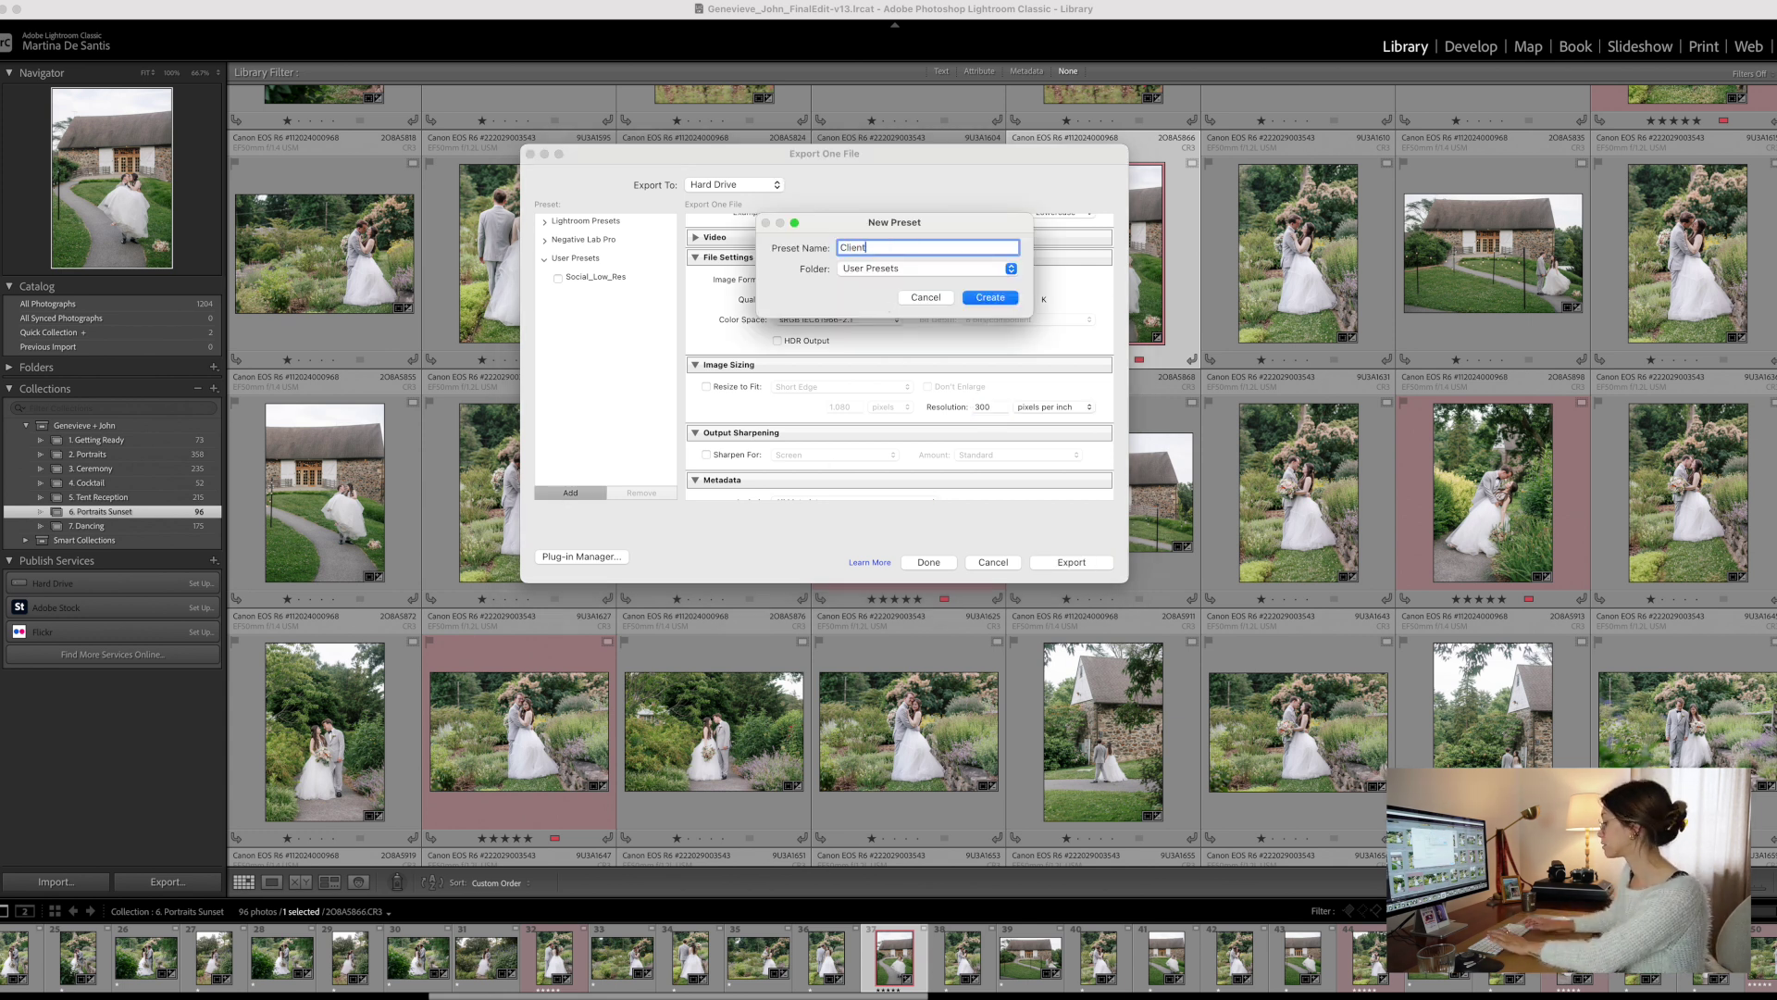
type("_High")
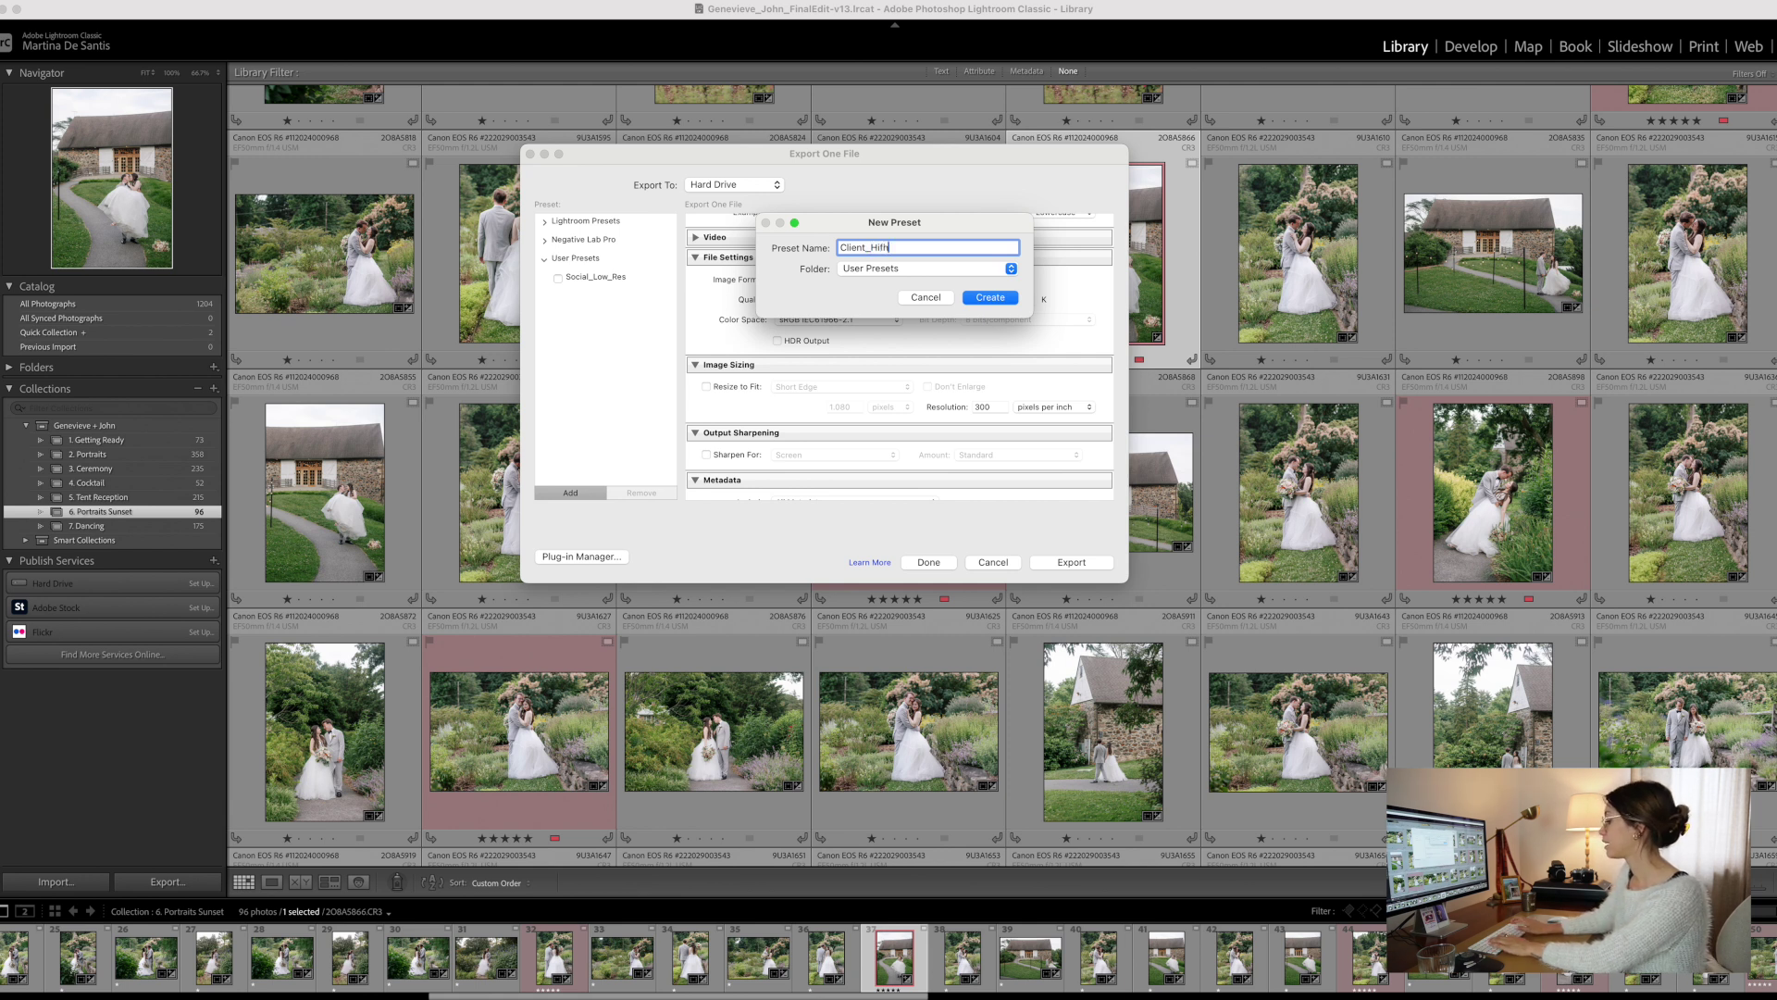
type("_")
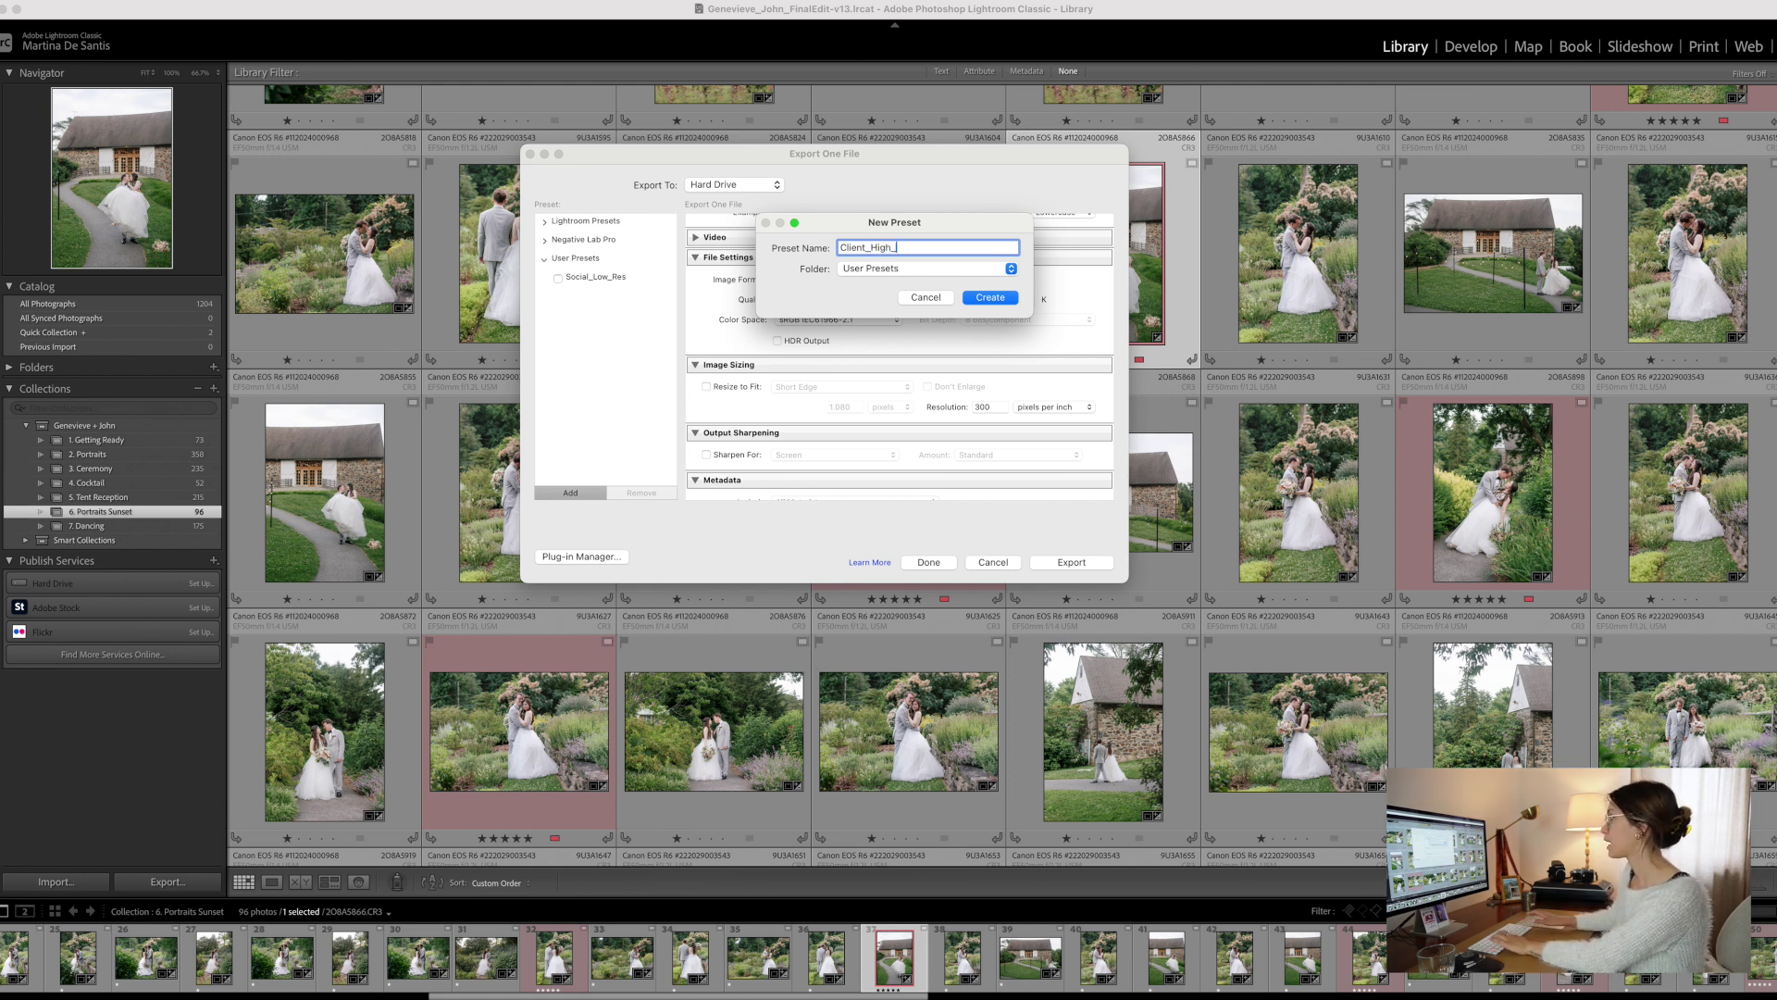
type("R")
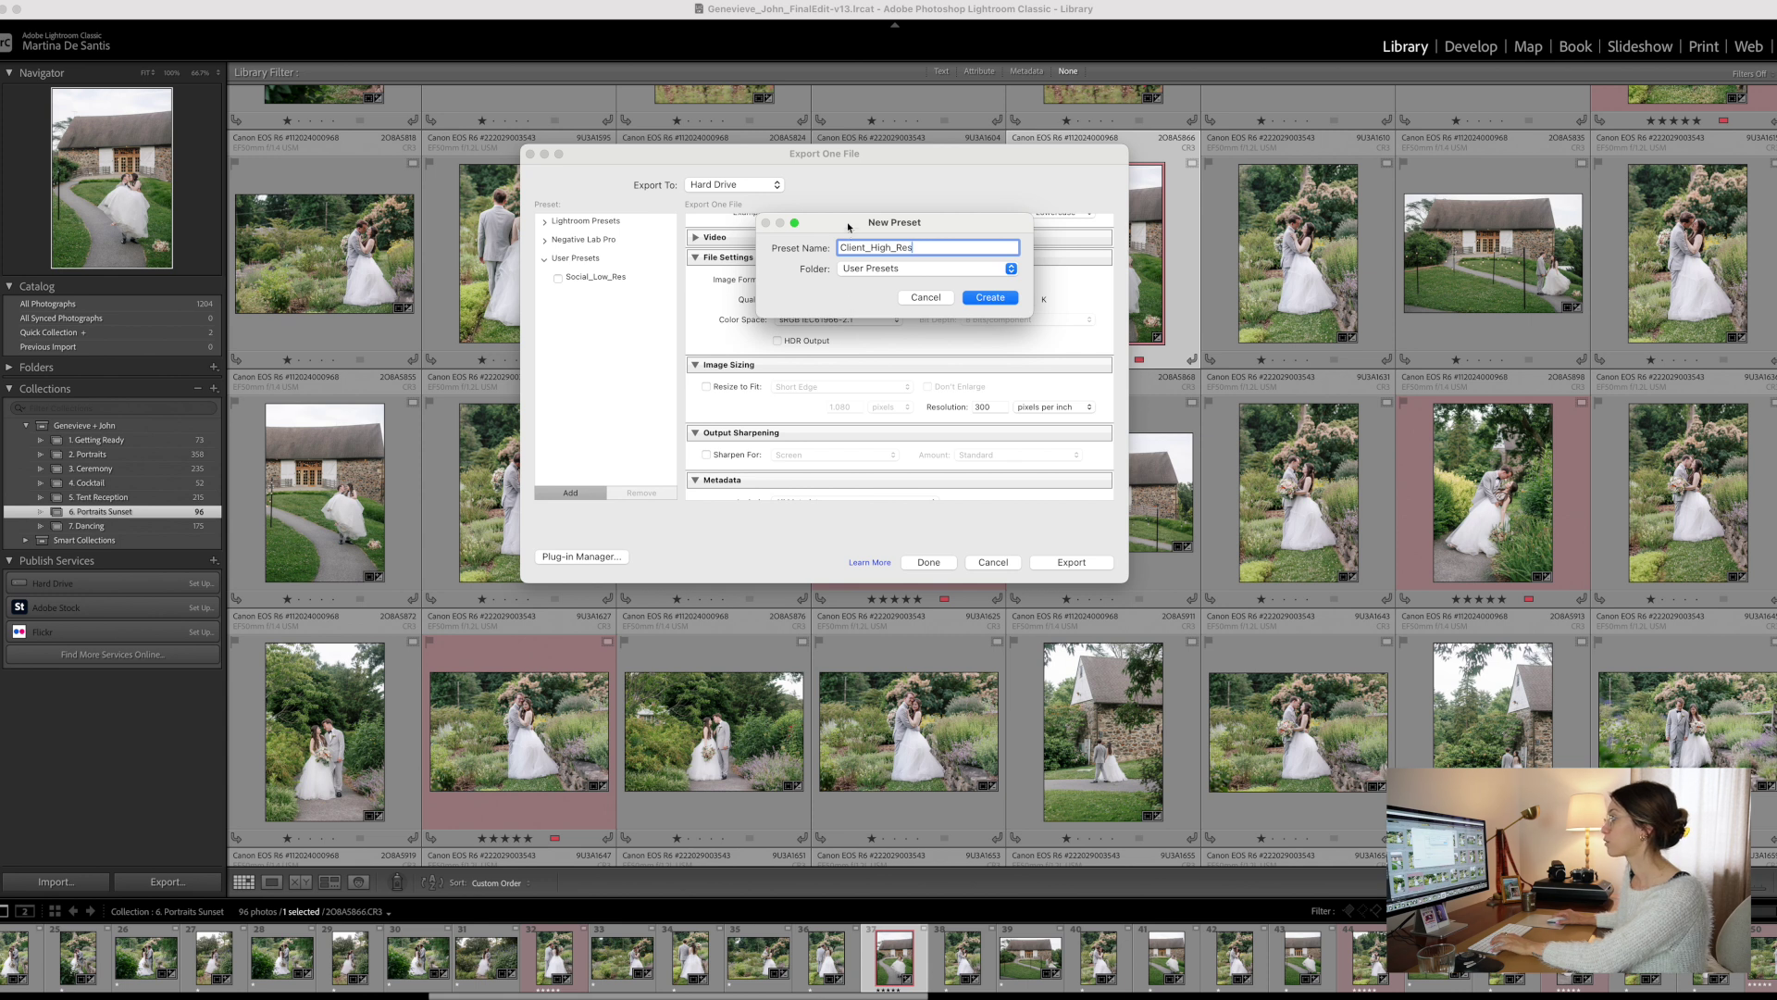
type("es")
key("super+a")
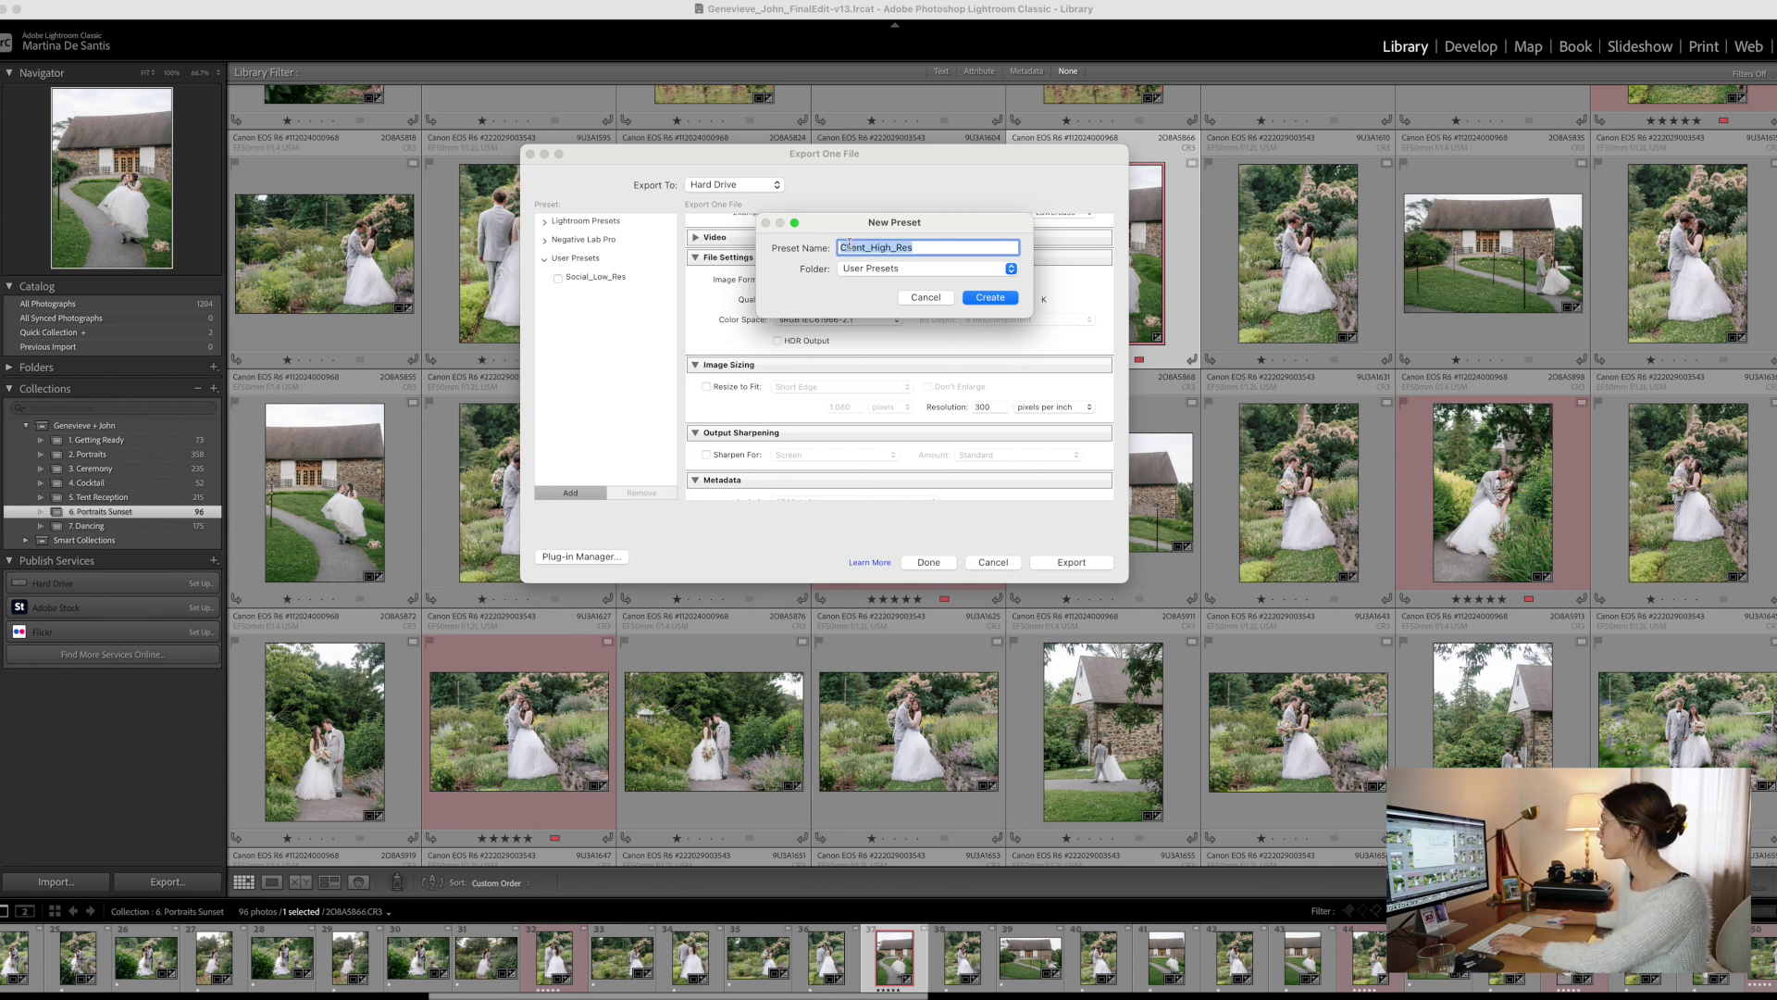
left_click_drag(867, 247, 833, 245)
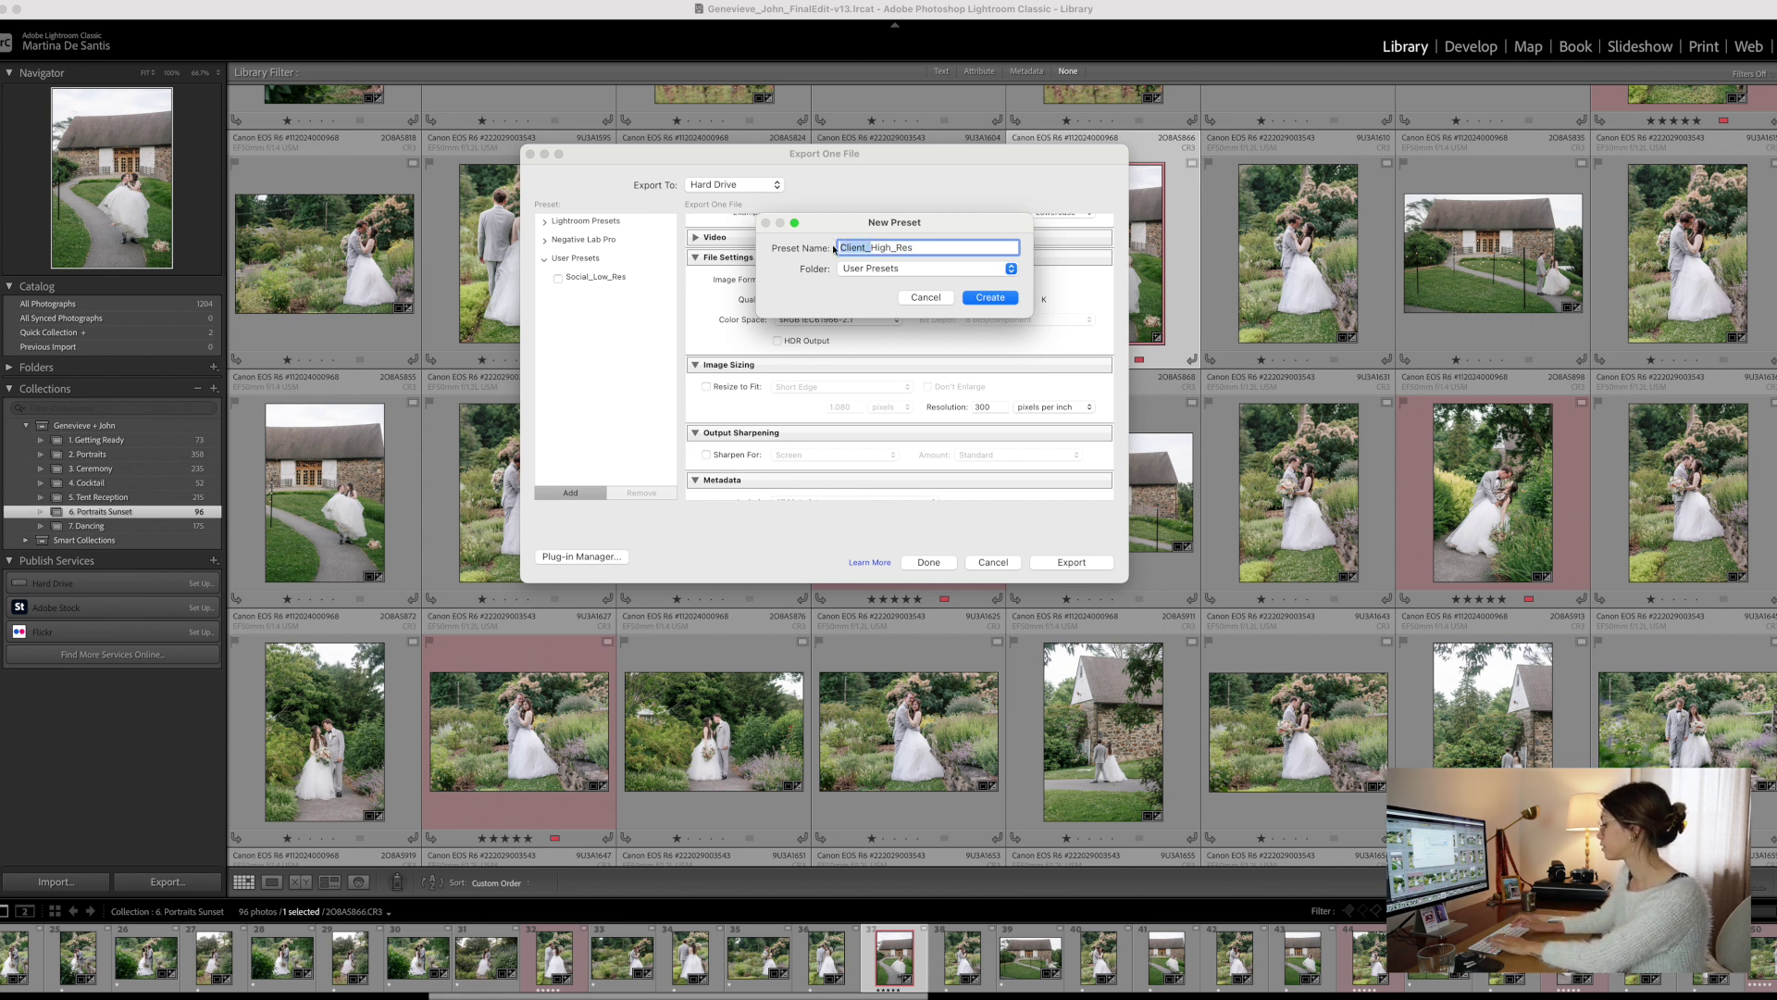
type("PrintingHigh")
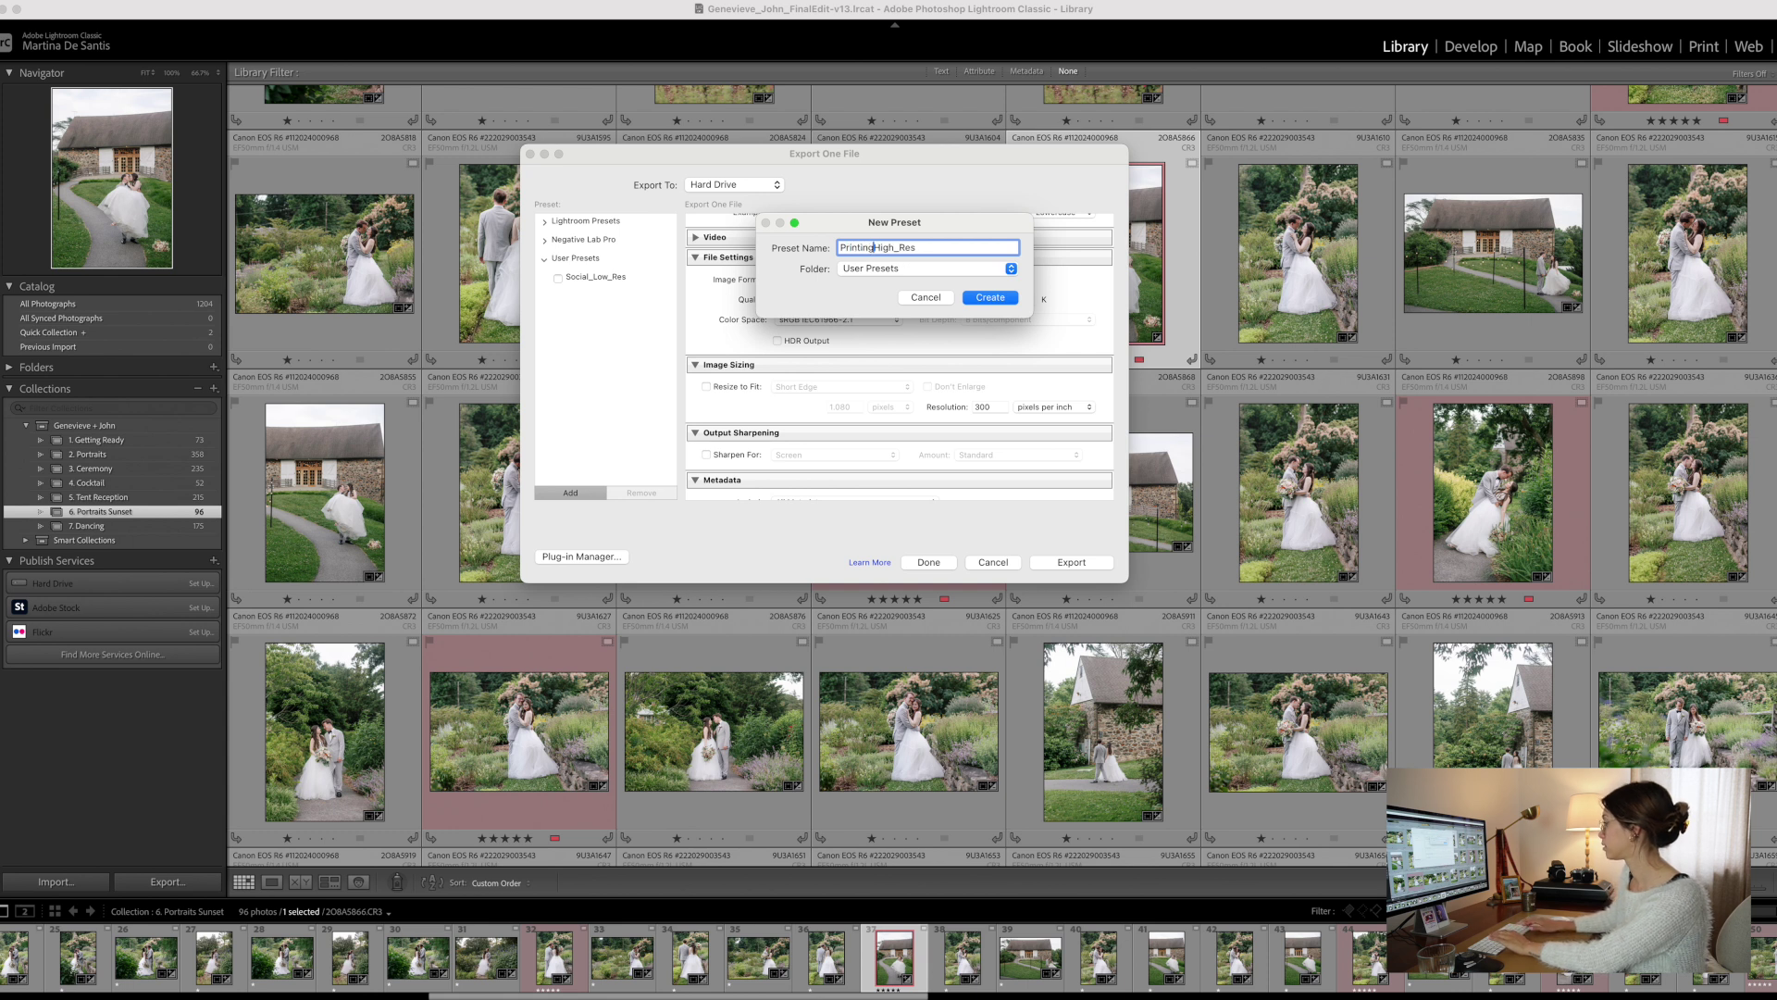
type("_")
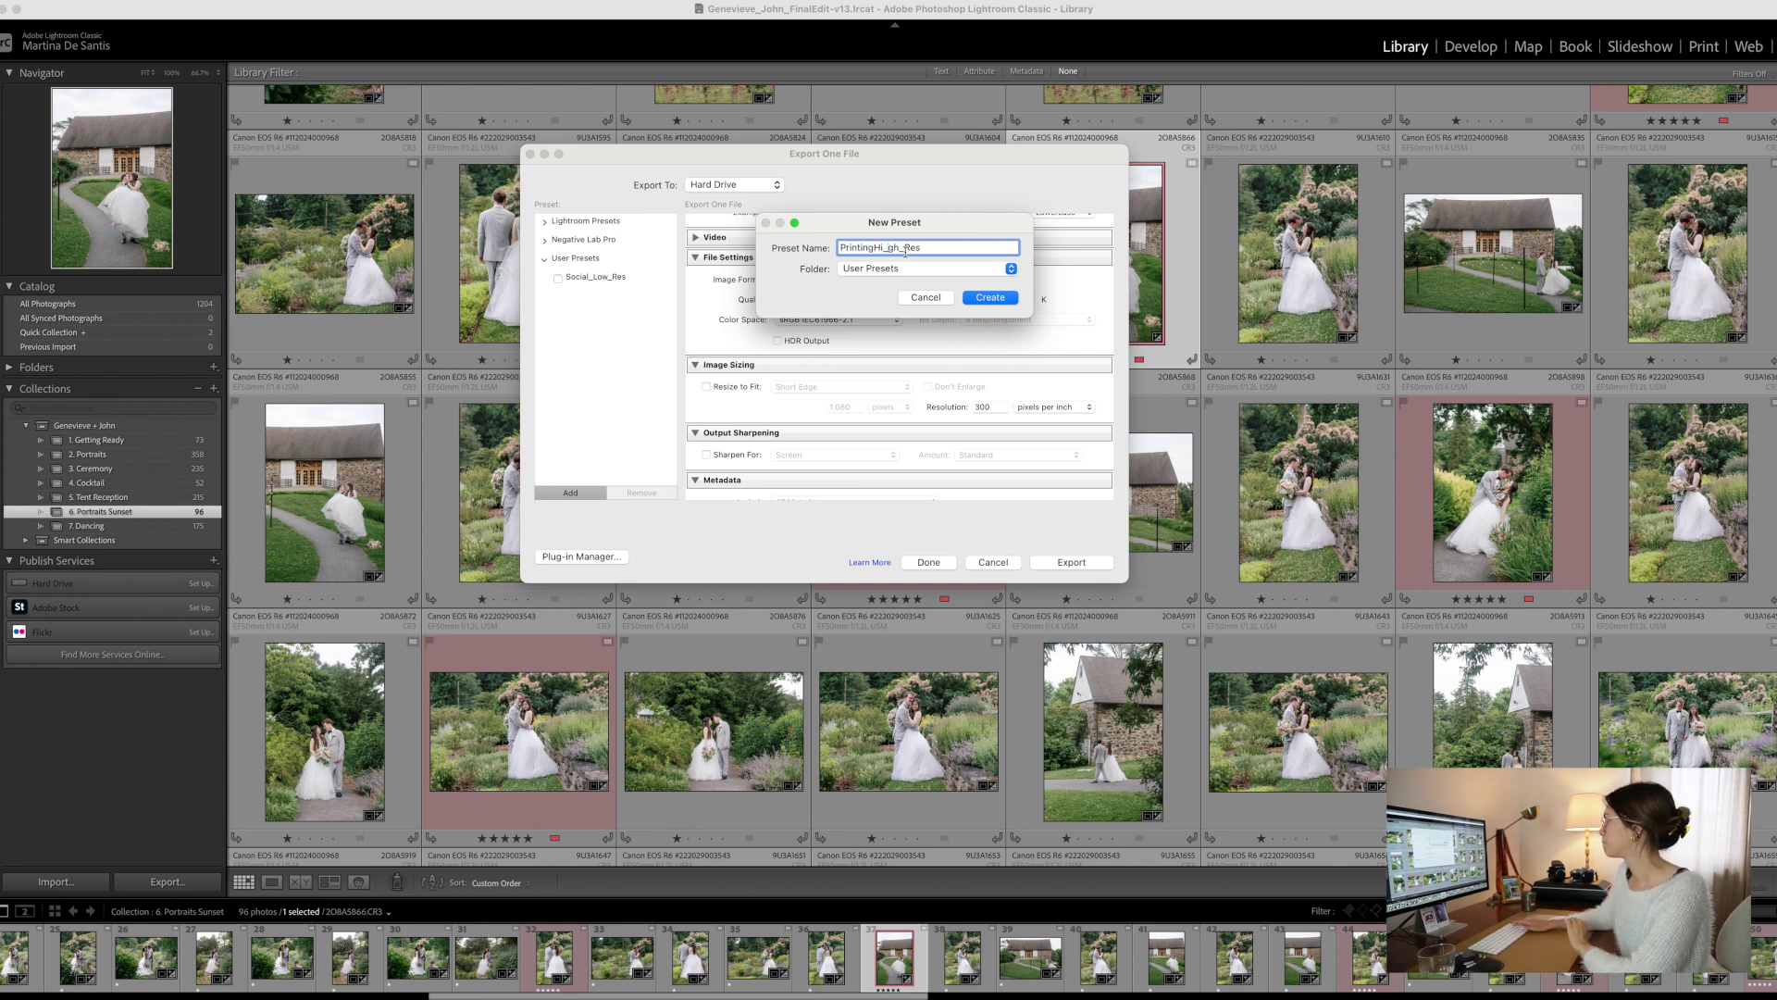
key("BackSpace")
key("BackSpace")
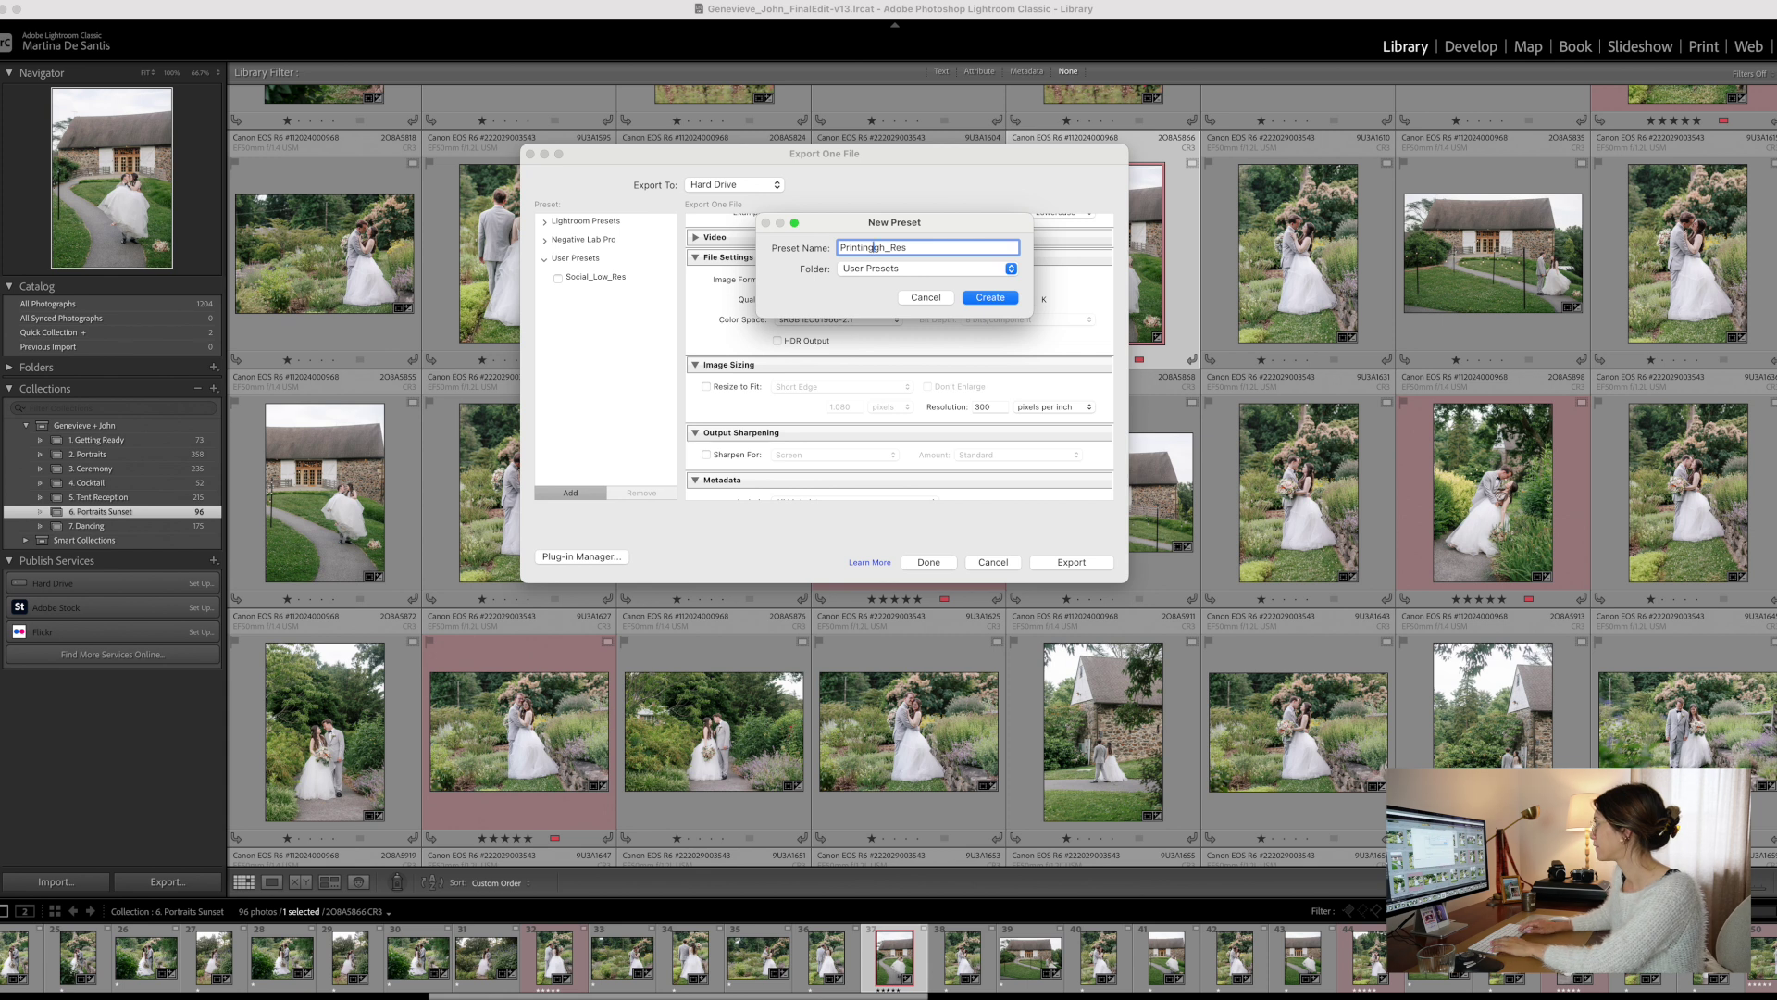
type("_Hi")
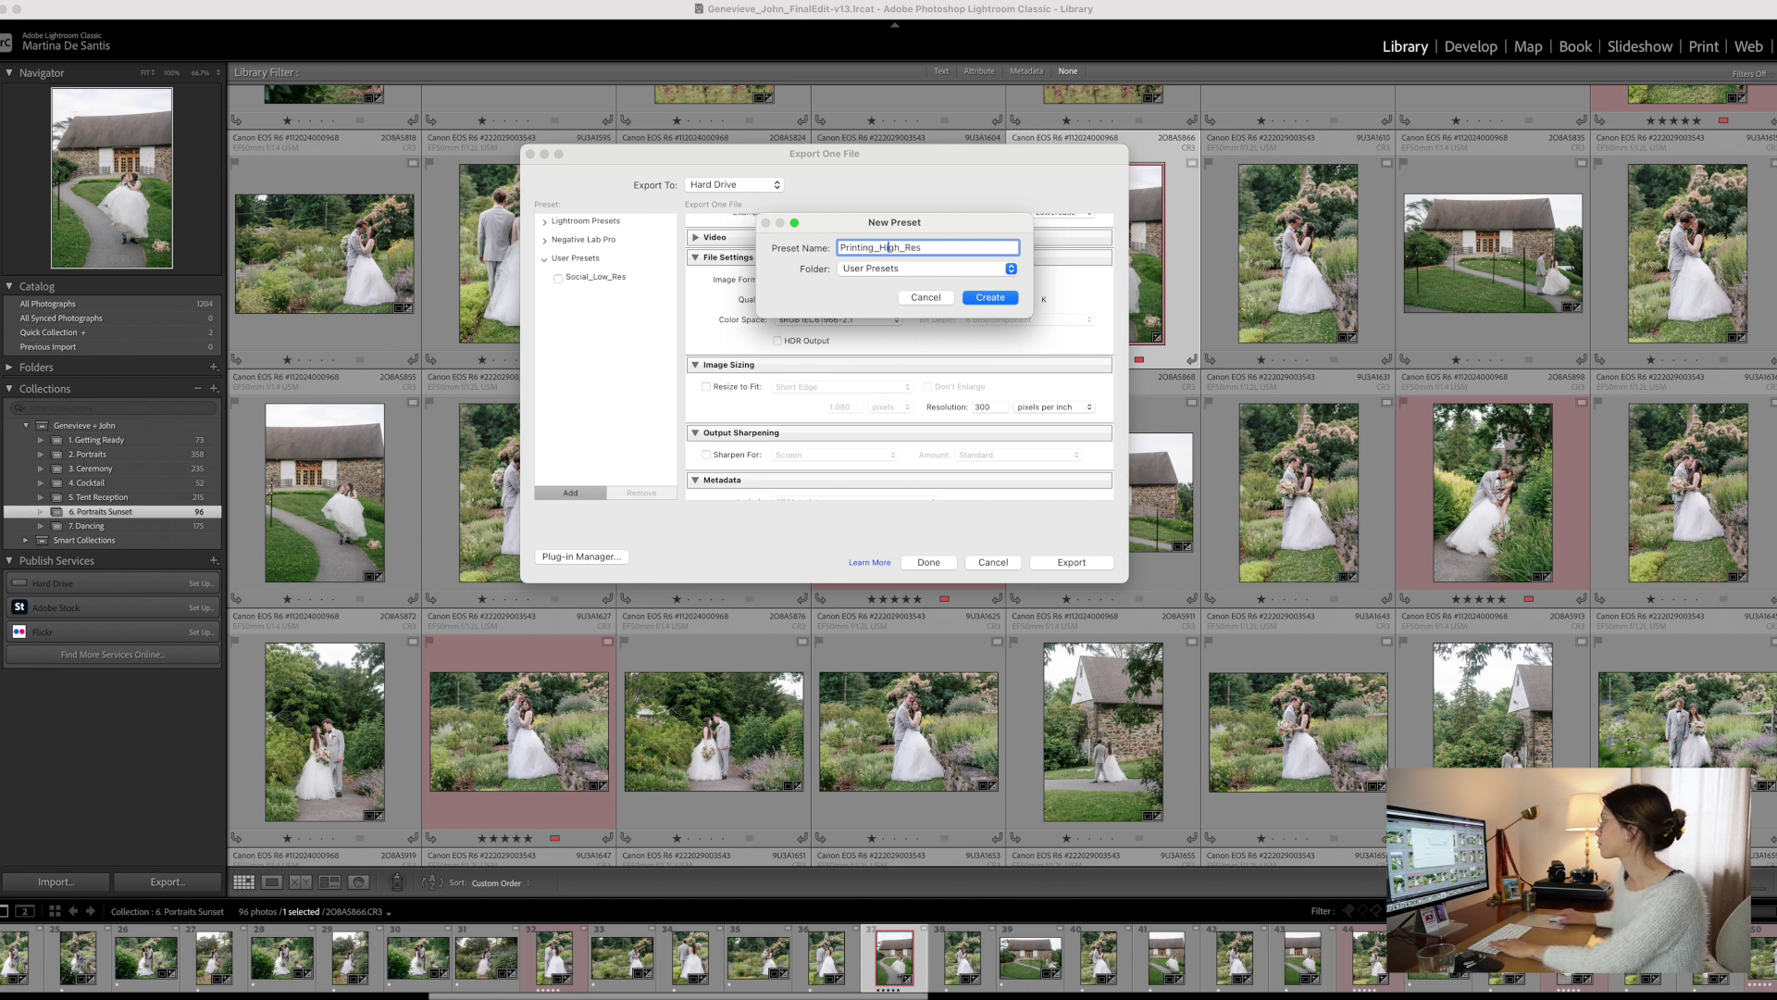
left_click(989, 298)
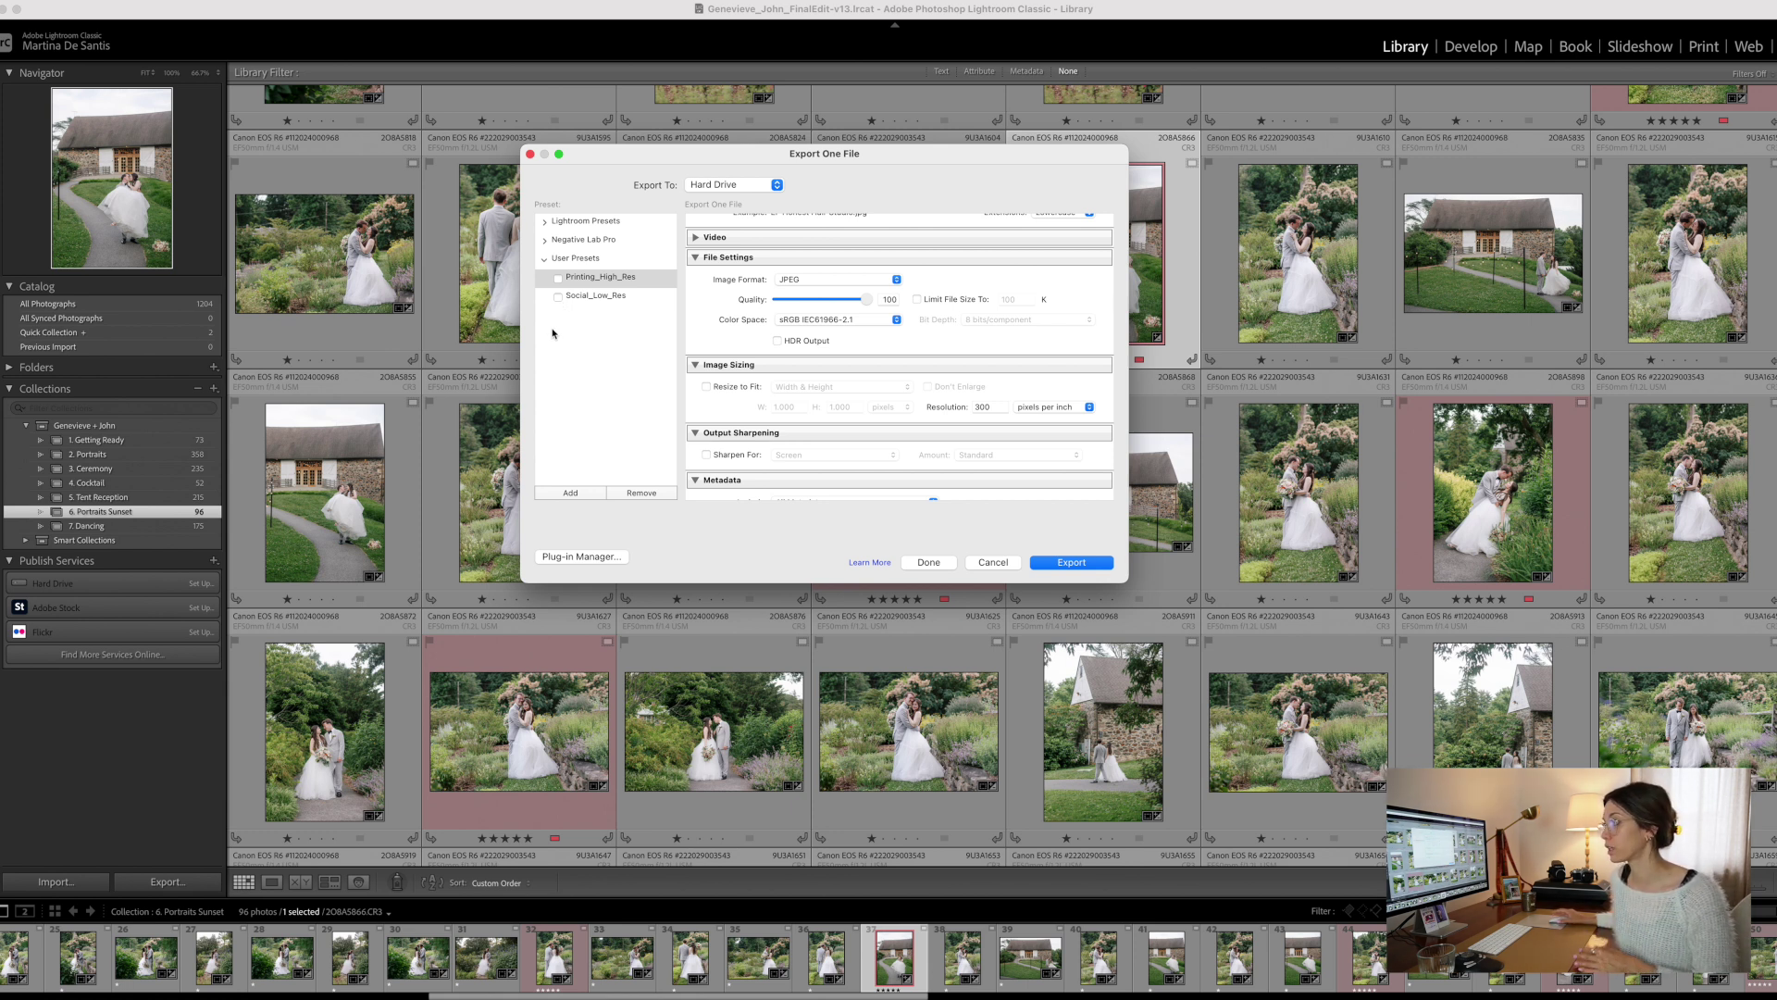
scroll(650, 303, "up", 5)
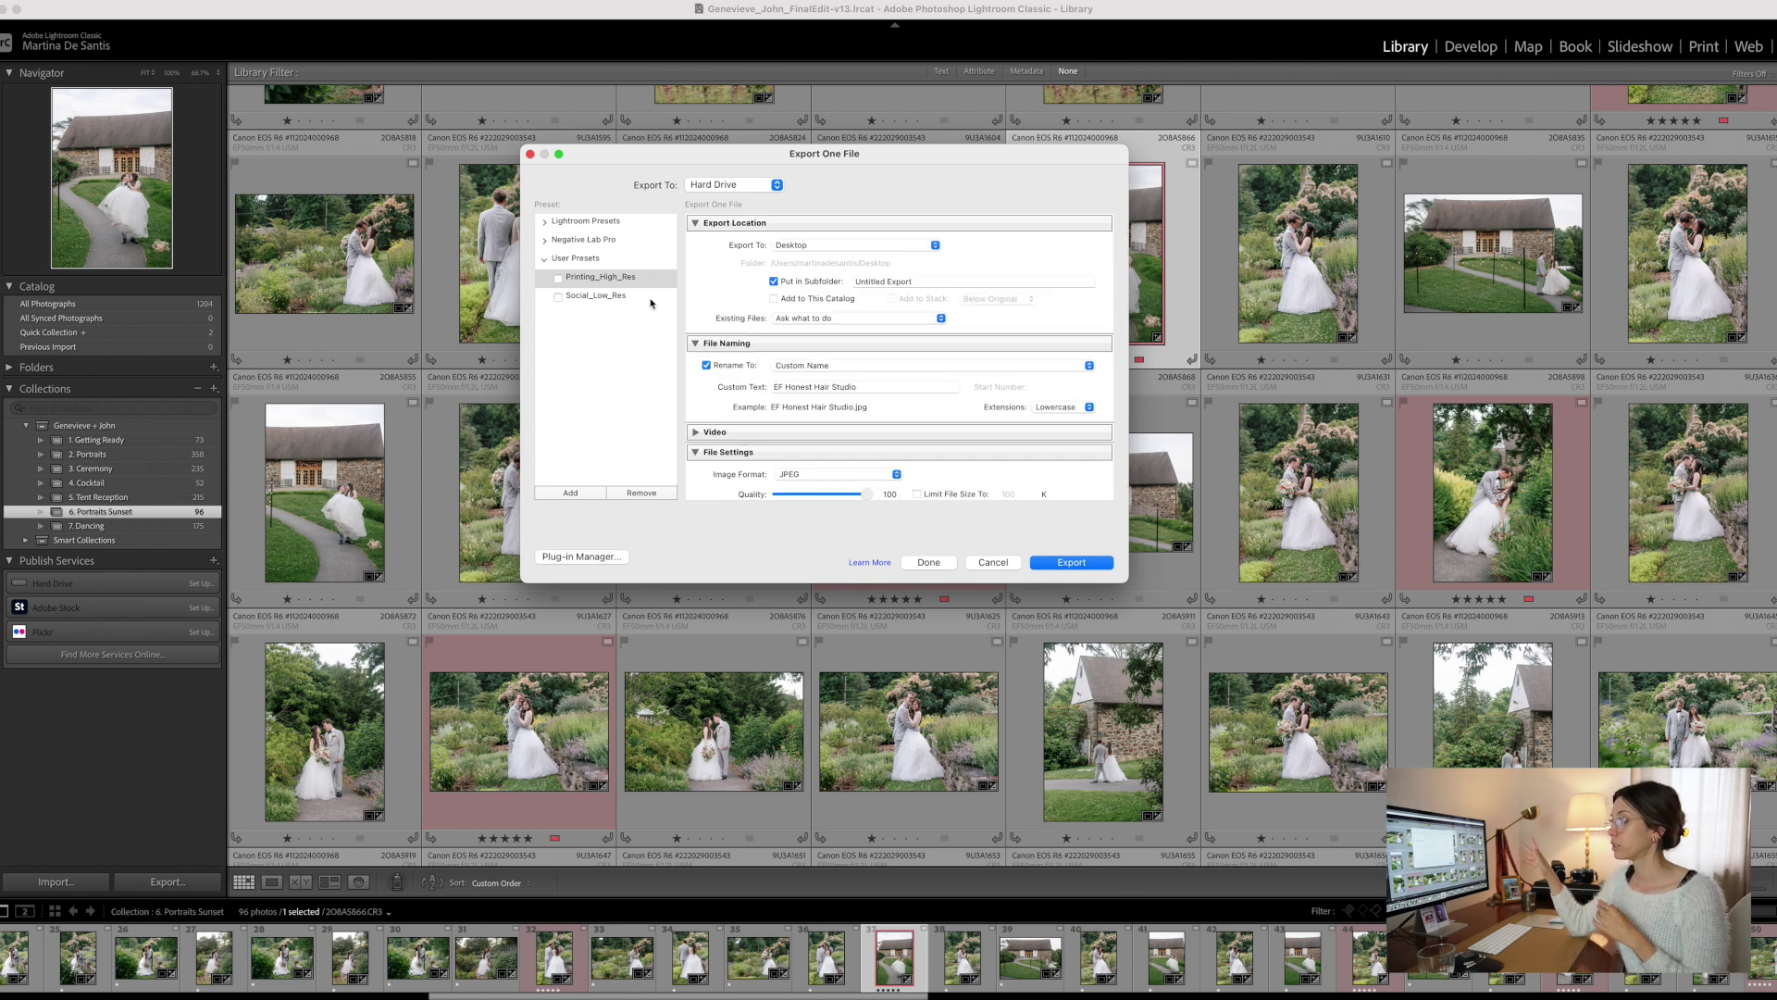